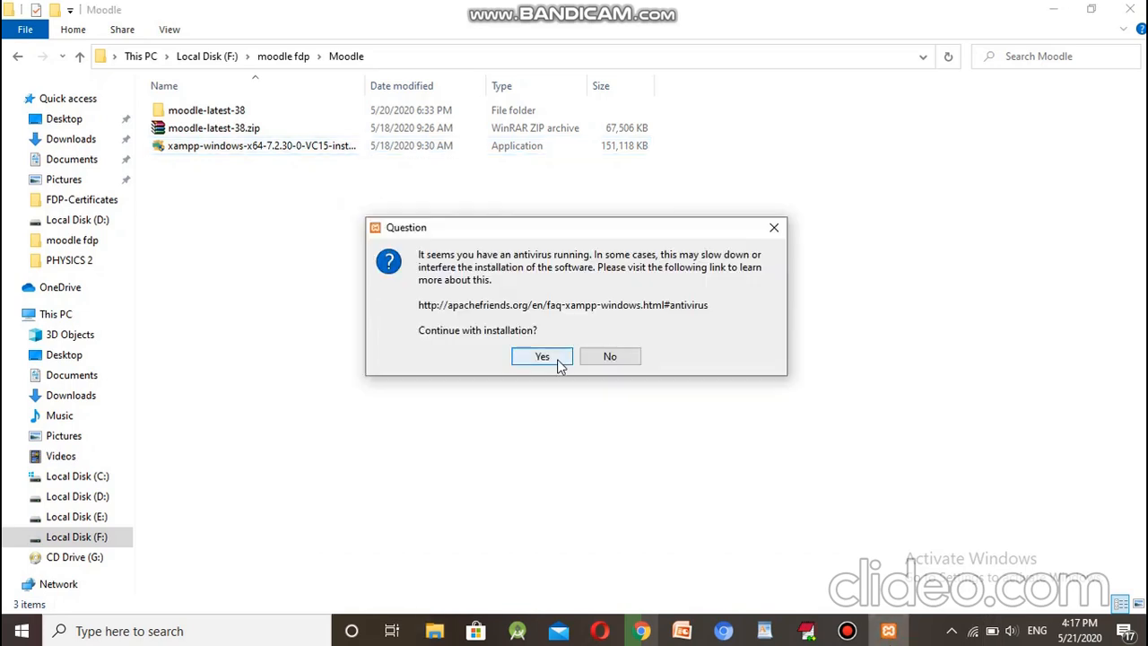
# Step: Accept the antivirus question and the User Account Control warning to reach the XAMPP Setup welcome screen
pyautogui.click(558, 363)
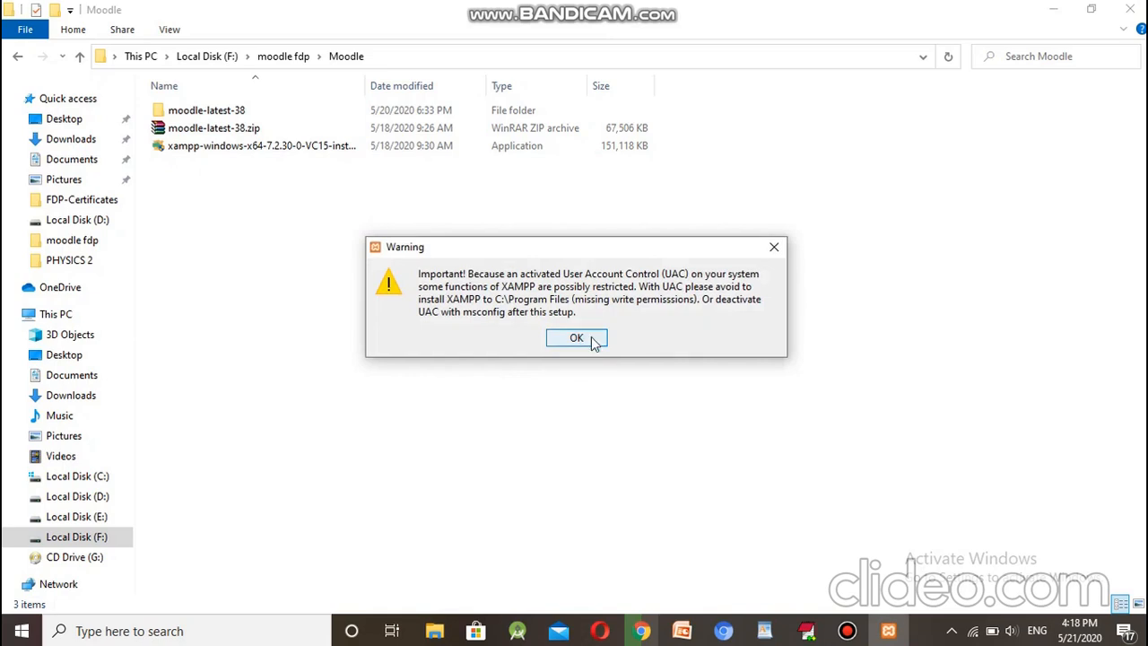
pyautogui.click(592, 342)
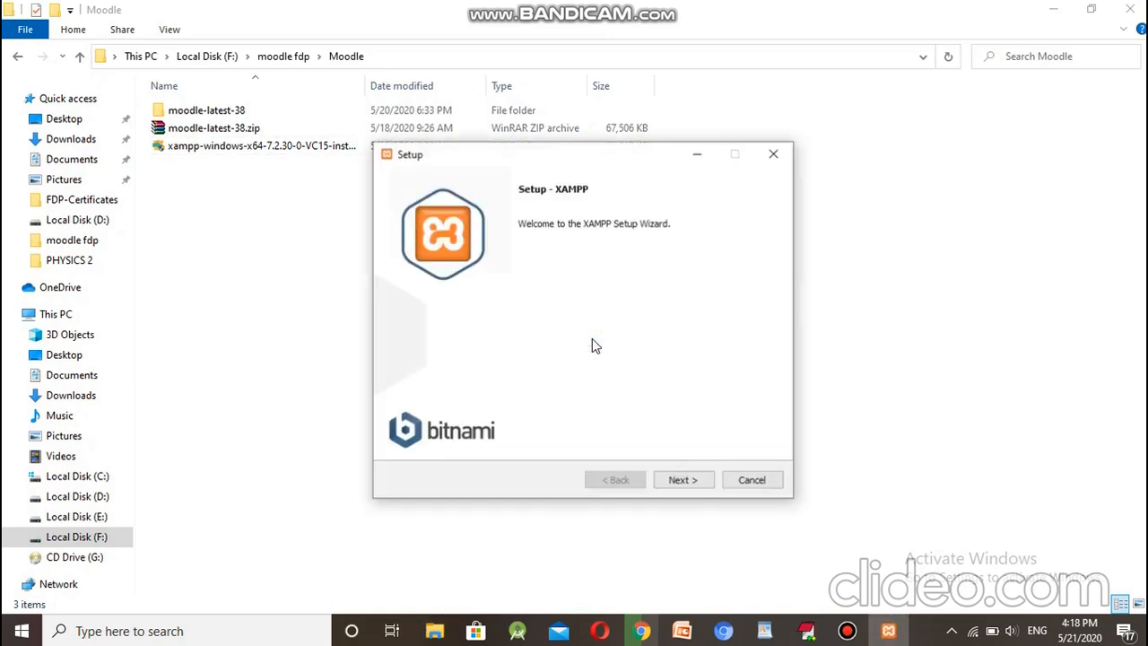
# Step: Keep the default components and the C:\xampp folder, skip the language and Bitnami pages, and start installing
pyautogui.click(697, 483)
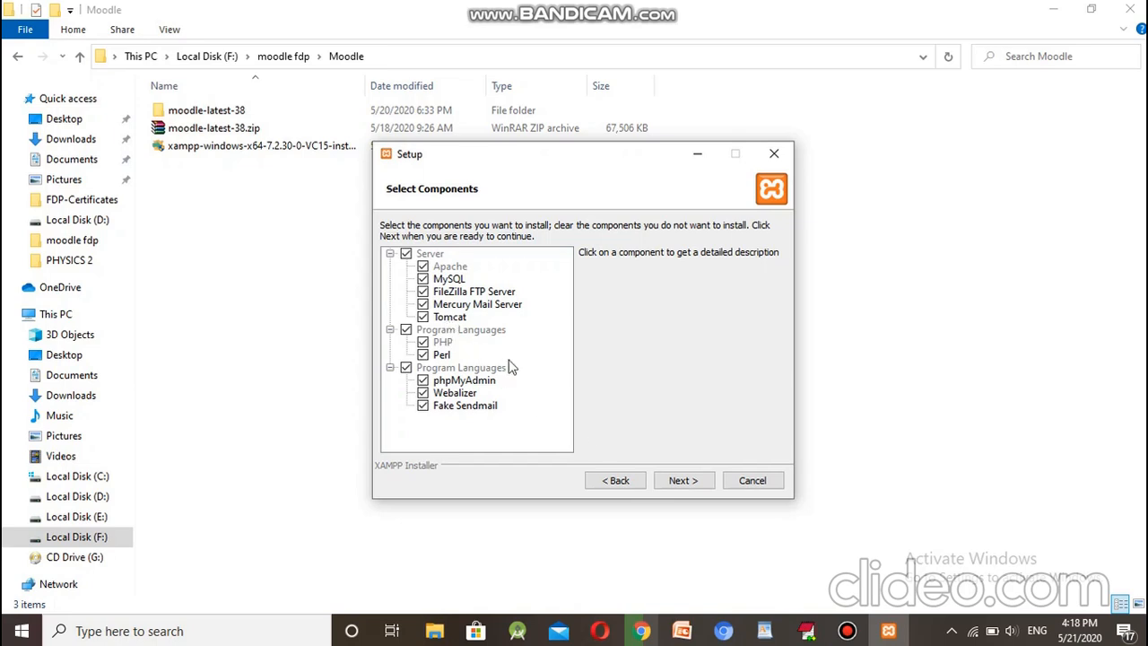
pyautogui.click(699, 485)
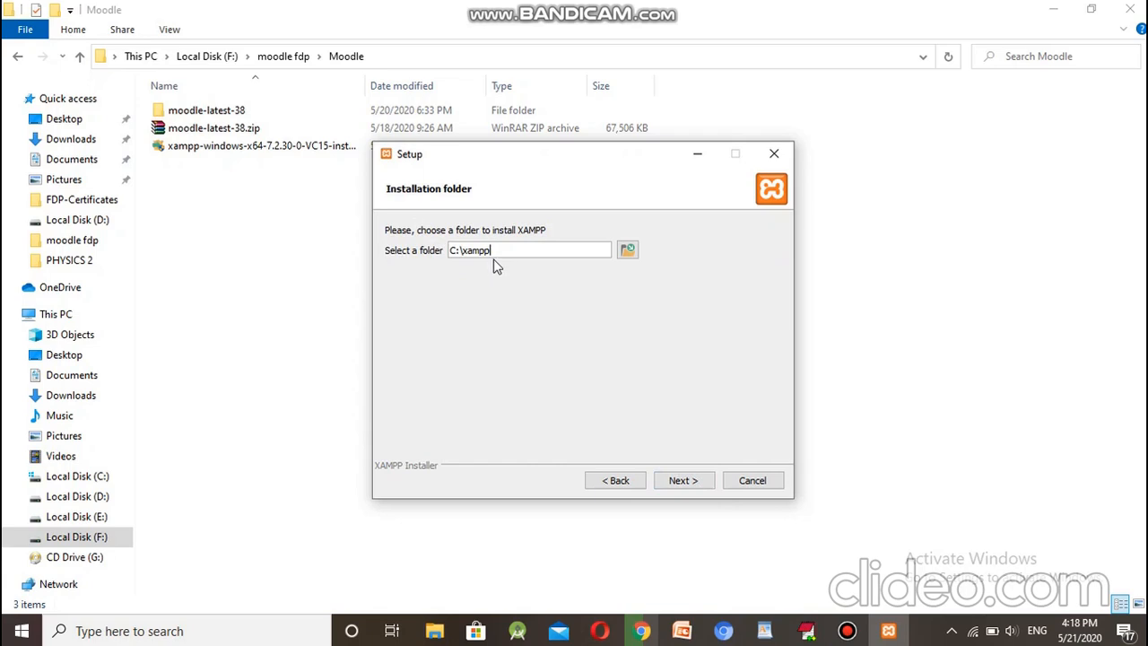
pyautogui.click(688, 484)
pyautogui.click(692, 482)
pyautogui.click(696, 485)
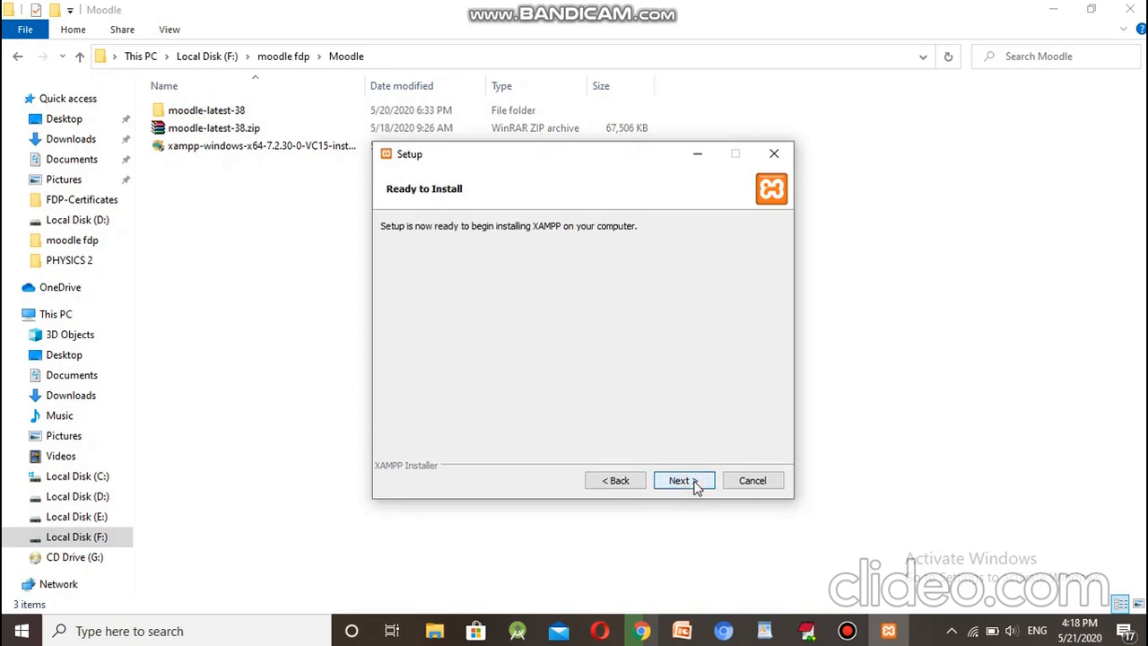
pyautogui.click(696, 484)
pyautogui.click(773, 434)
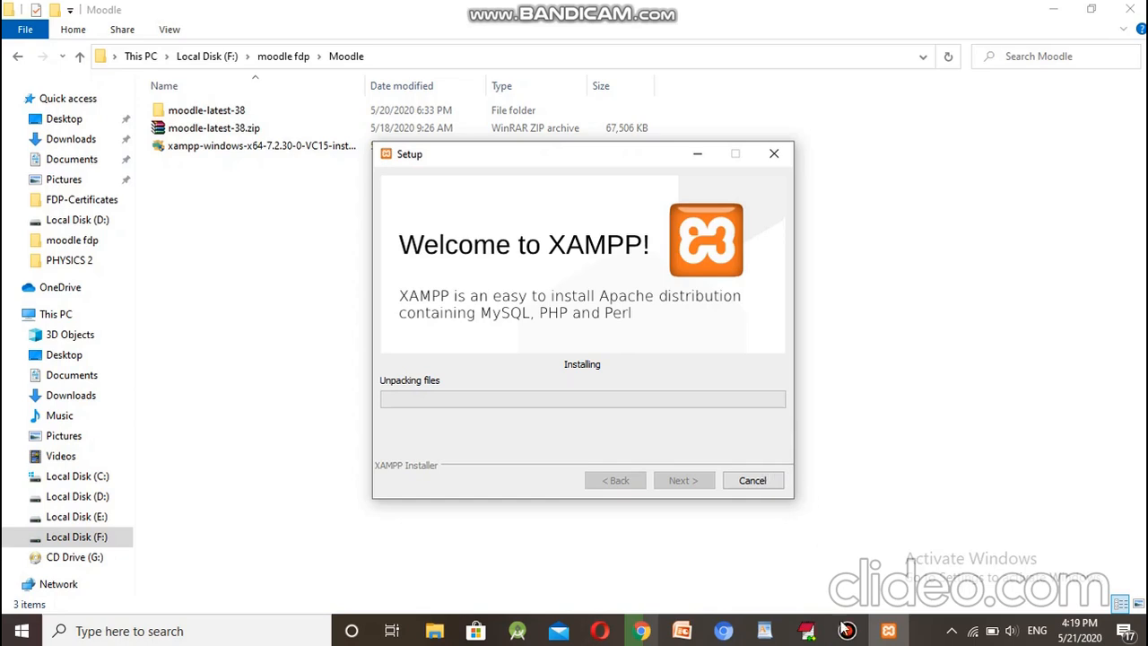
pyautogui.moveTo(846, 631)
pyautogui.click(847, 630)
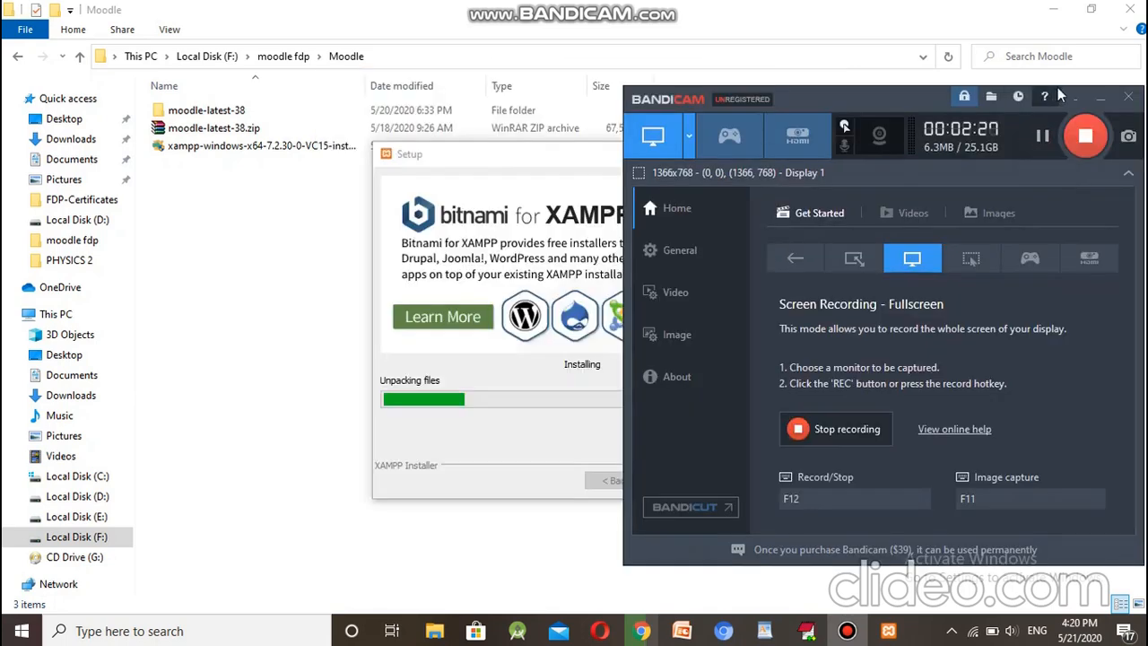
pyautogui.click(1099, 99)
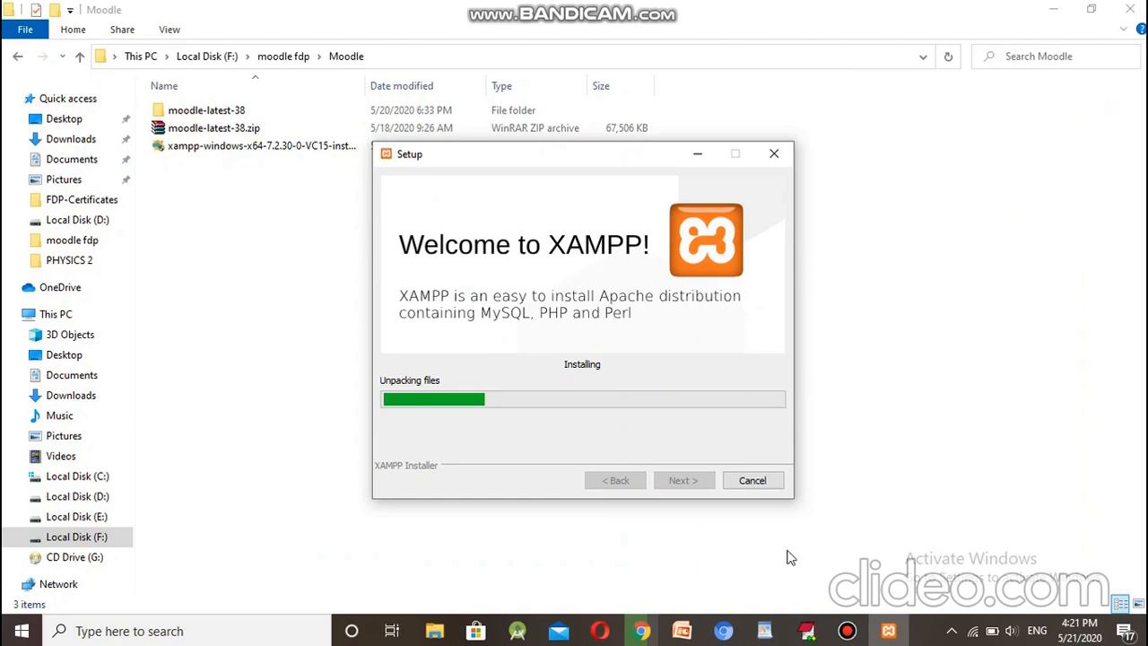
# Step: In a new Chrome tab, search Google for 'moodle download'
pyautogui.click(642, 630)
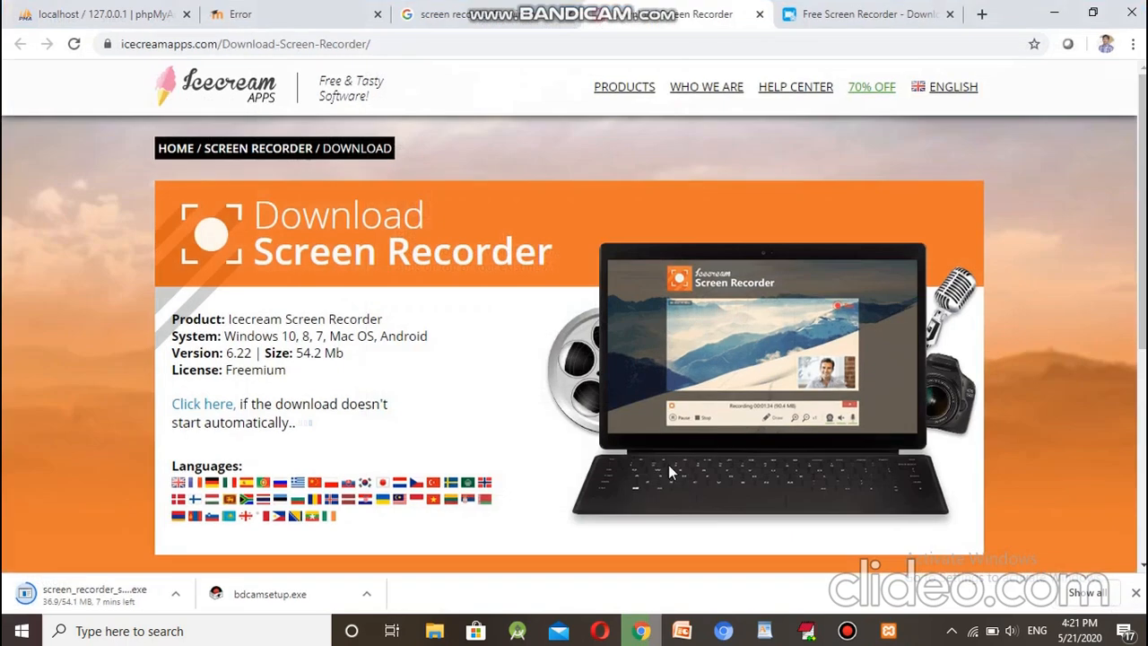
pyautogui.click(981, 14)
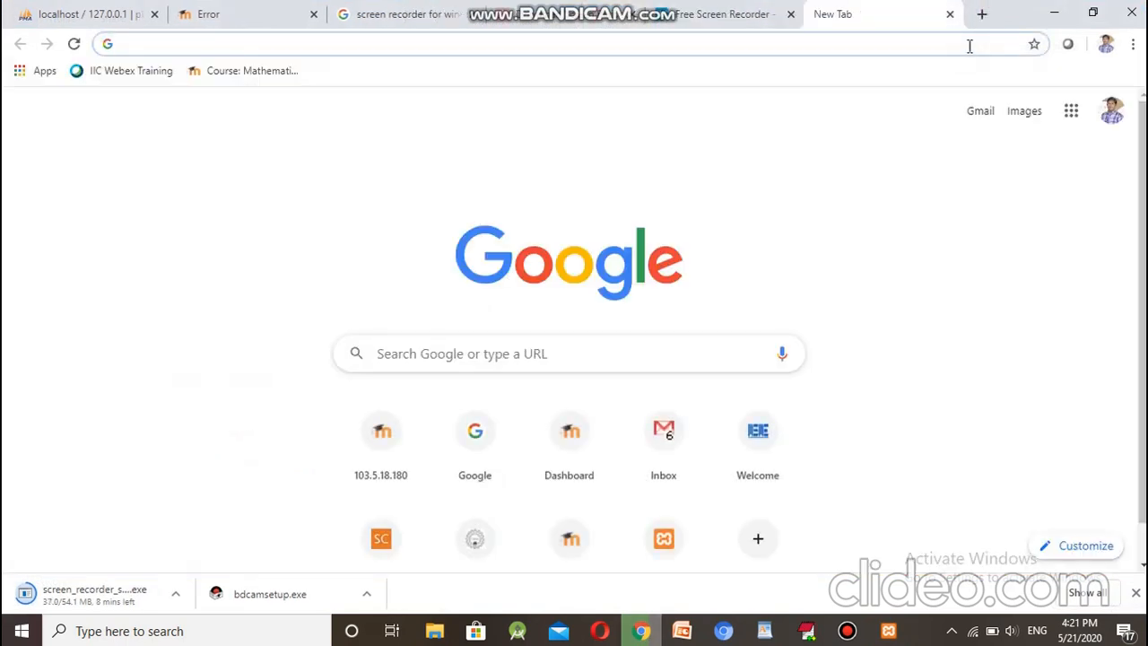
pyautogui.write('go')
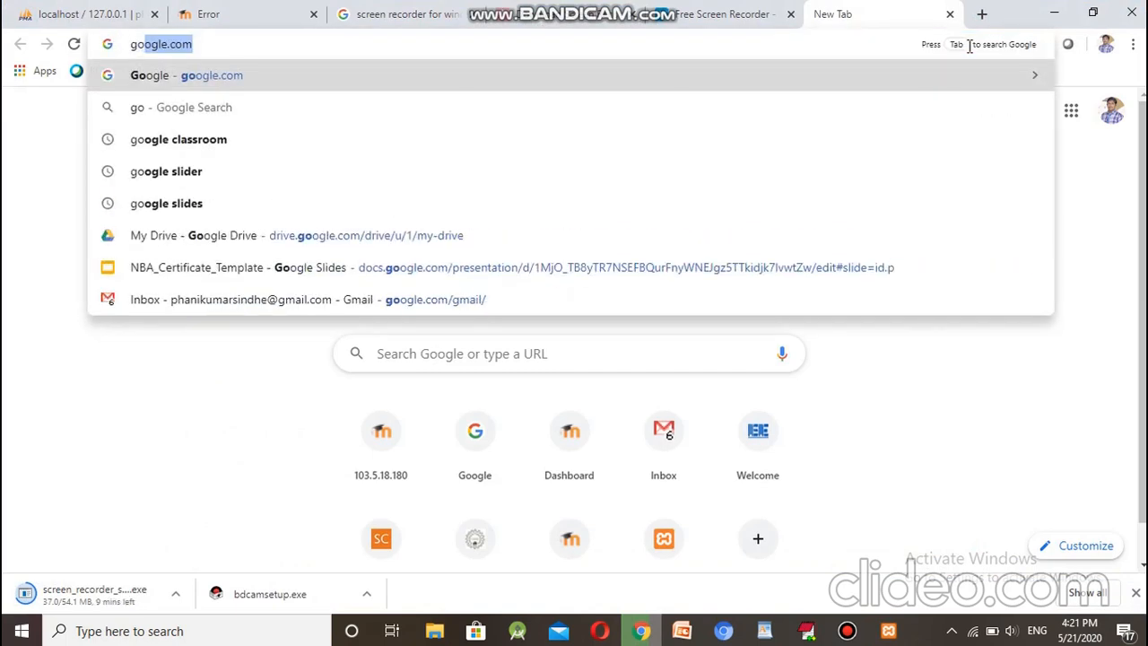
pyautogui.press('Return')
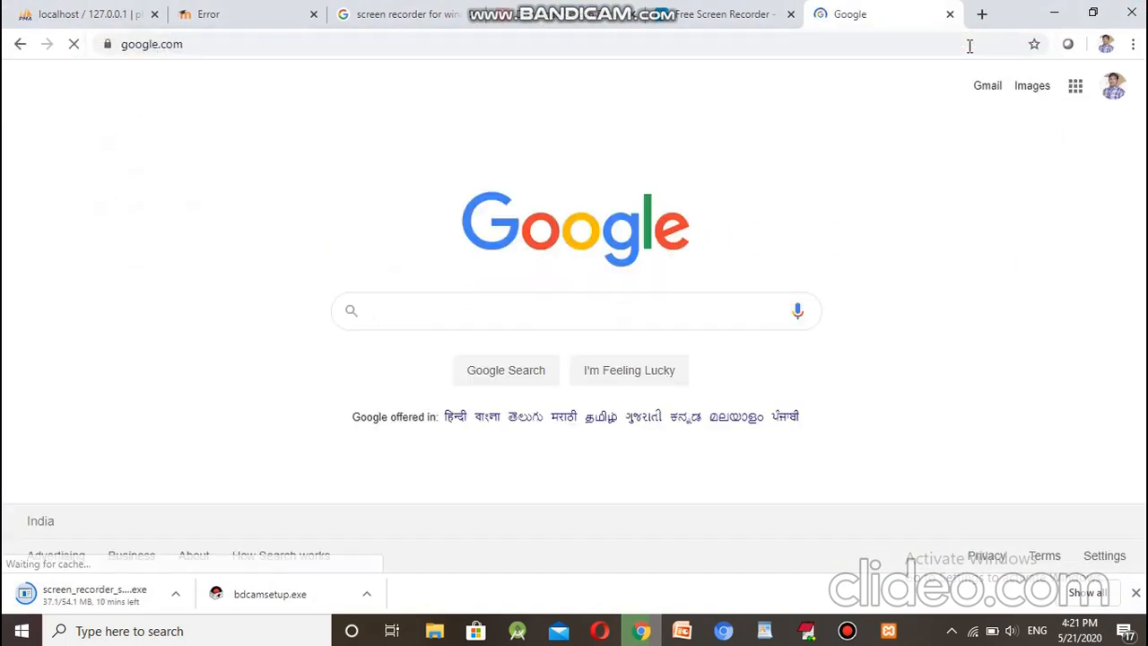
pyautogui.write('moodle')
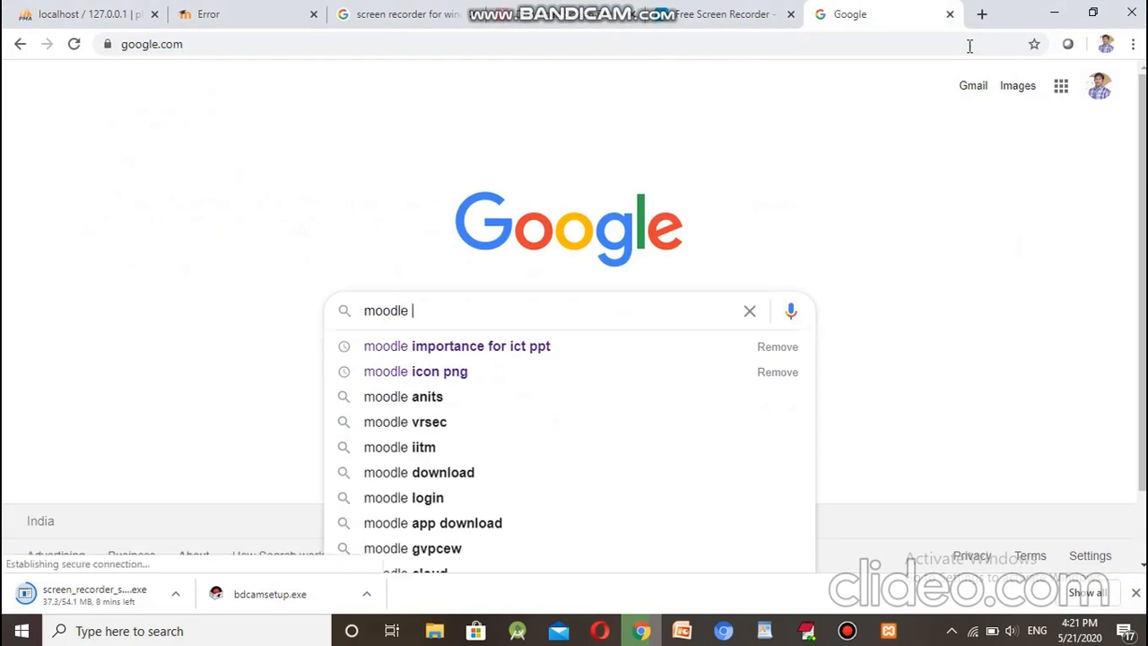
pyautogui.write(' download')
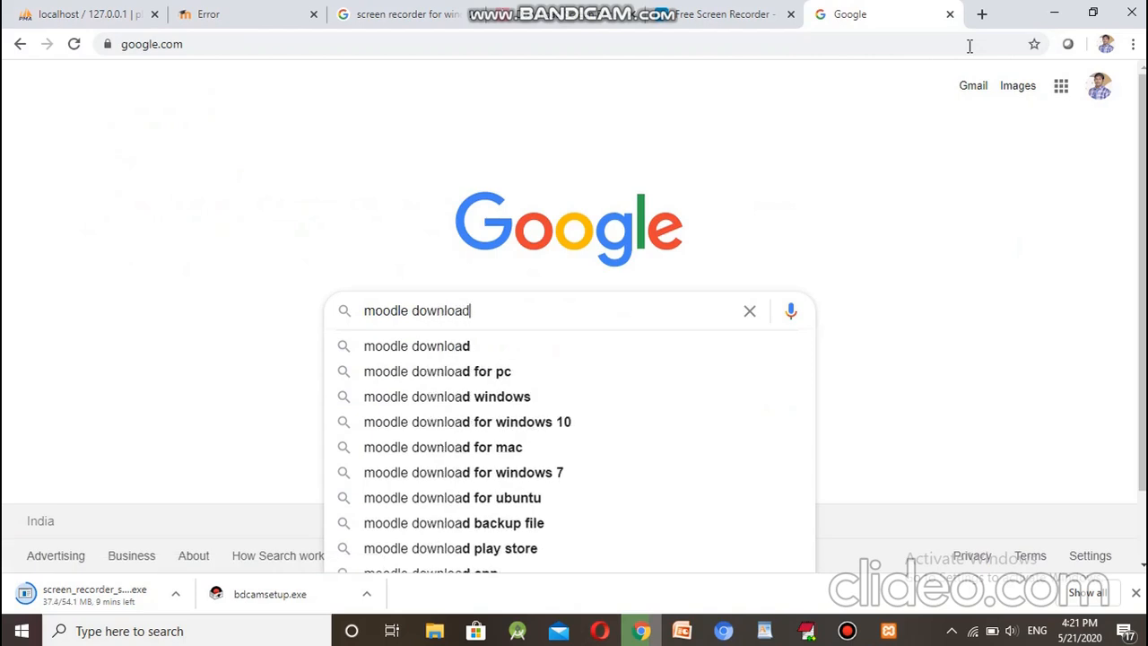
pyautogui.press('Return')
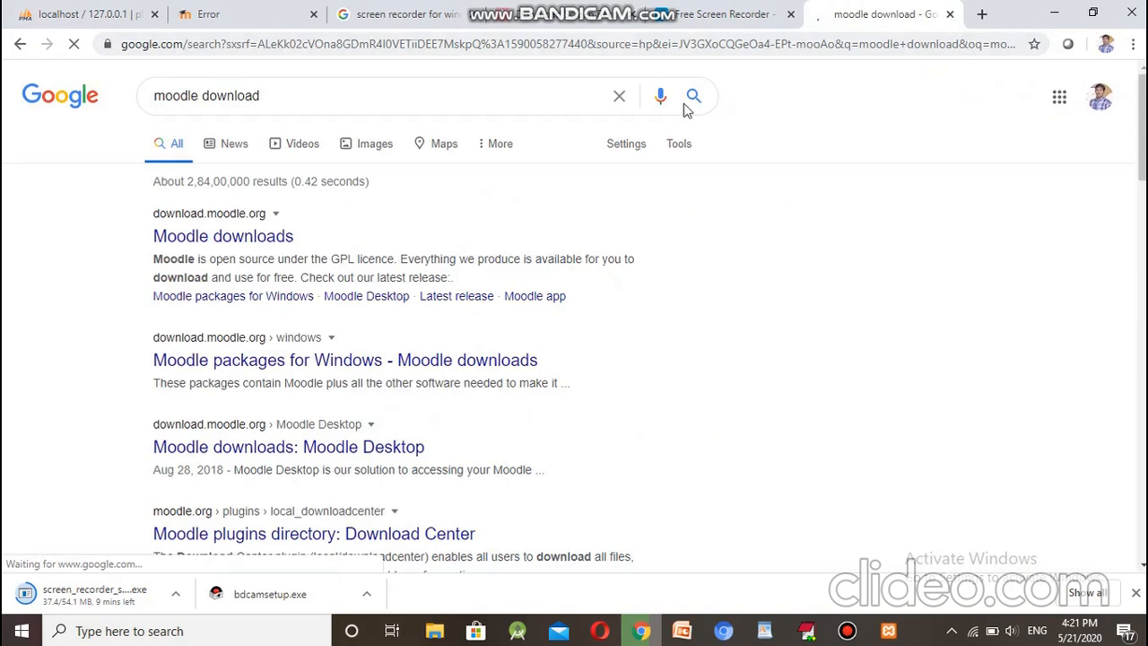
# Step: Open the Moodle downloads result in a new tab and switch to it
pyautogui.rightClick(250, 240)
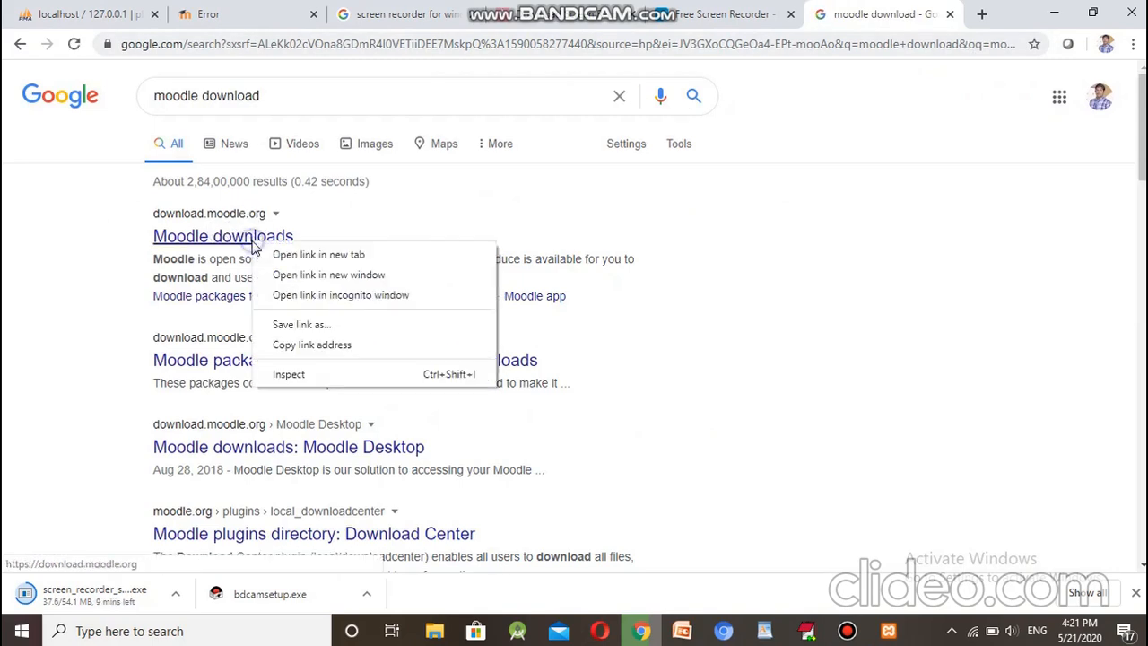
pyautogui.click(291, 257)
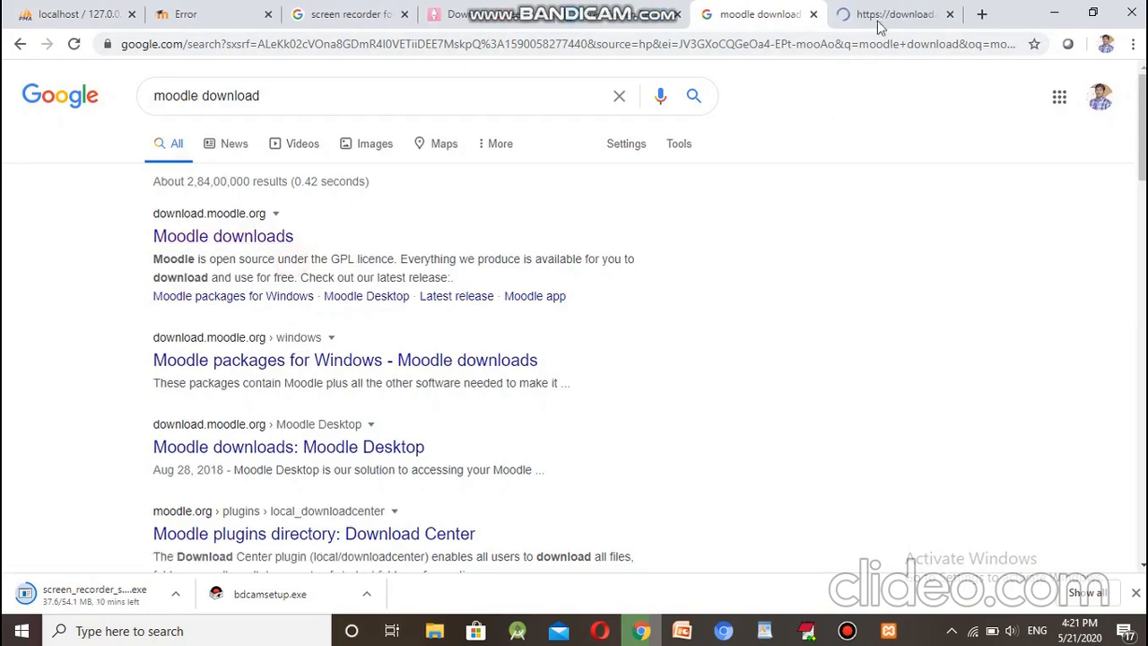
pyautogui.click(885, 13)
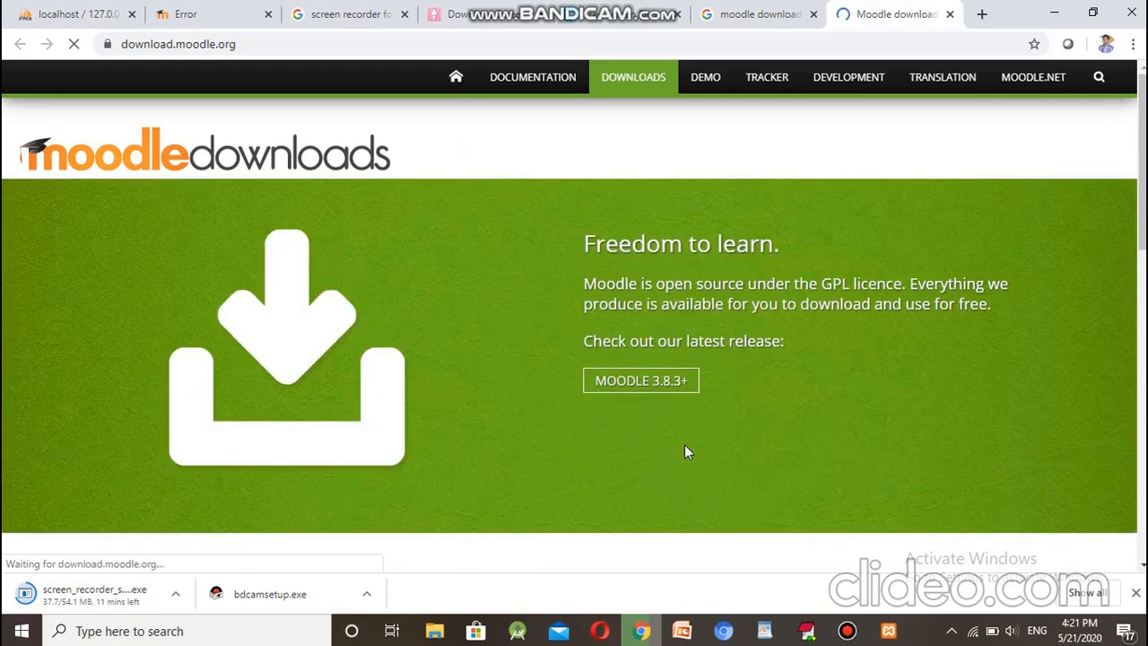
pyautogui.scroll(-4, 684, 445)
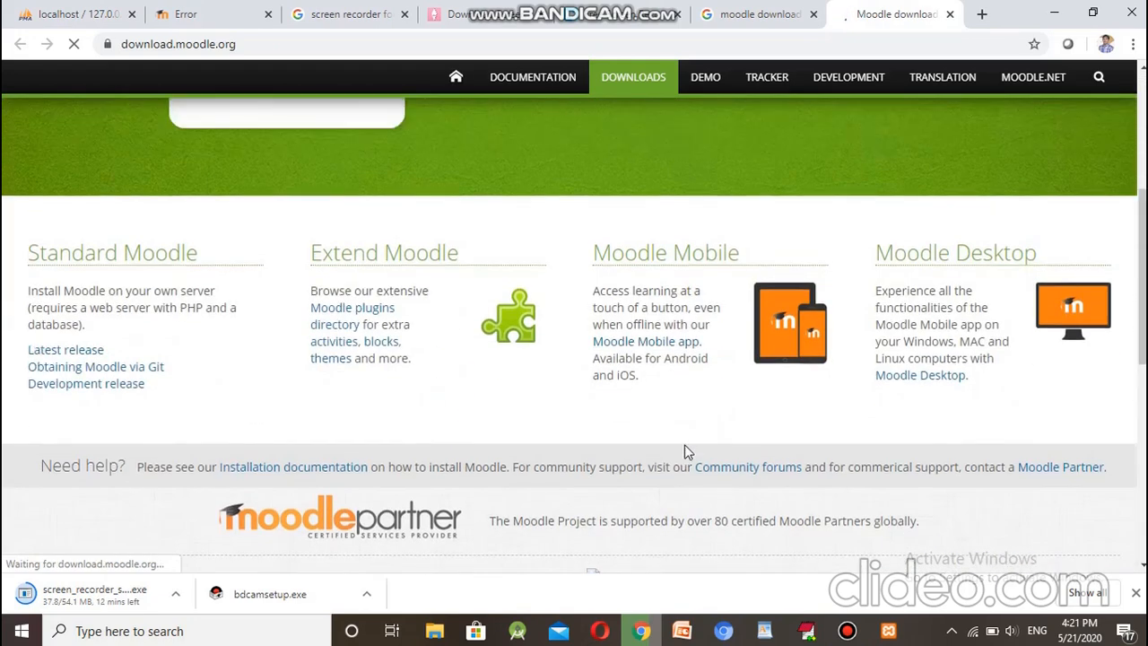
pyautogui.scroll(3, 684, 443)
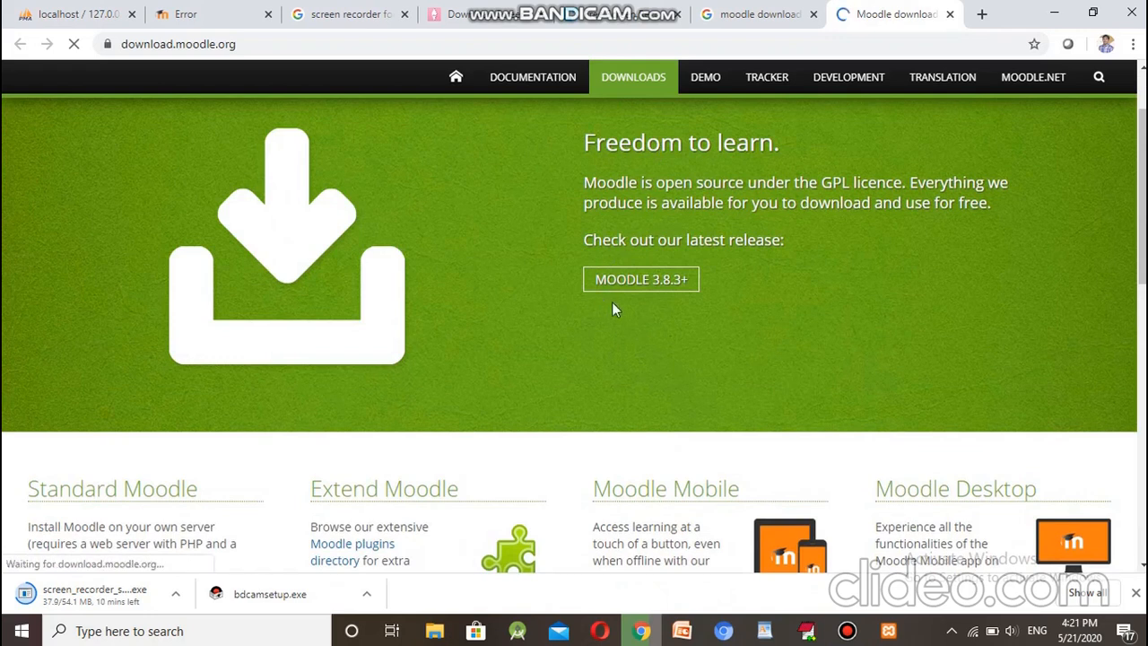
# Step: Open the Moodle 3.8.3+ latest release page and highlight its PHP 7.1 requirement
pyautogui.click(670, 285)
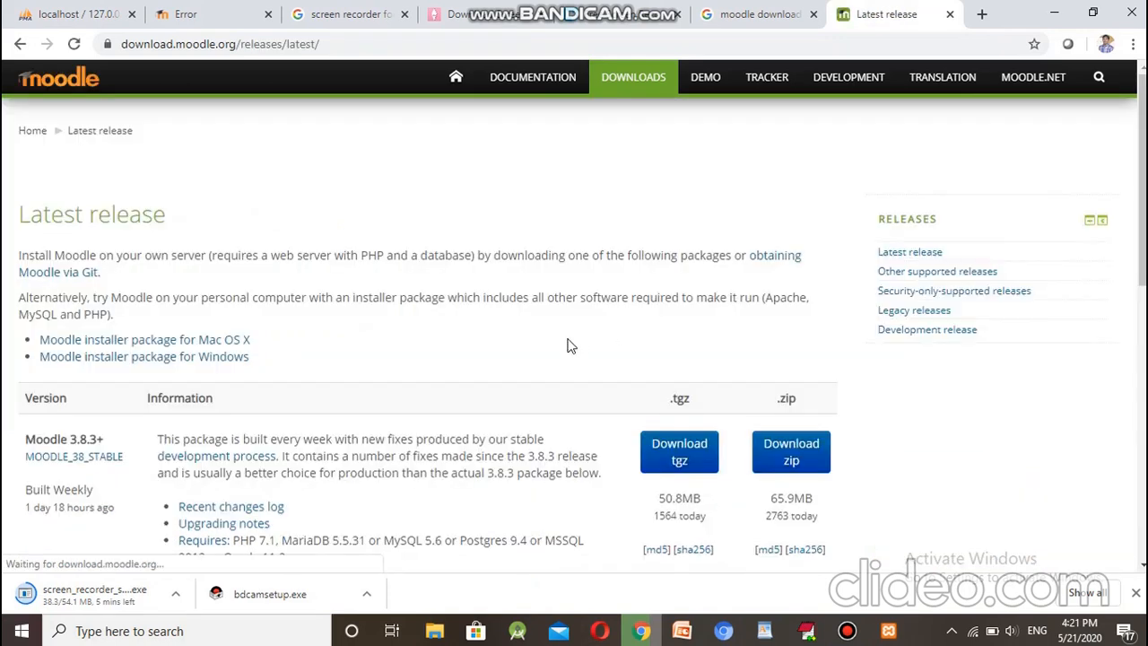
pyautogui.scroll(-1, 568, 343)
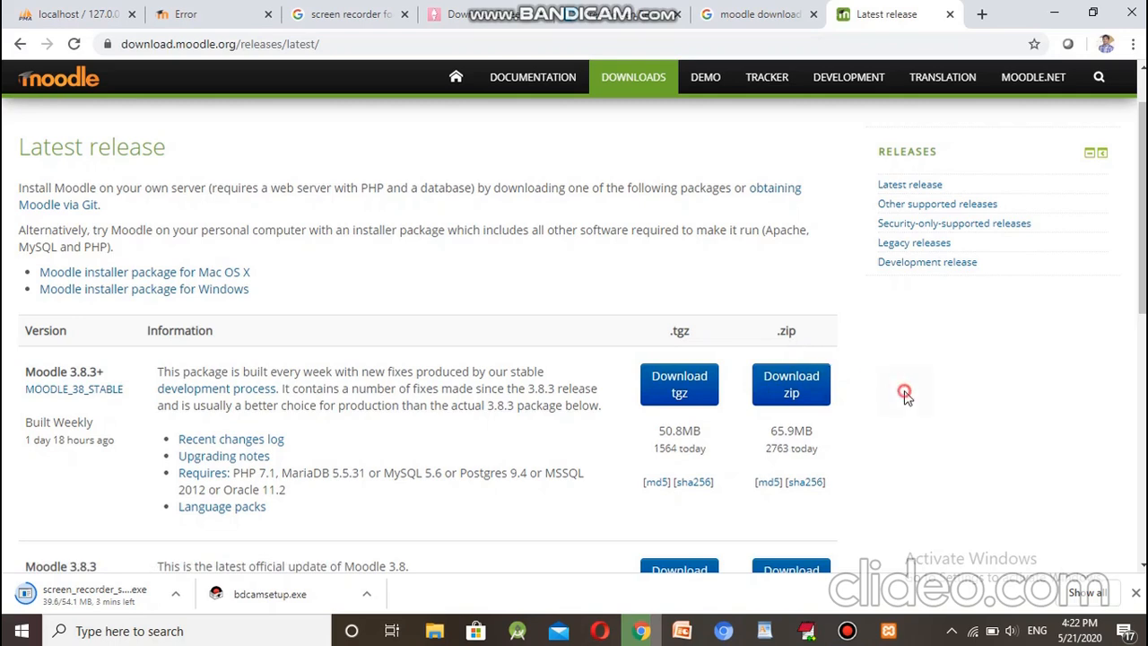
pyautogui.scroll(-1, 904, 393)
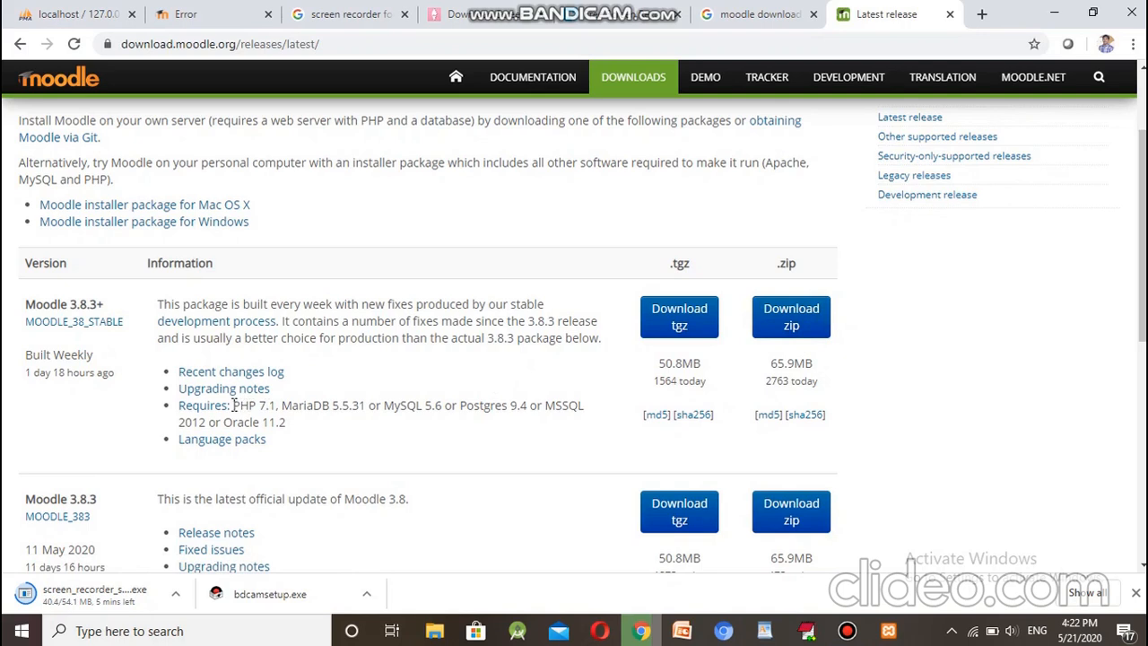
pyautogui.moveTo(234, 405); pyautogui.dragTo(279, 405)
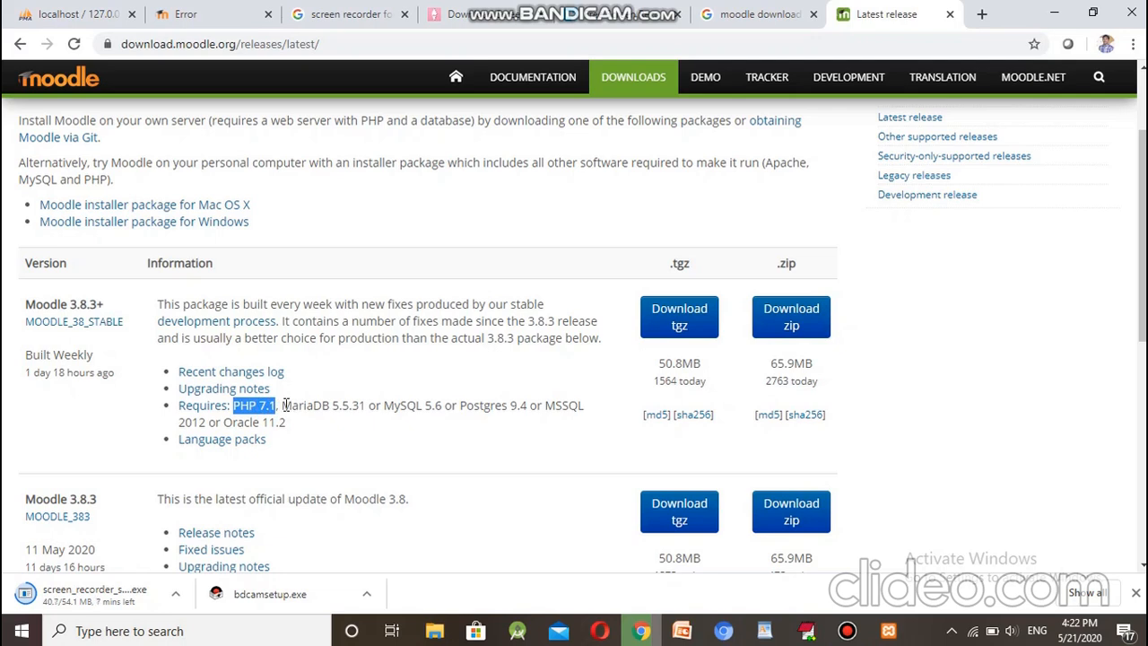
# Step: Highlight the MariaDB 5.5.31 and MySQL 5.6 database requirements
pyautogui.click(334, 405)
pyautogui.moveTo(333, 405); pyautogui.dragTo(367, 405)
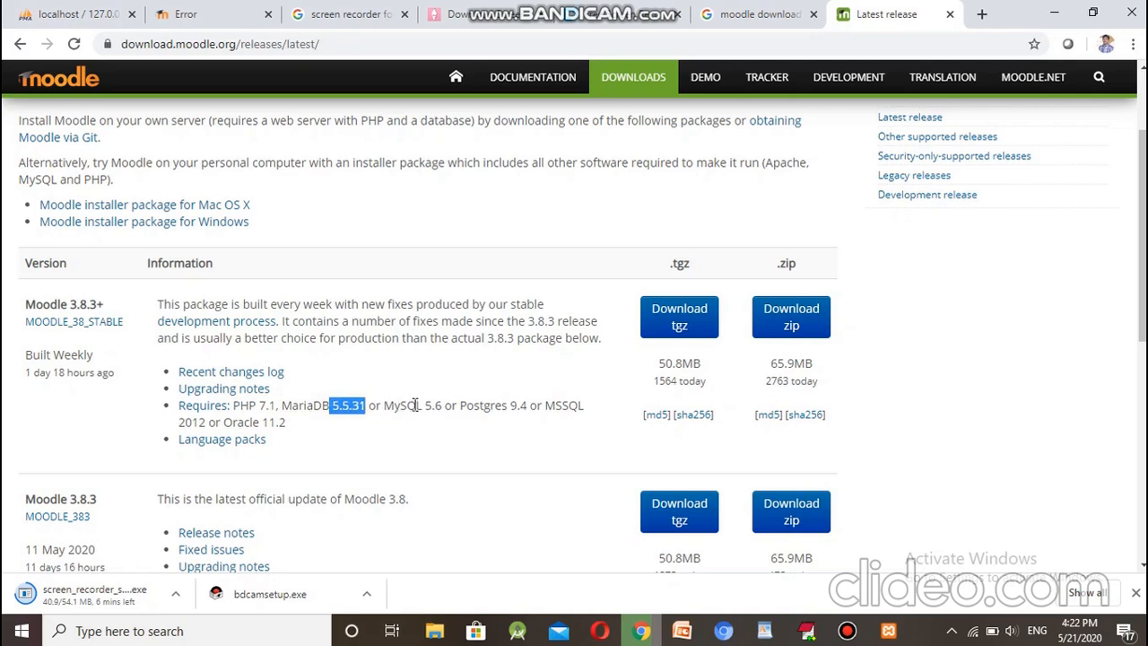
pyautogui.moveTo(425, 405); pyautogui.dragTo(446, 405)
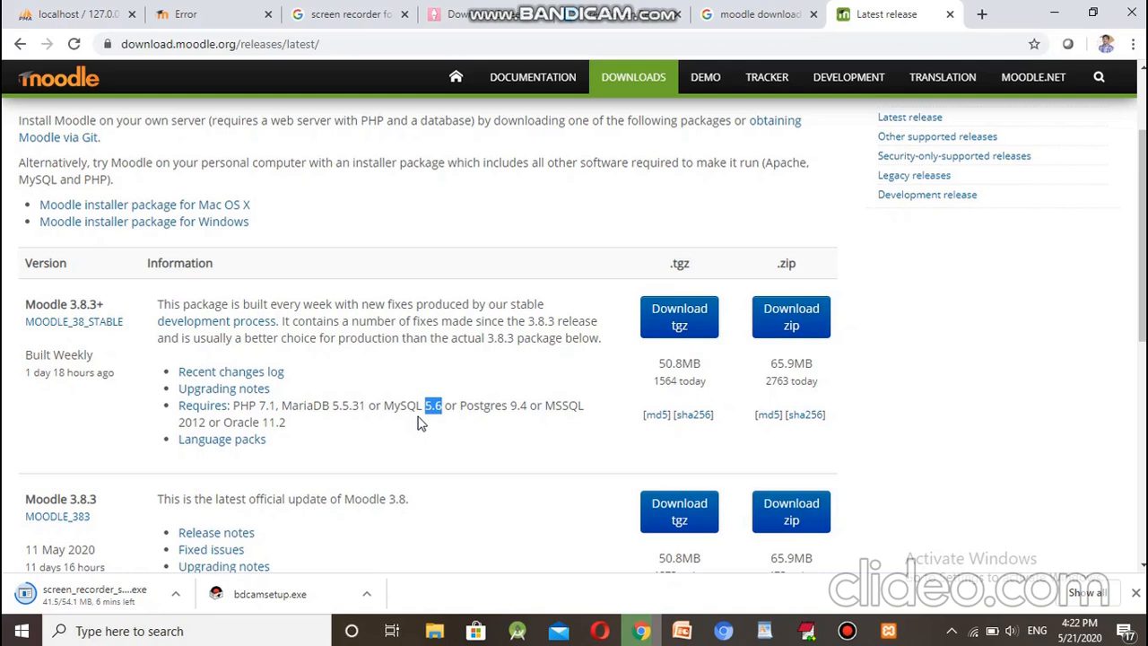
# Step: Start and then cancel the moodle-latest-38.zip download, and switch to the Moodle folder window
pyautogui.click(810, 323)
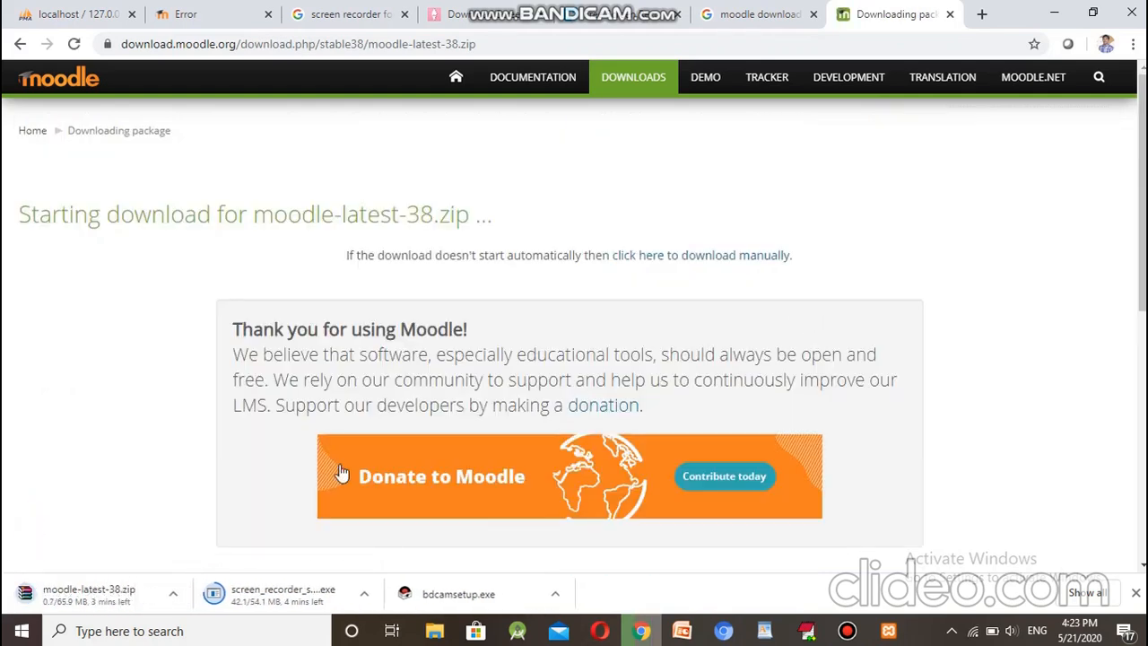
pyautogui.click(184, 591)
pyautogui.click(177, 595)
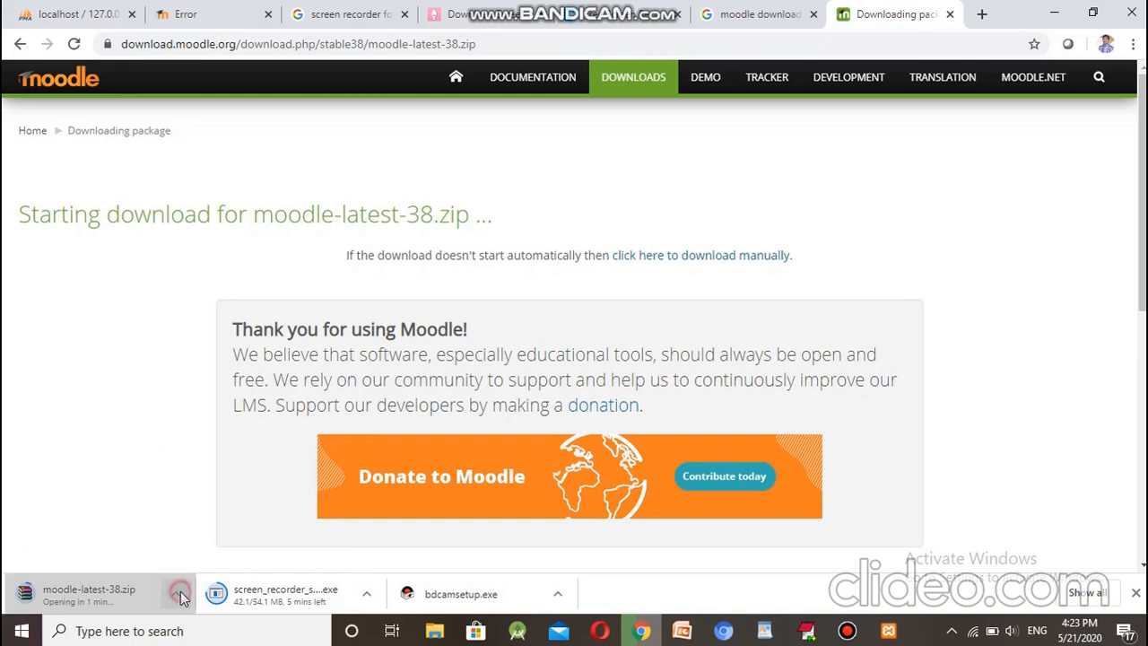
pyautogui.click(213, 564)
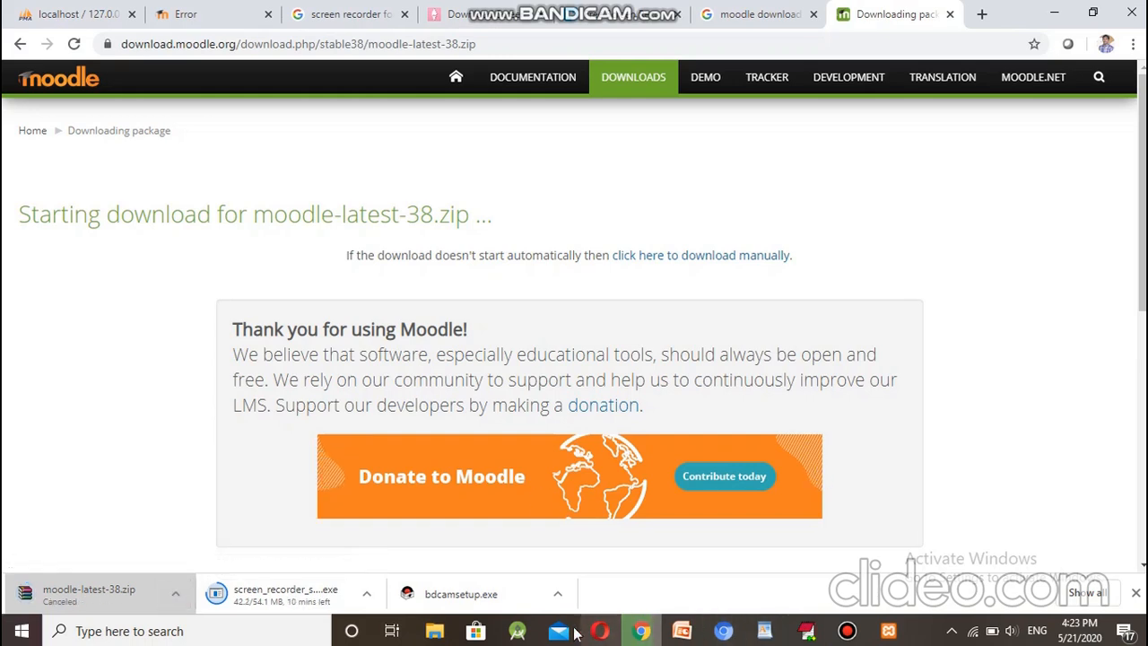
pyautogui.moveTo(434, 633)
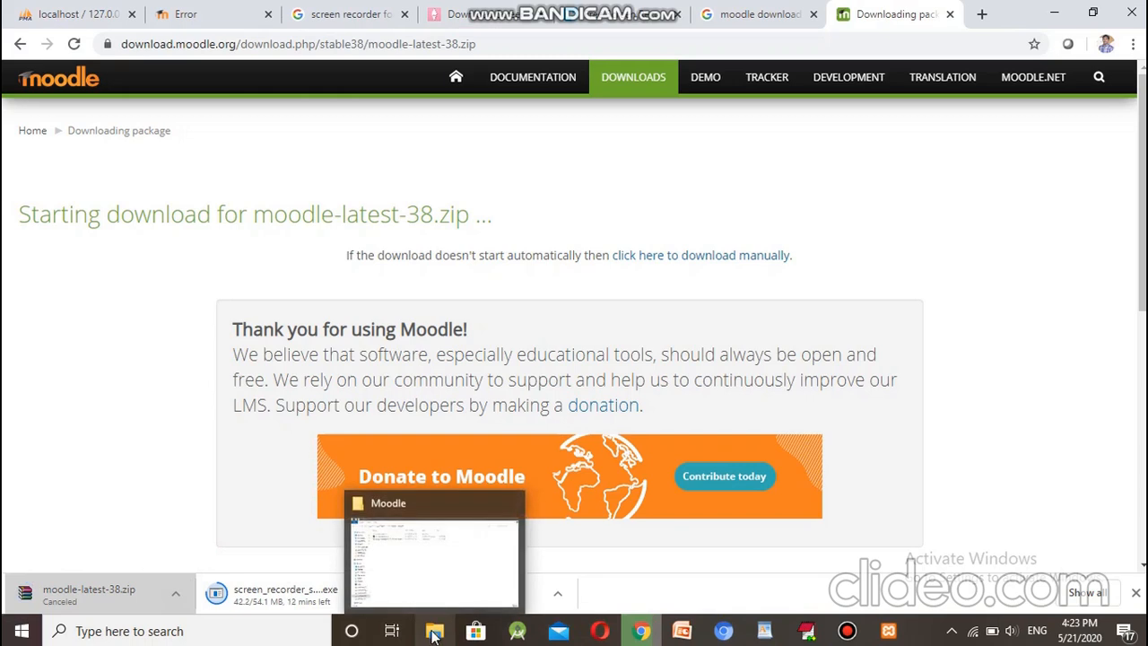
pyautogui.click(422, 547)
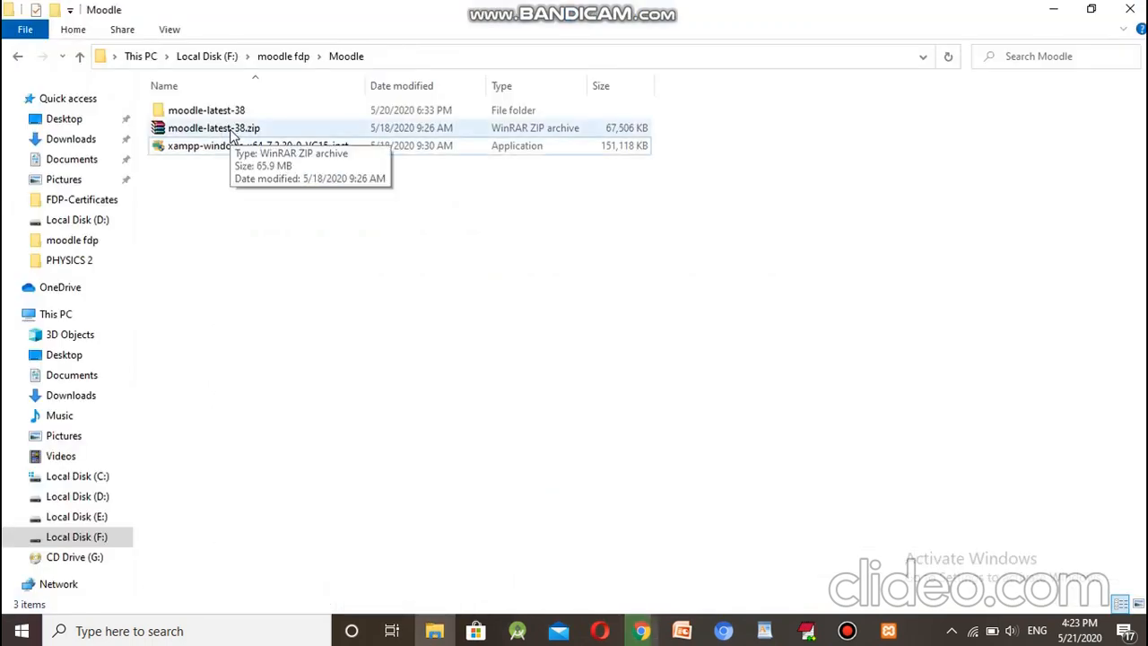
# Step: Open moodle-latest-38\moodle and view its files as medium-sized icons
pyautogui.doubleClick(218, 111)
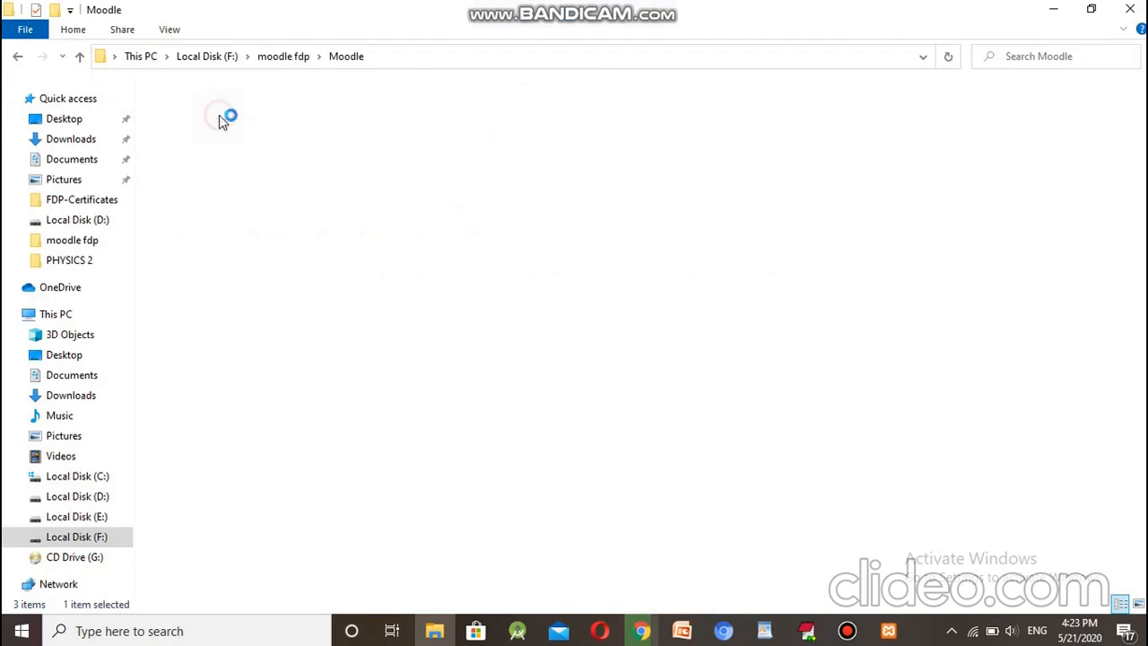
pyautogui.click(198, 117)
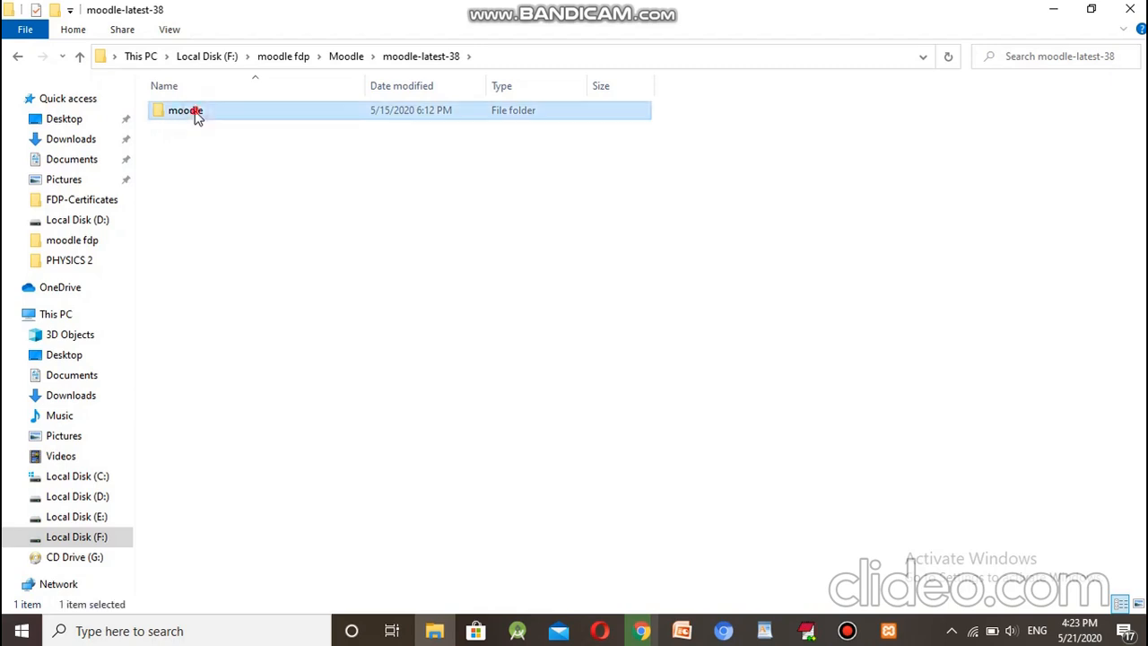
pyautogui.doubleClick(197, 117)
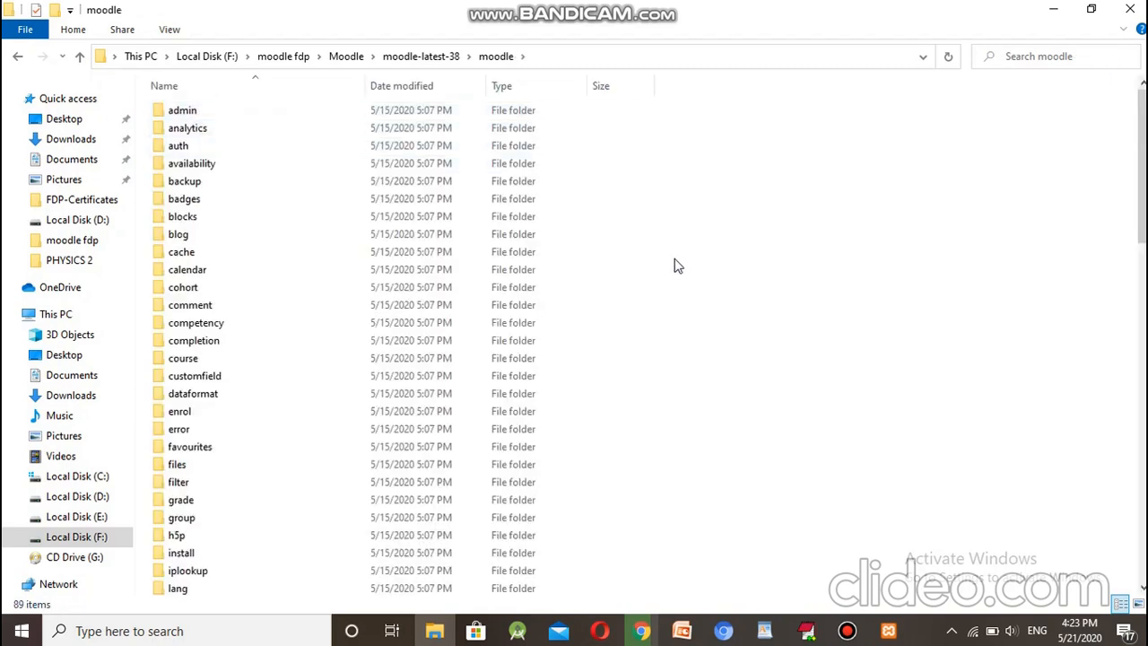
pyautogui.click(167, 32)
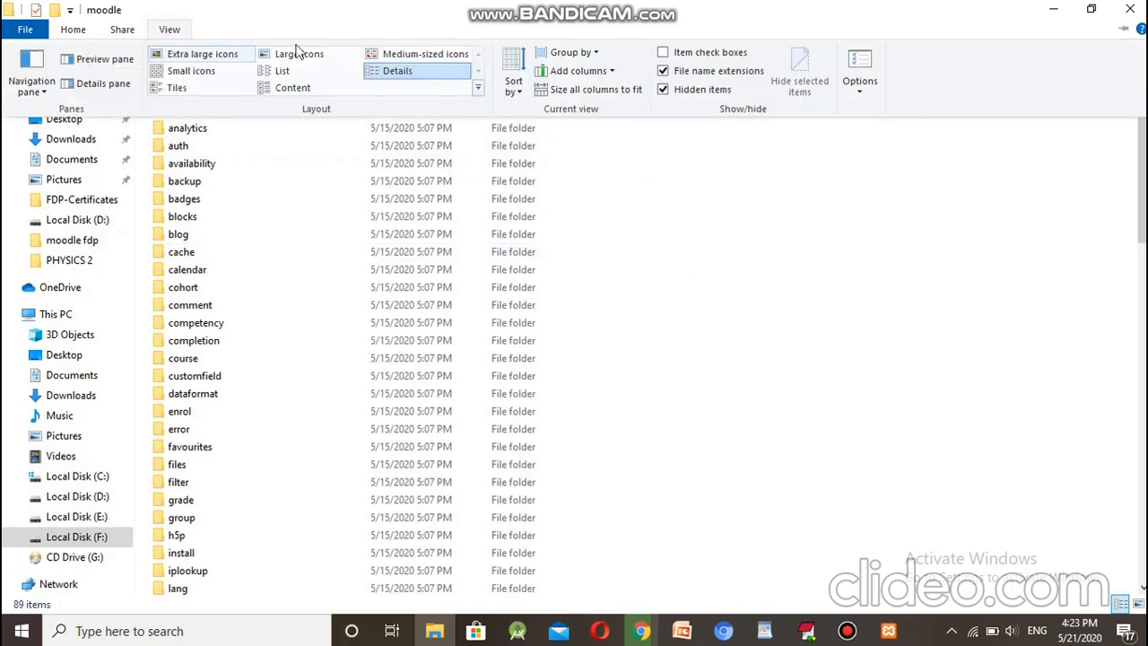
pyautogui.click(421, 56)
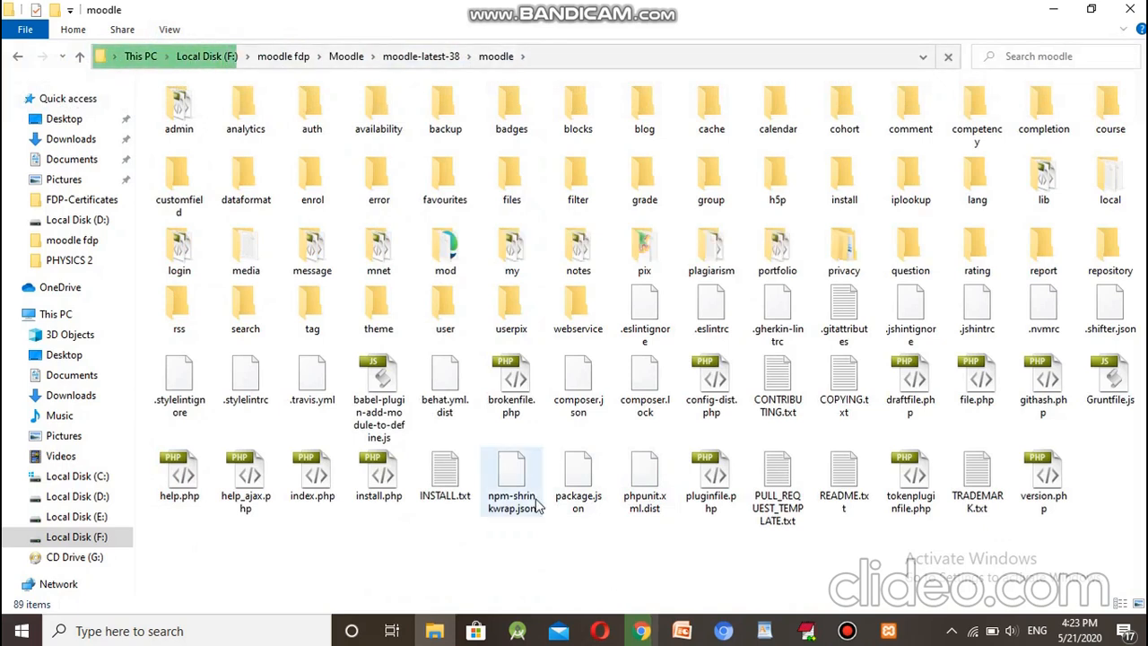
# Step: Return to the moodle-latest-38 folder and bring the XAMPP installer forward
pyautogui.click(435, 55)
pyautogui.click(886, 630)
pyautogui.click(886, 630)
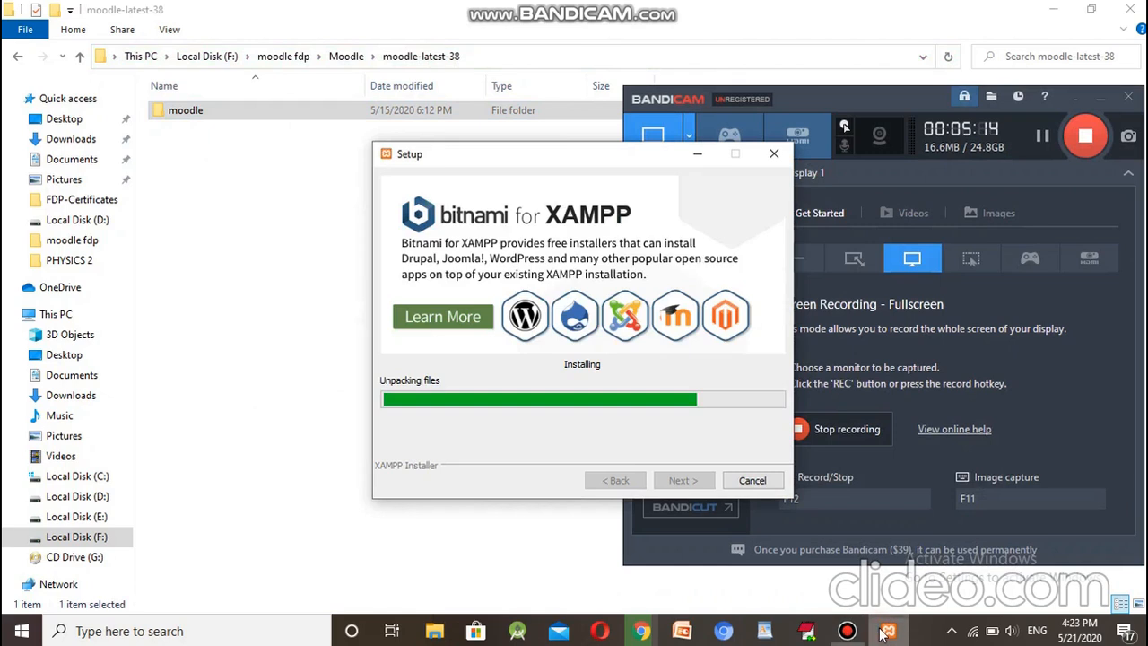
# Step: Allow Apache HTTP Server through the Windows firewall
pyautogui.click(1042, 137)
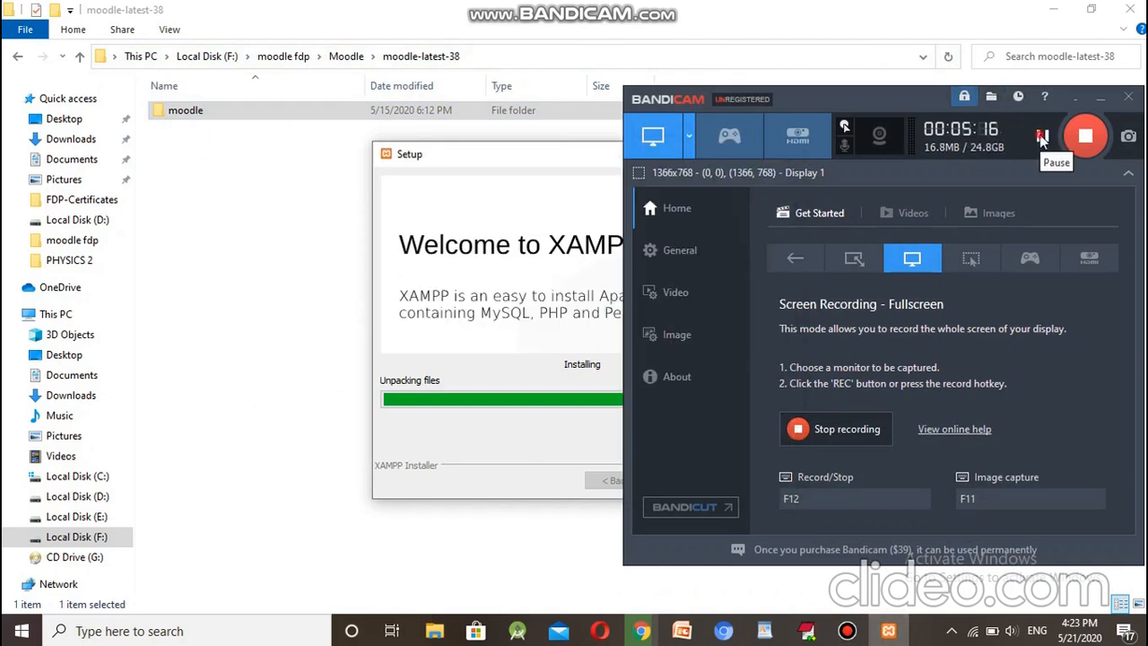
pyautogui.click(1100, 97)
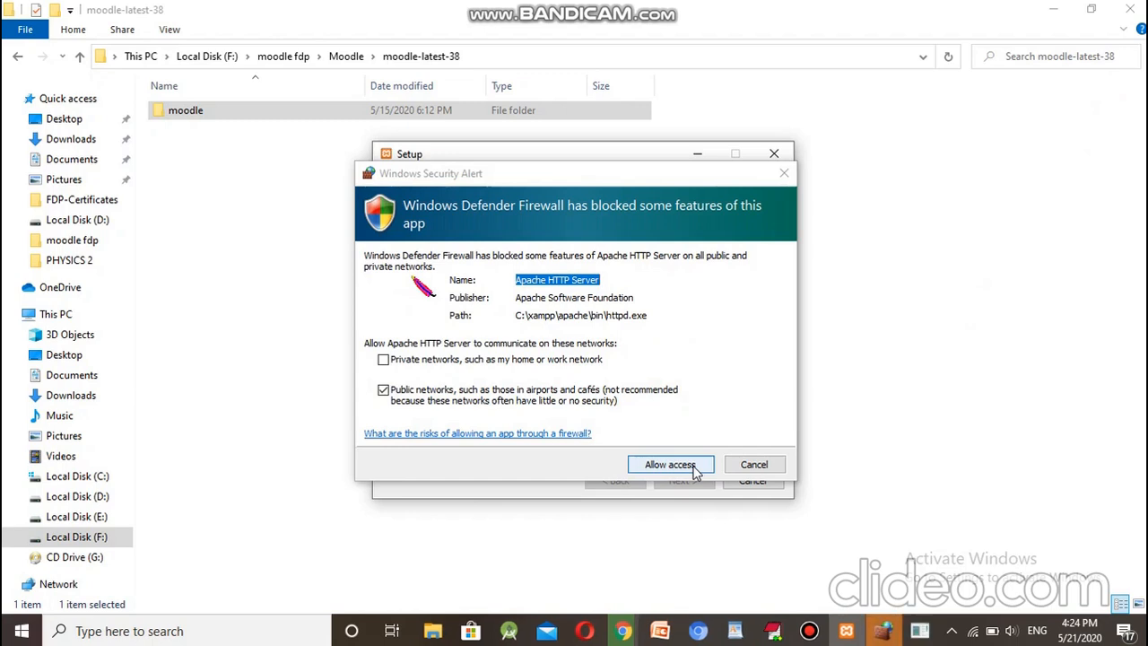
pyautogui.click(693, 468)
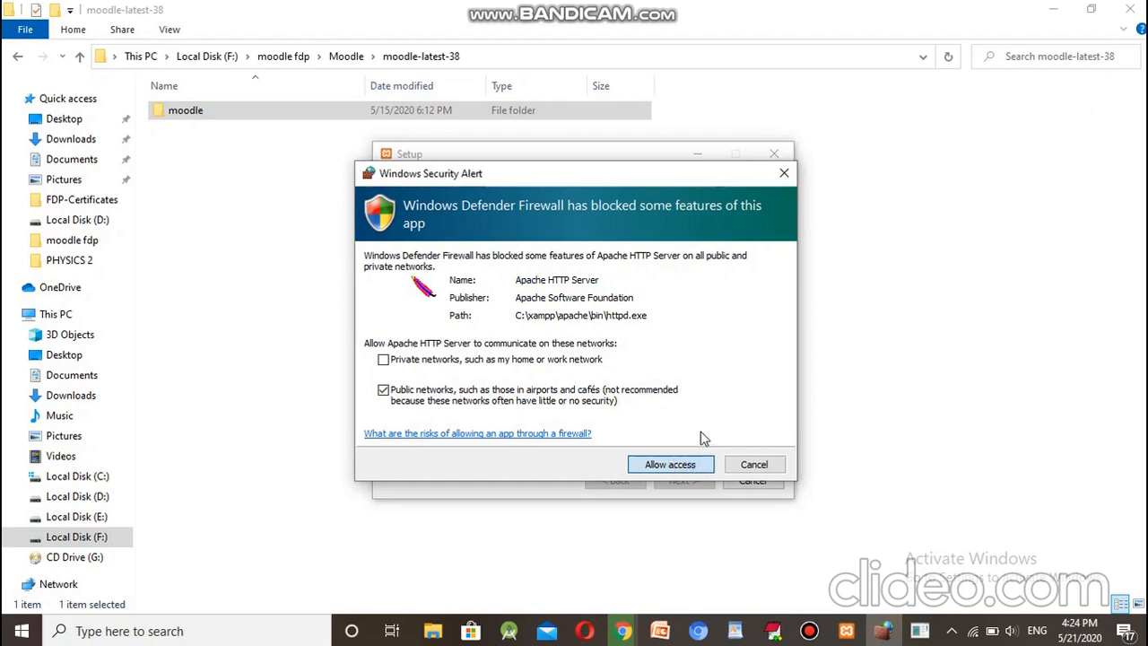
pyautogui.click(688, 464)
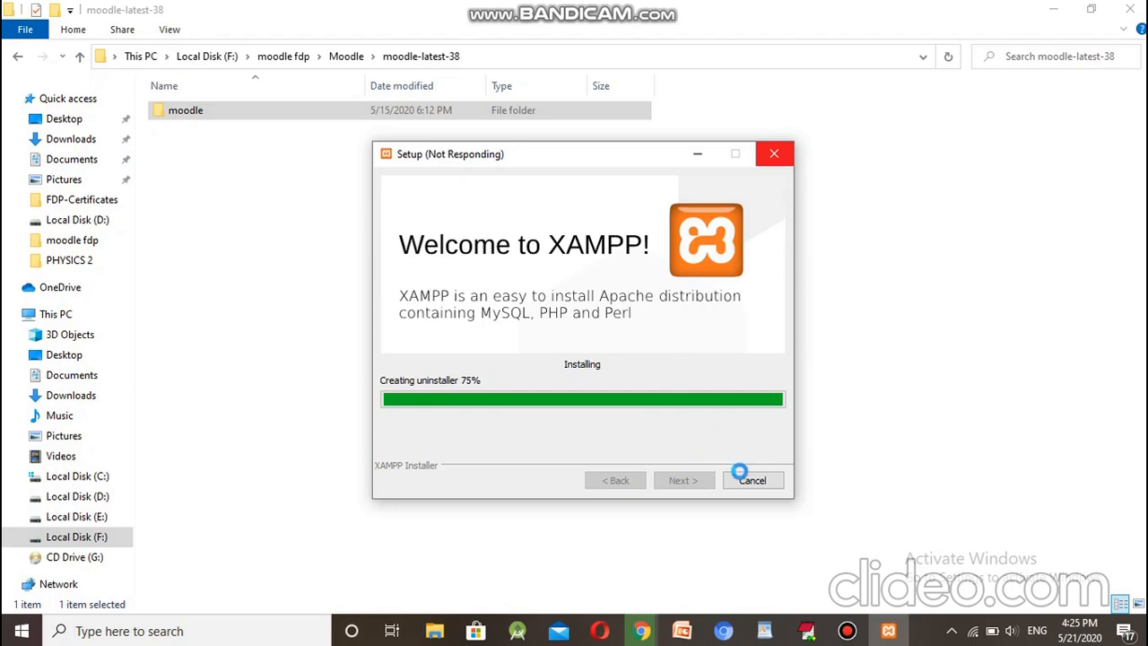
# Step: Finish the XAMPP installation and close the setup wizard
pyautogui.moveTo(849, 633)
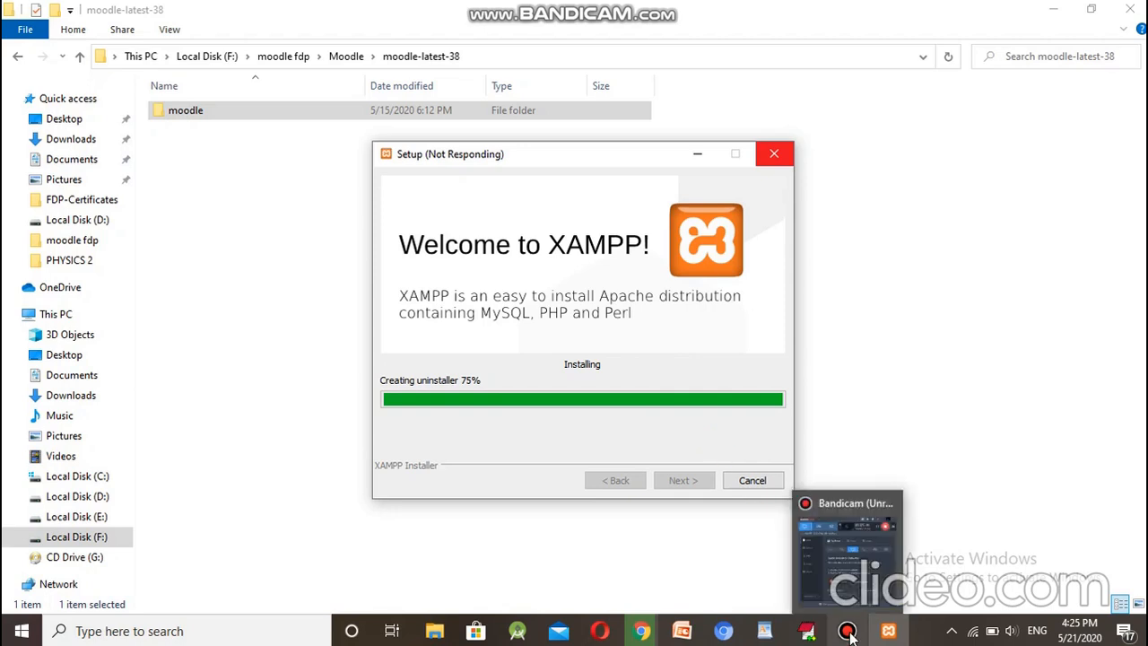
pyautogui.click(849, 633)
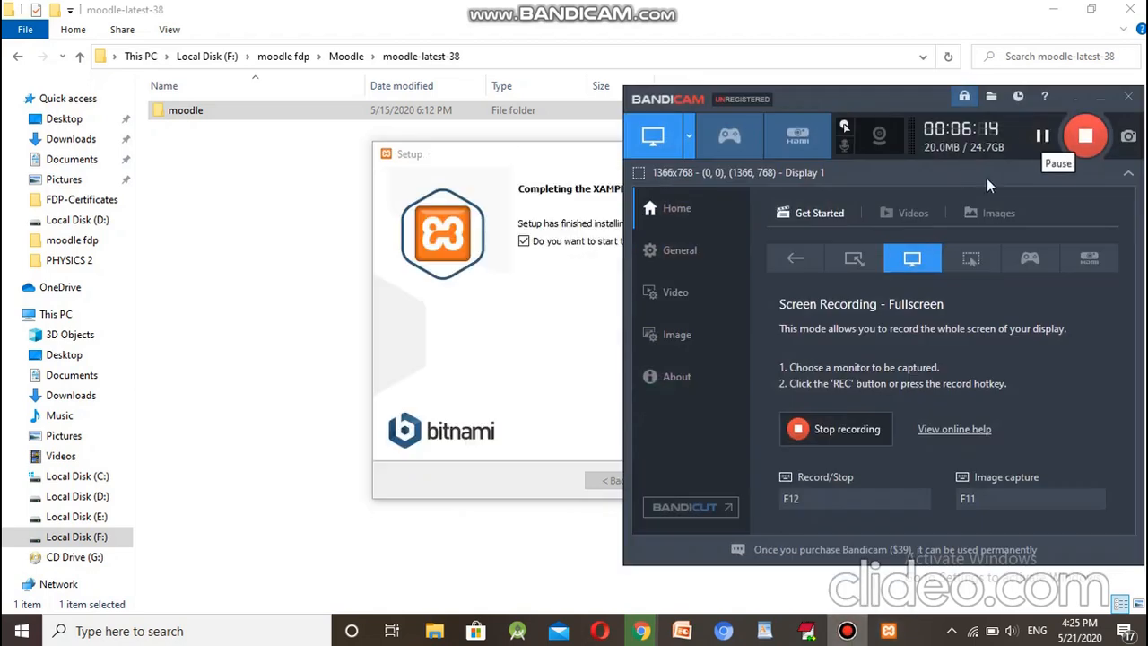
pyautogui.click(549, 303)
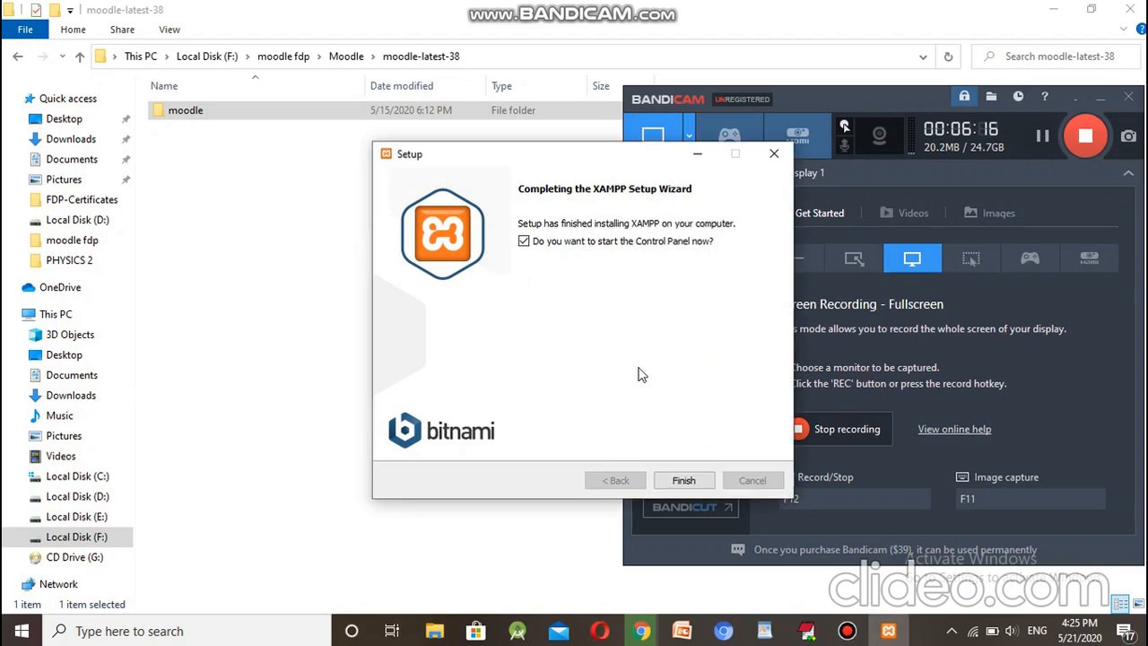
pyautogui.click(1100, 101)
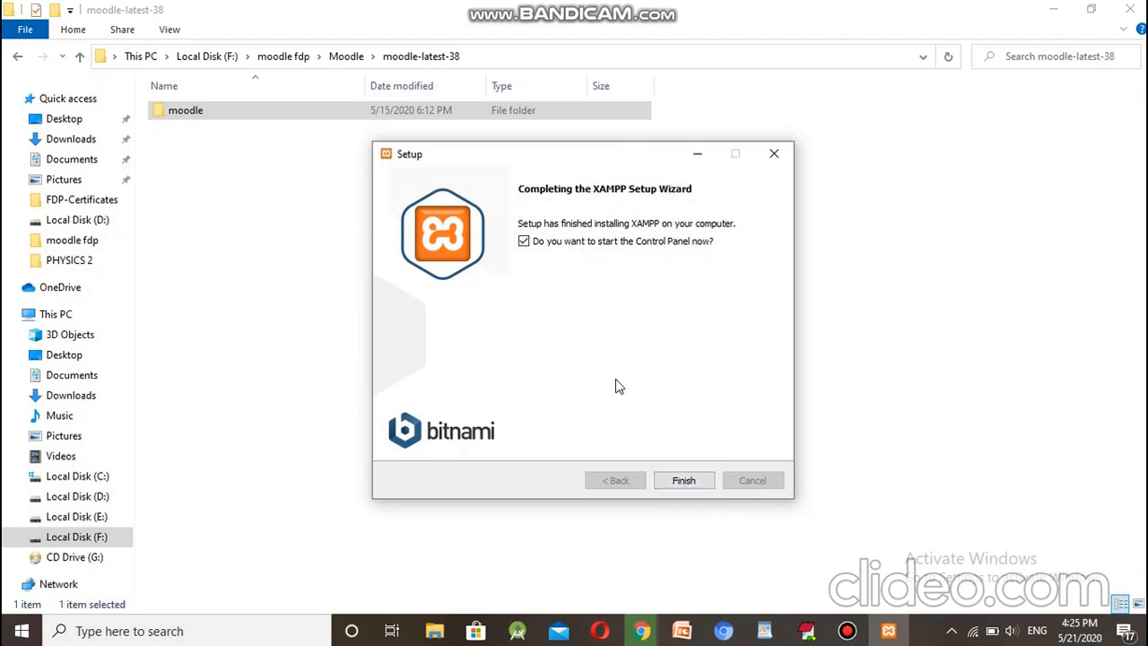
pyautogui.click(680, 481)
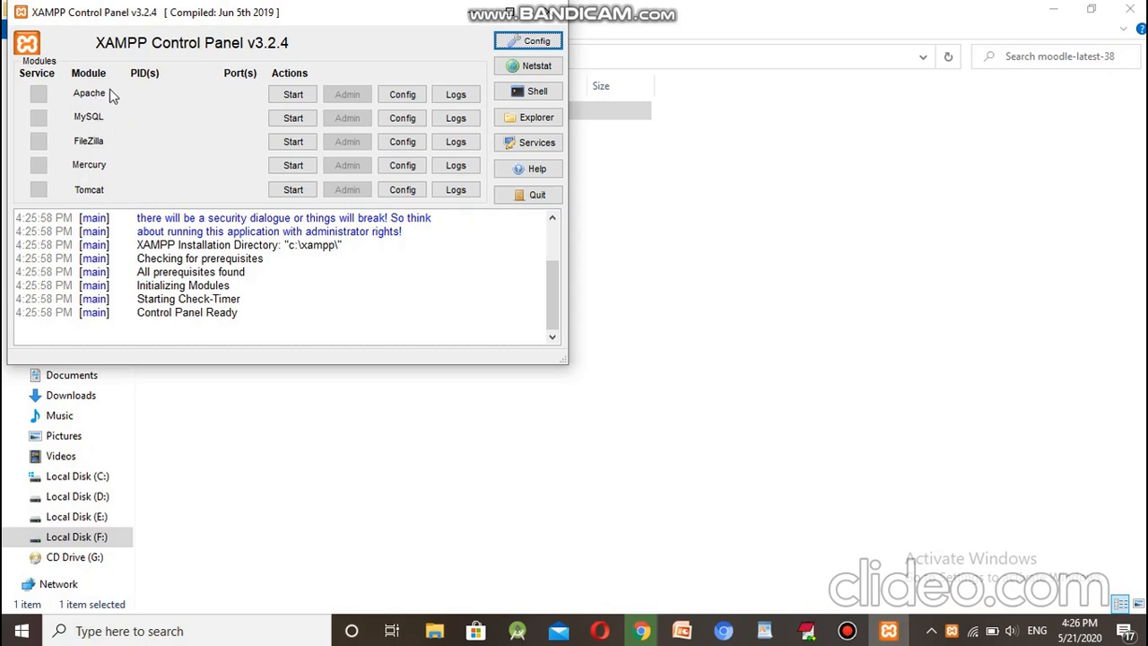
# Step: Start Apache and MySQL in the XAMPP Control Panel, allowing mysqld through the firewall
pyautogui.click(292, 95)
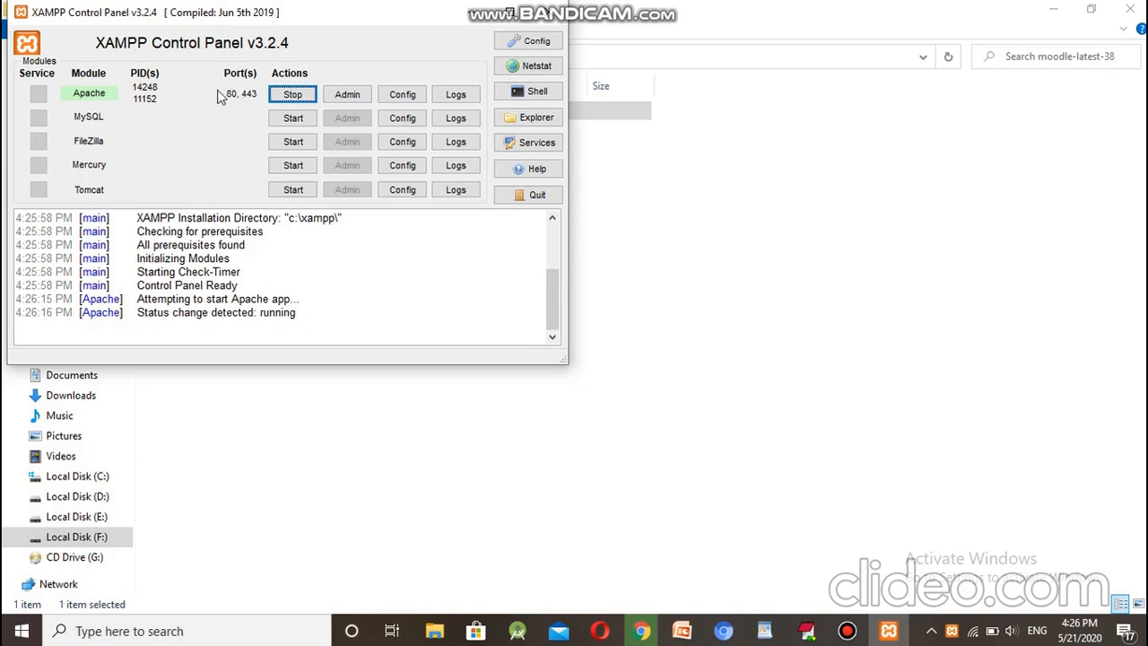
pyautogui.click(287, 126)
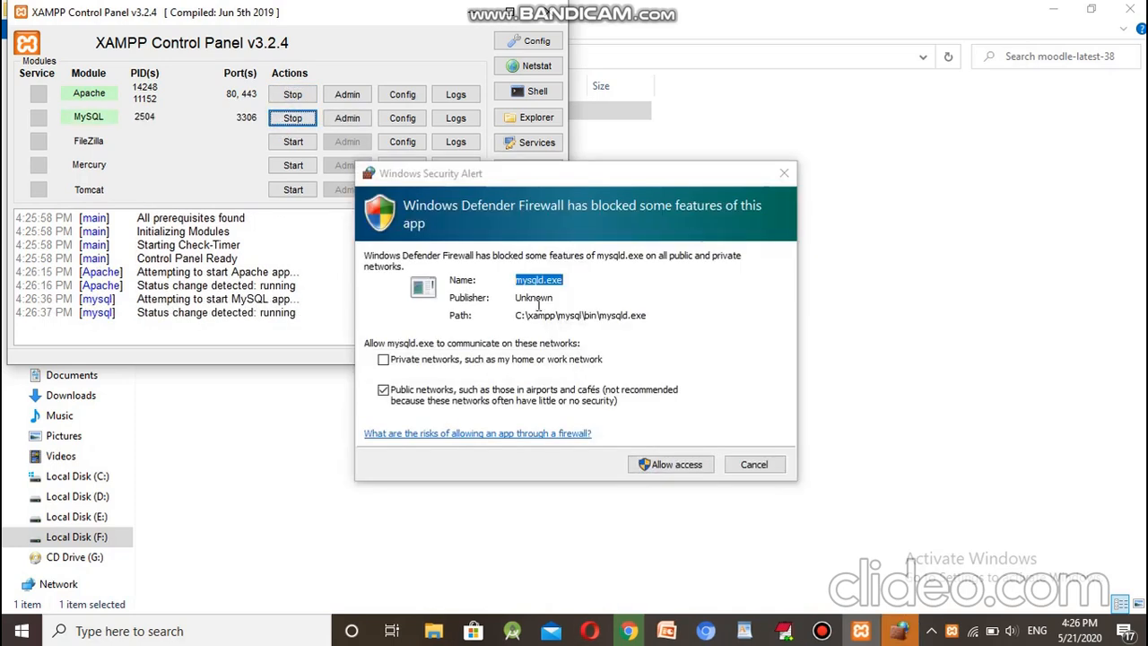
pyautogui.click(679, 464)
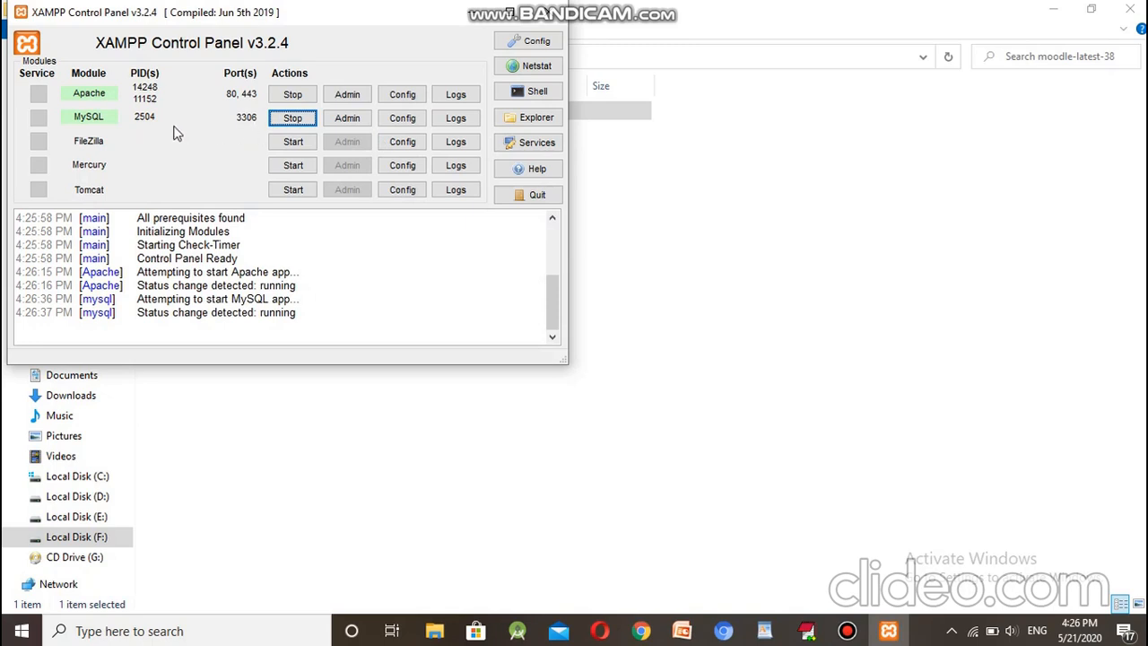
# Step: Minimise the Control Panel and select the moodle folder inside moodle-latest-38 for copying
pyautogui.click(473, 20)
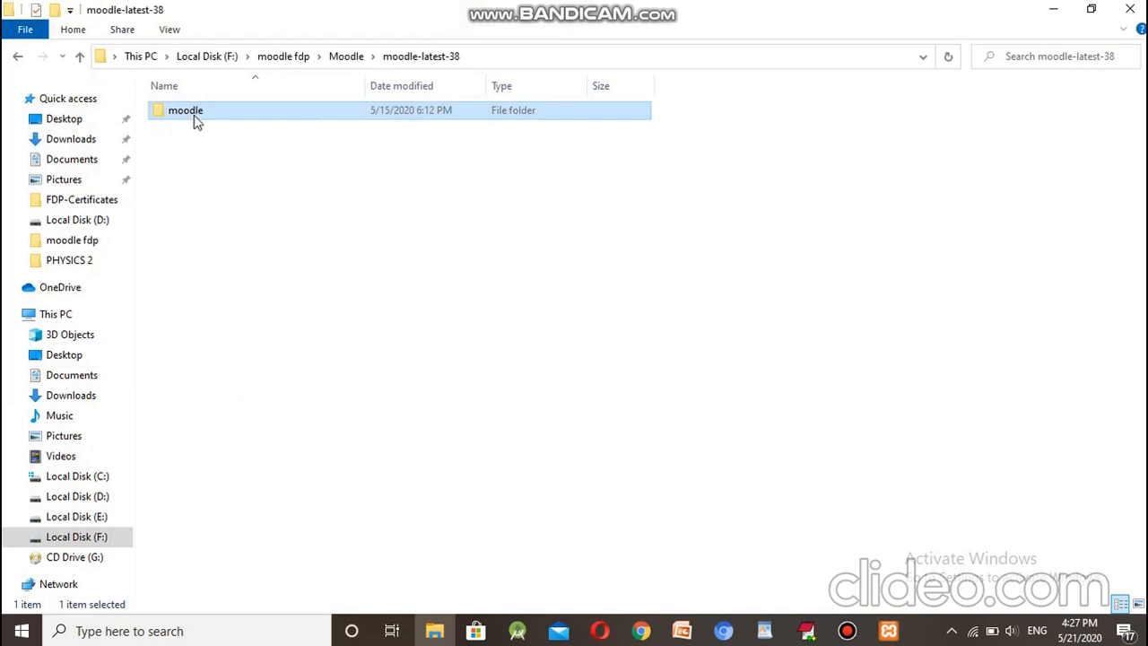
pyautogui.click(334, 61)
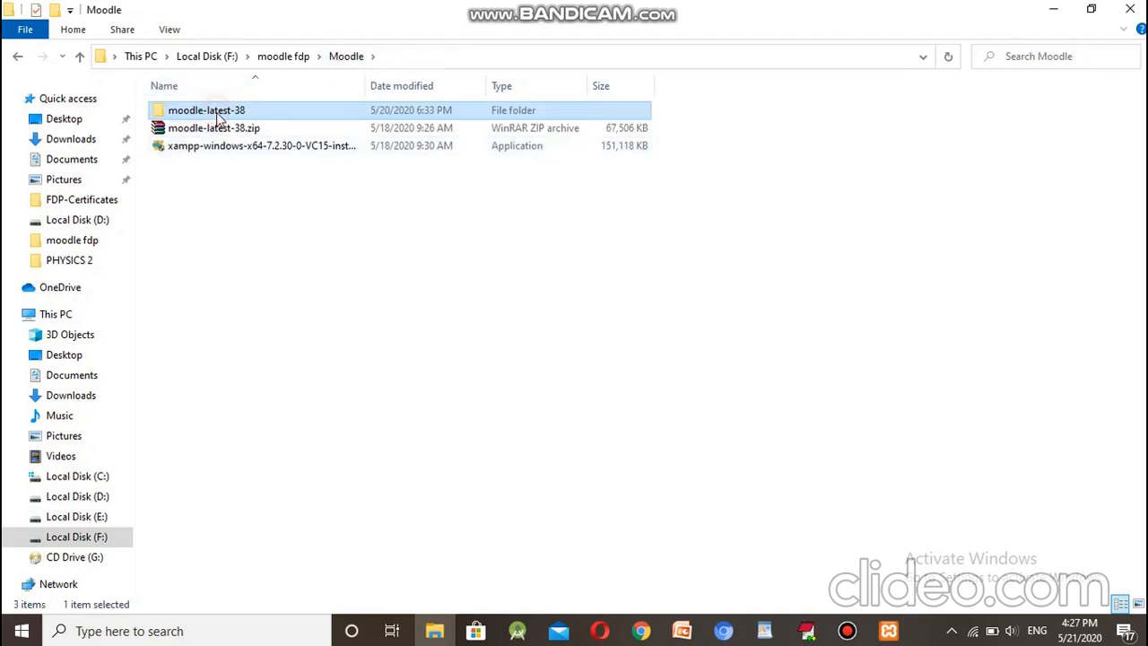
pyautogui.doubleClick(218, 118)
pyautogui.click(210, 118)
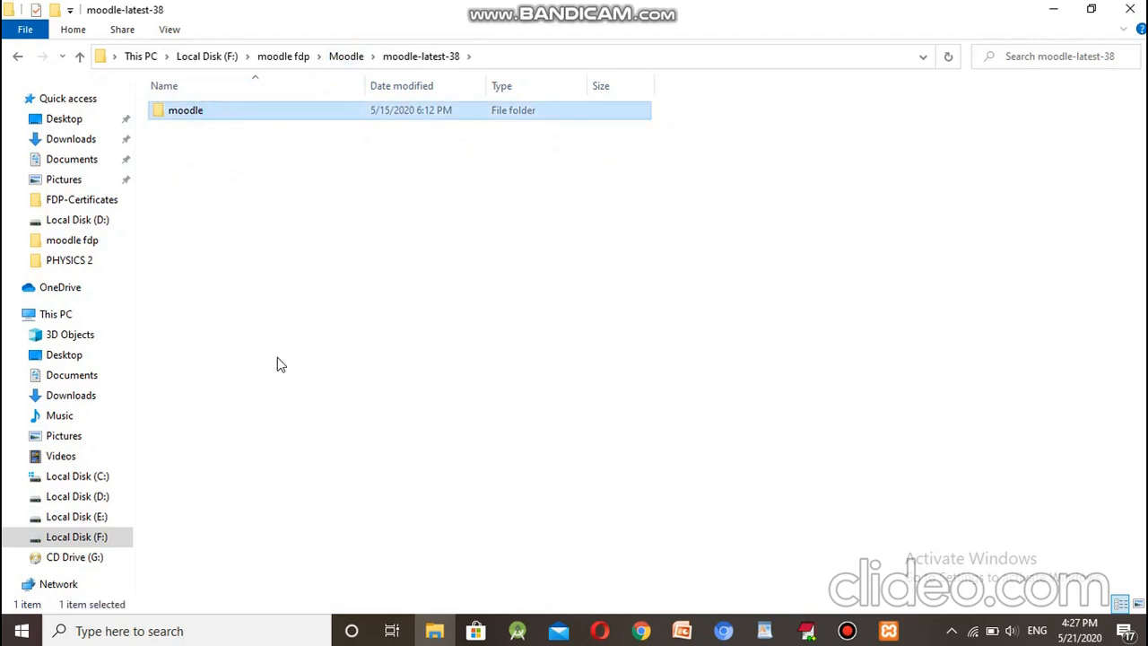
# Step: Browse Local Disk (C:) to the xampp\htdocs folder
pyautogui.click(96, 482)
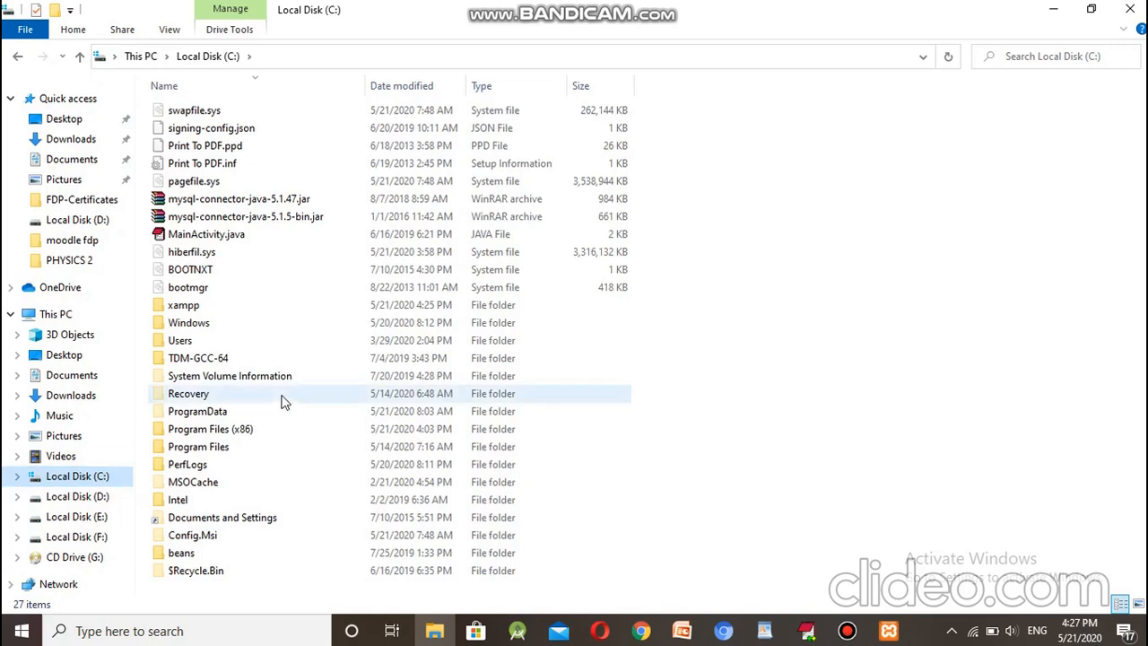
pyautogui.click(182, 553)
pyautogui.press('x')
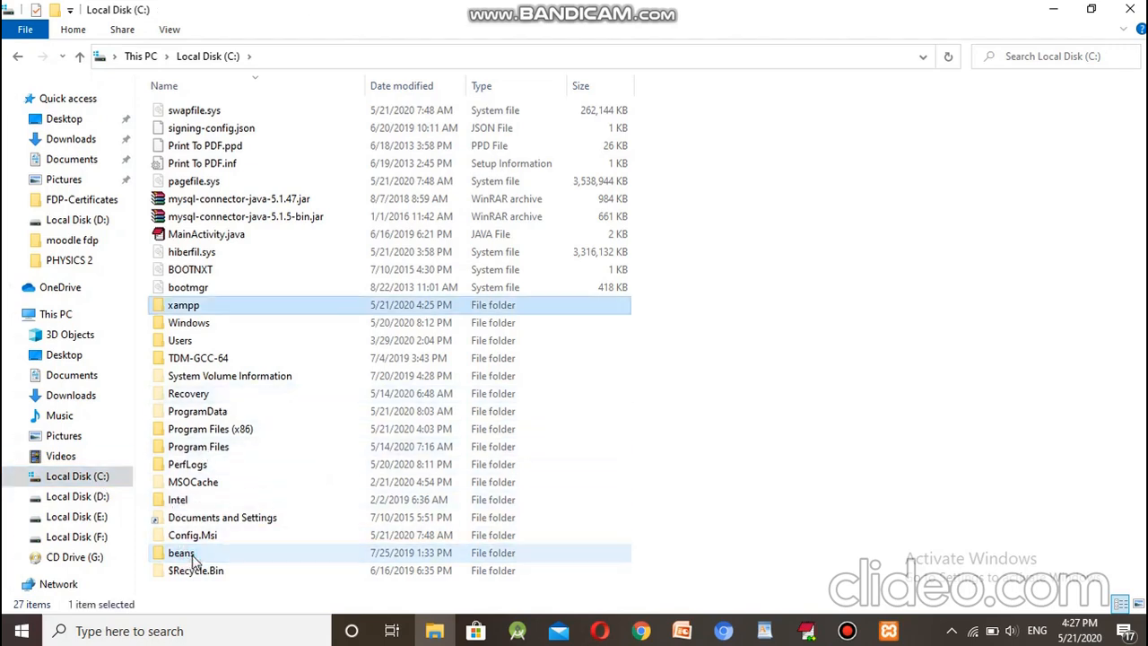
pyautogui.doubleClick(188, 306)
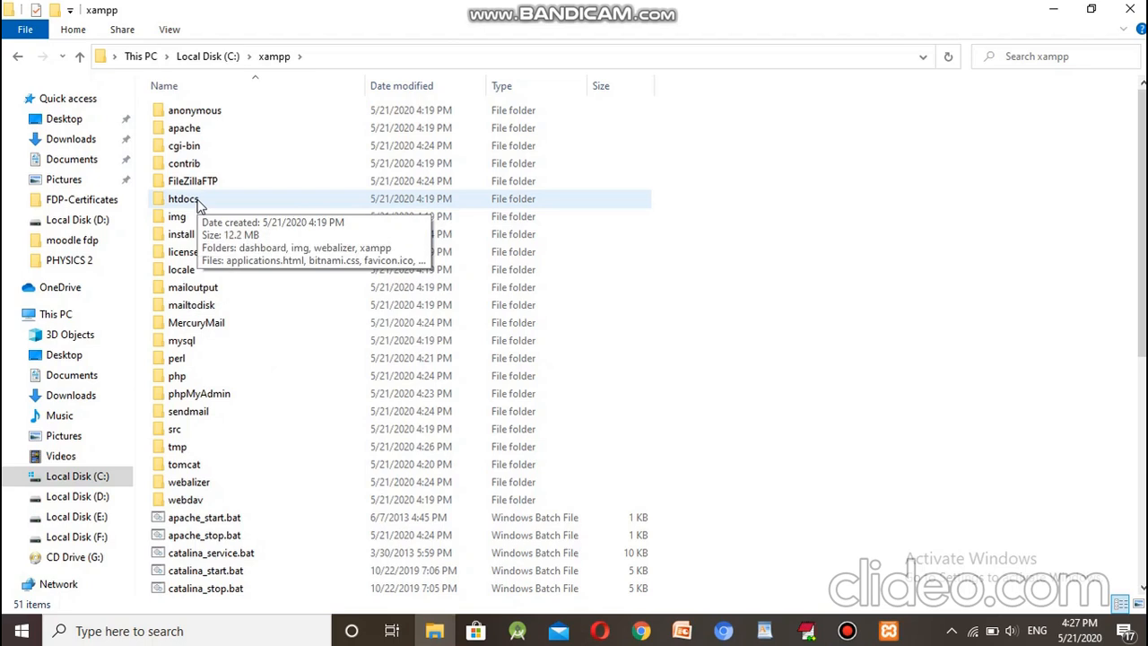
pyautogui.doubleClick(197, 200)
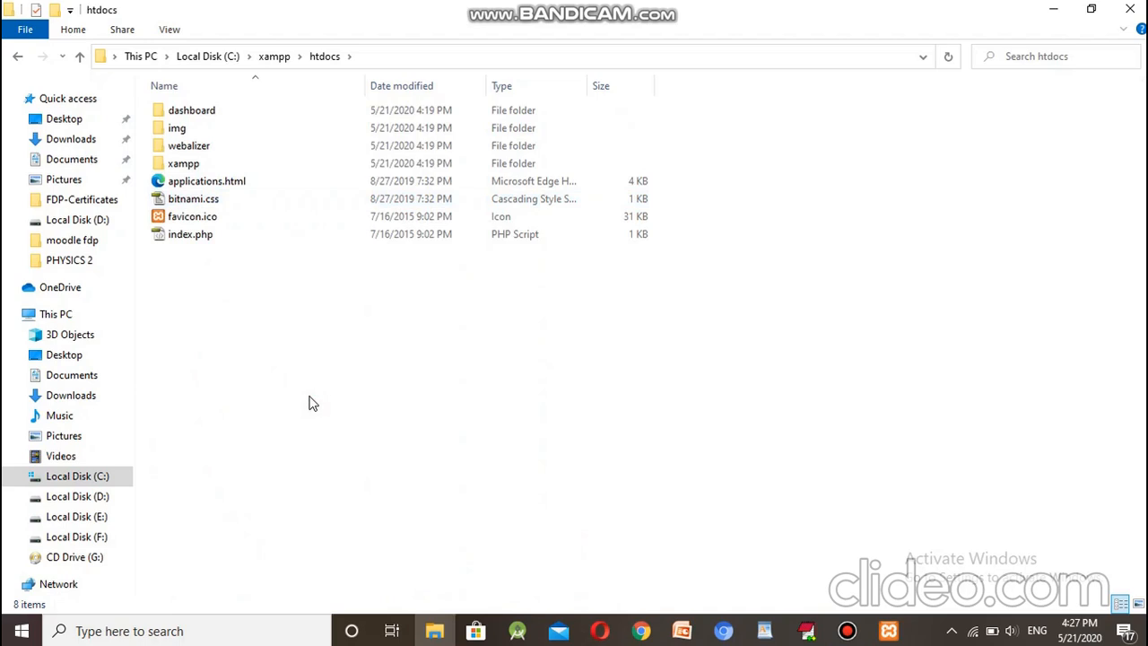
# Step: Paste the moodle folder into C:\xampp\htdocs and wait for the copy to complete
pyautogui.hotkey('ctrl', 'v')
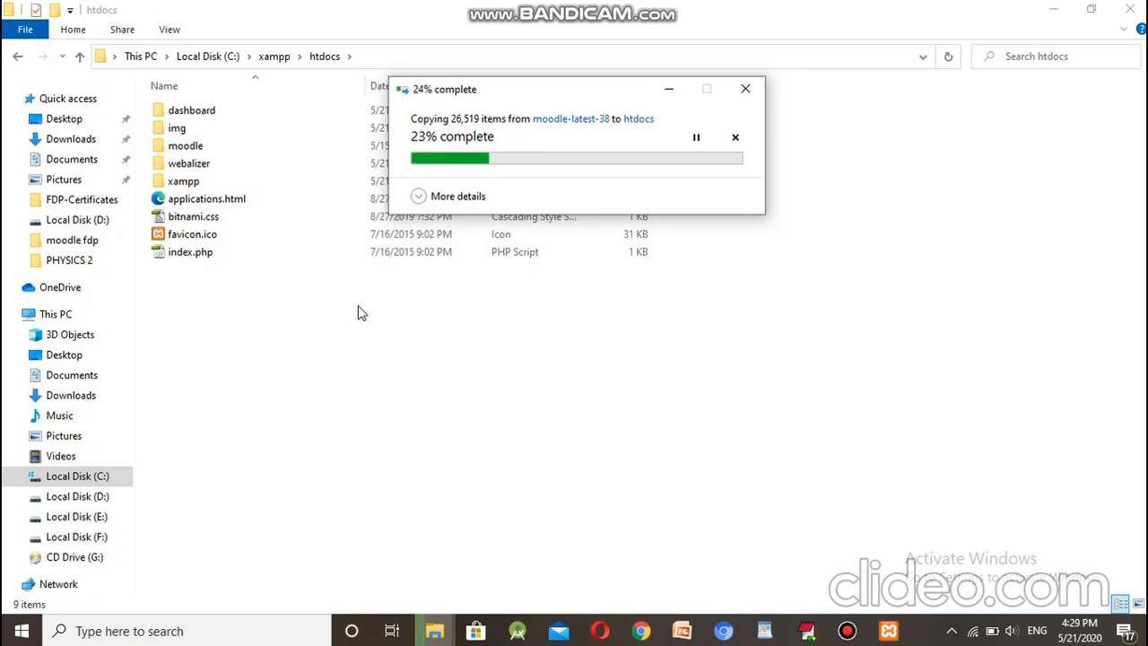
pyautogui.click(848, 632)
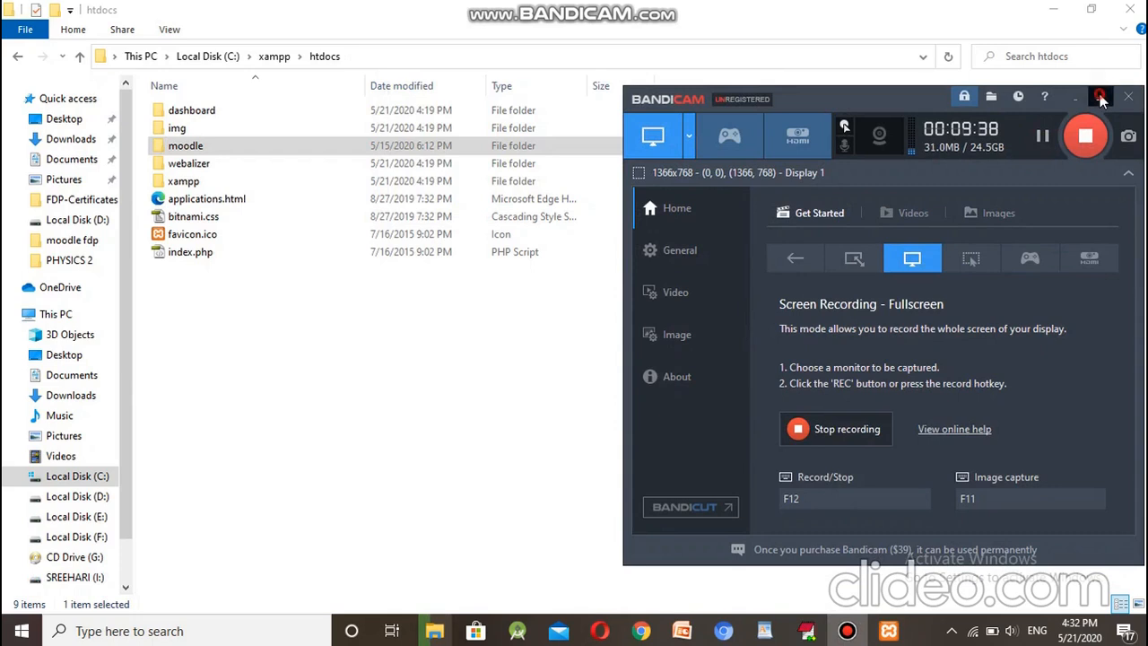
pyautogui.click(1100, 96)
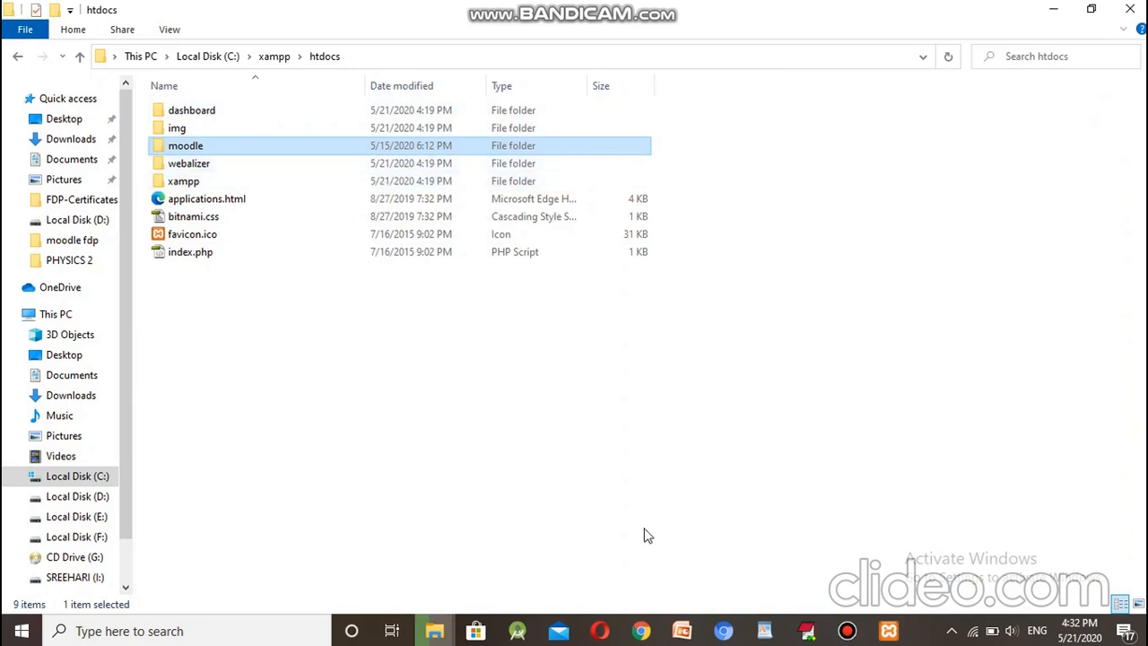
# Step: Switch back to Chrome and start entering localhost/moodle in the address bar
pyautogui.click(642, 633)
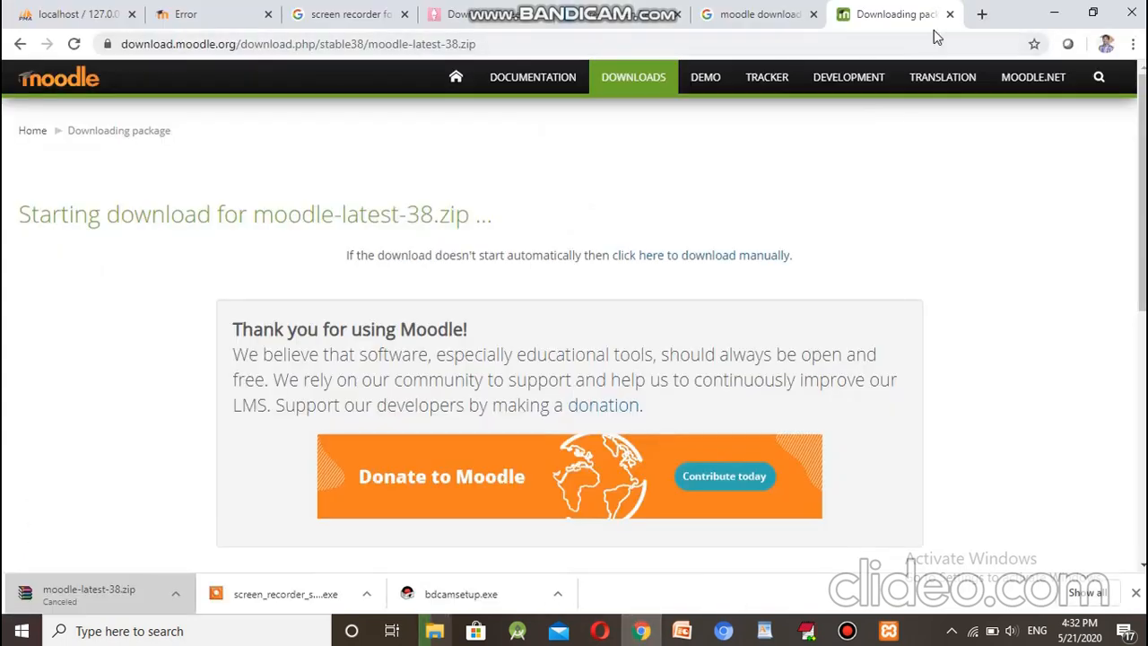
pyautogui.click(890, 48)
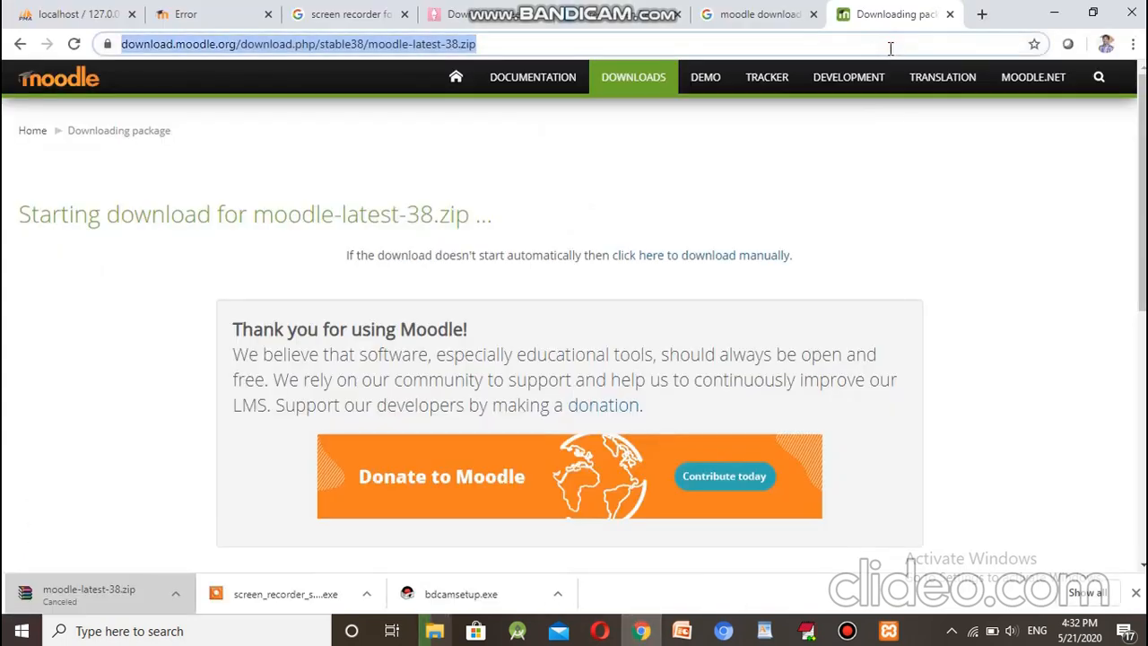
pyautogui.write('loc')
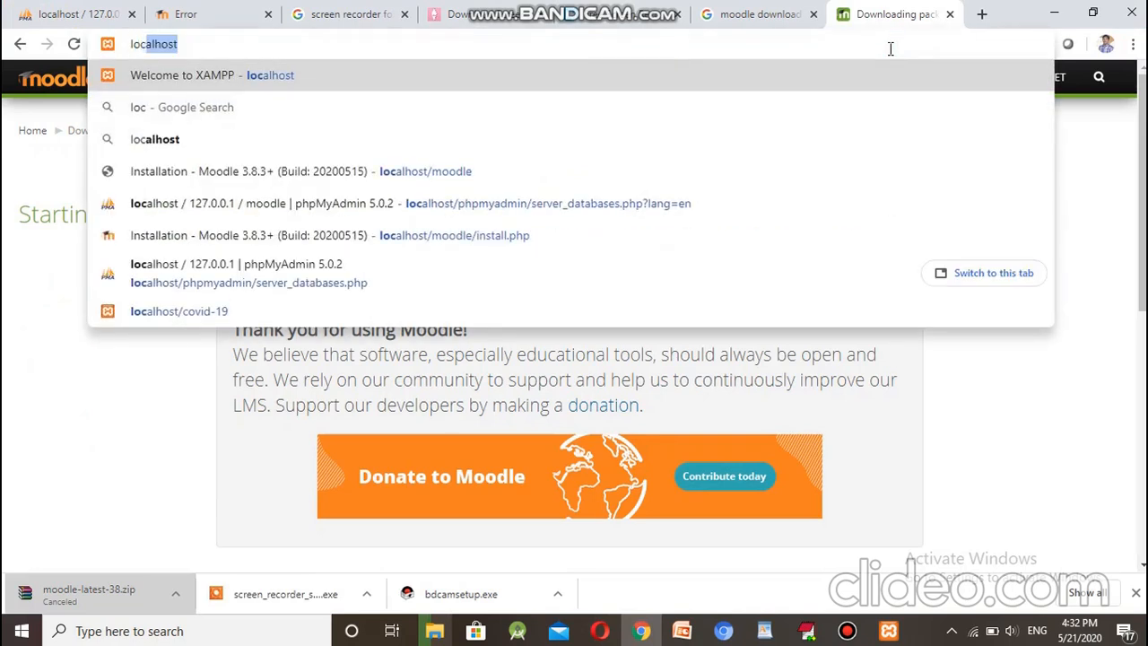
pyautogui.write('alhost')
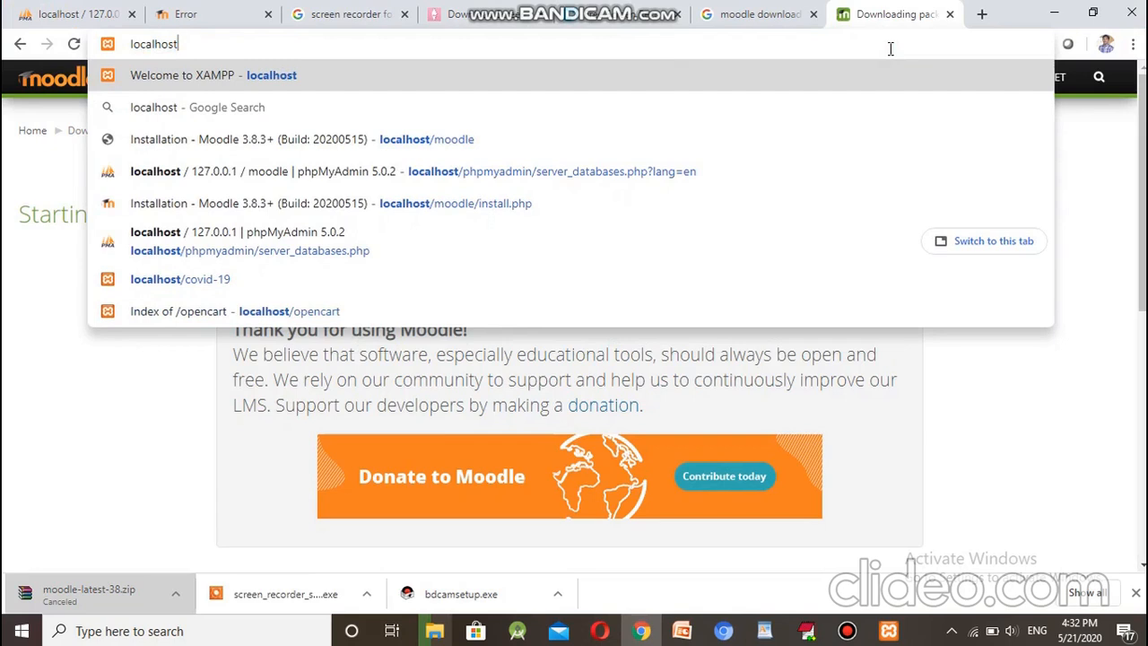
pyautogui.write('/moodle/install.php')
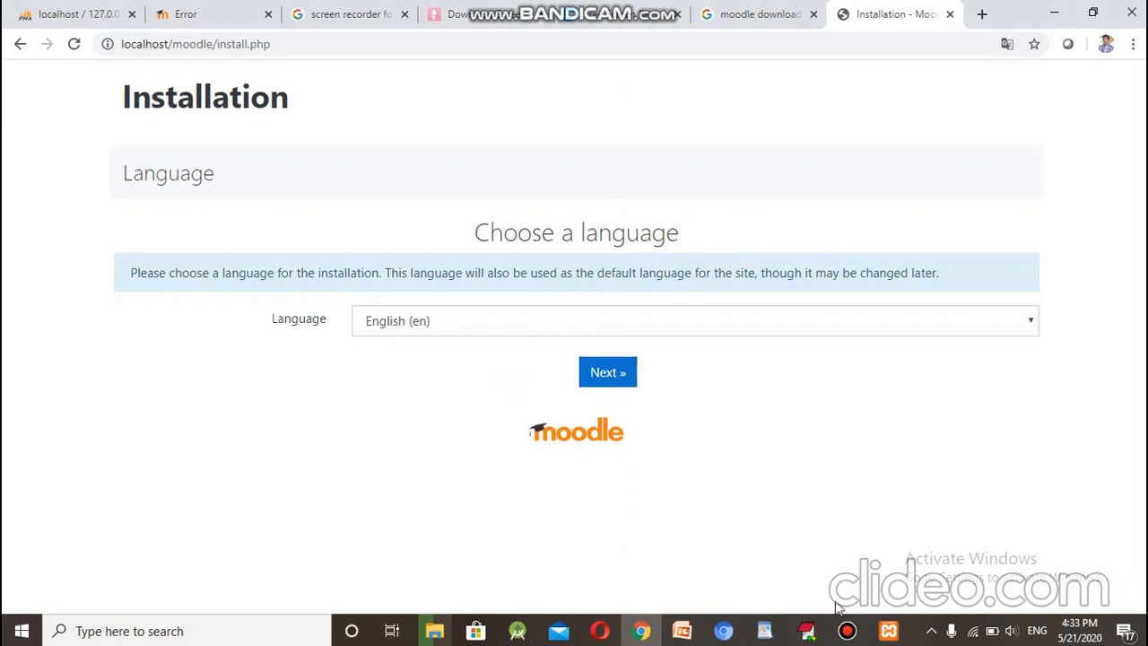
# Step: Keep English as the installer language and accept the default web address and directory paths
pyautogui.click(846, 632)
pyautogui.click(846, 631)
pyautogui.click(615, 385)
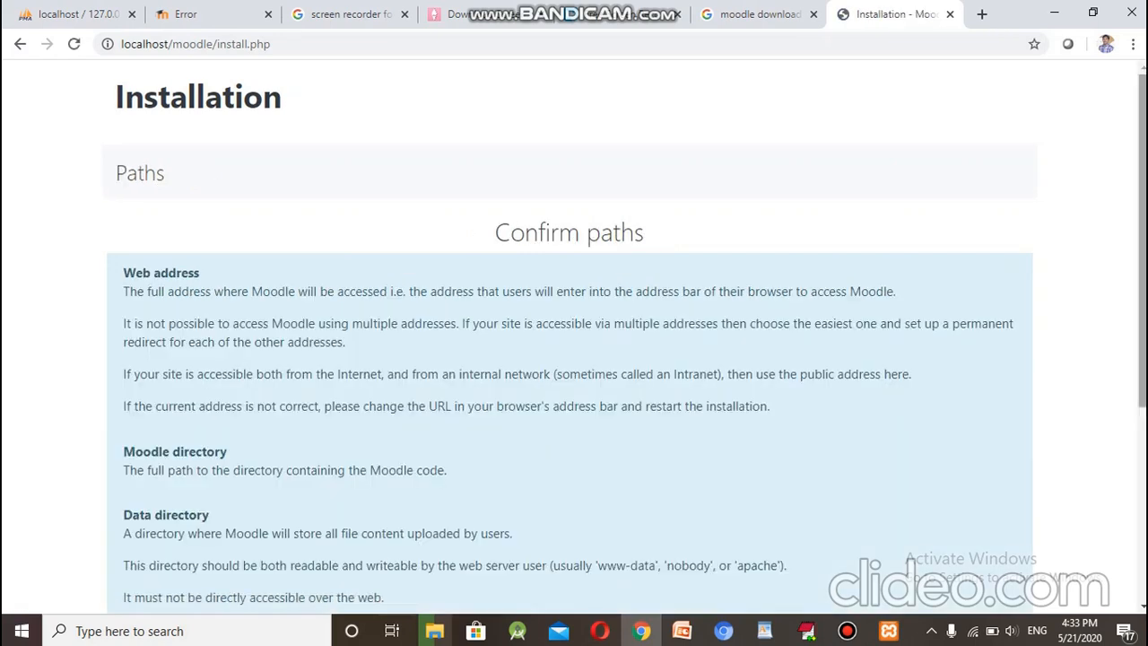
pyautogui.scroll(-4, 574, 336)
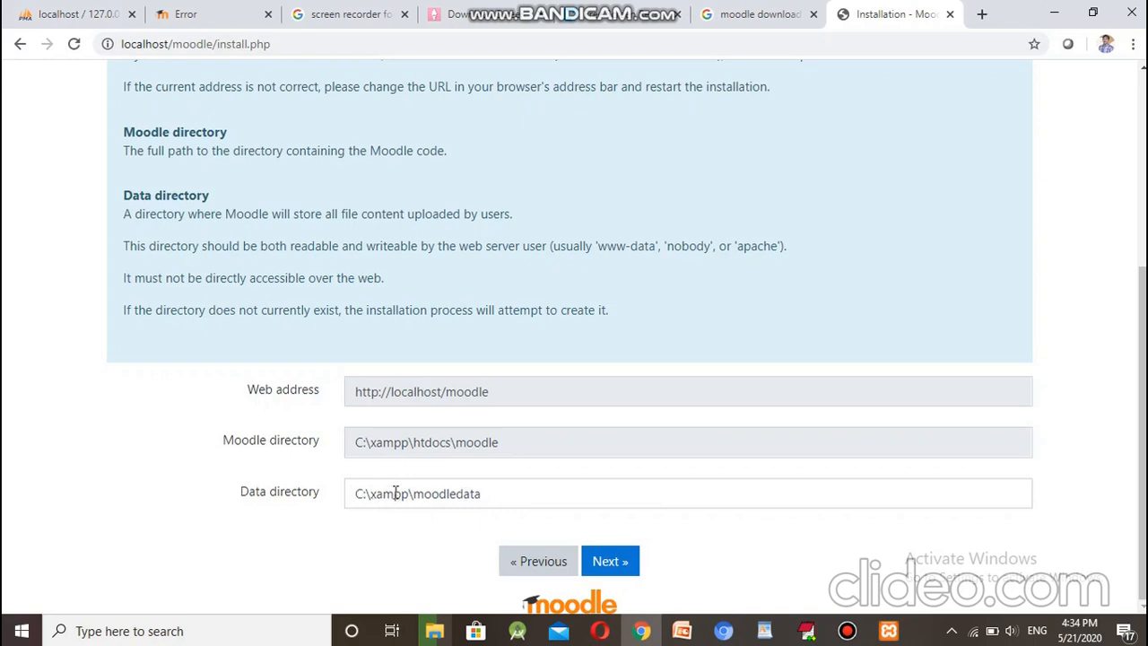
pyautogui.click(618, 563)
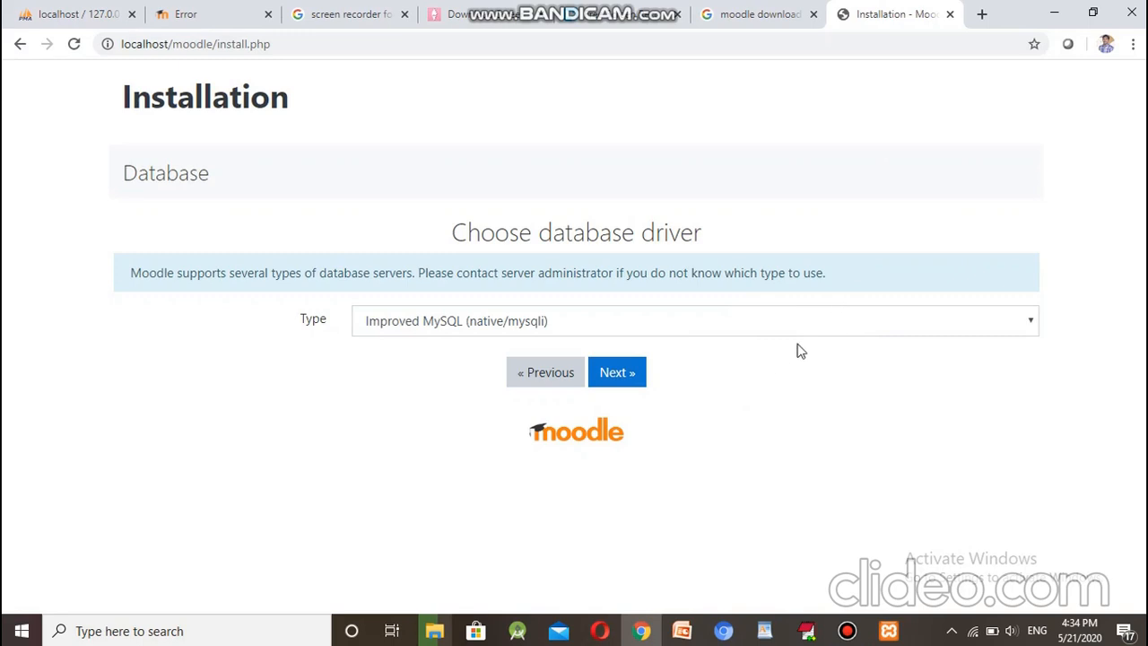
# Step: Confirm in phpMyAdmin that the database server type is MariaDB
pyautogui.click(826, 329)
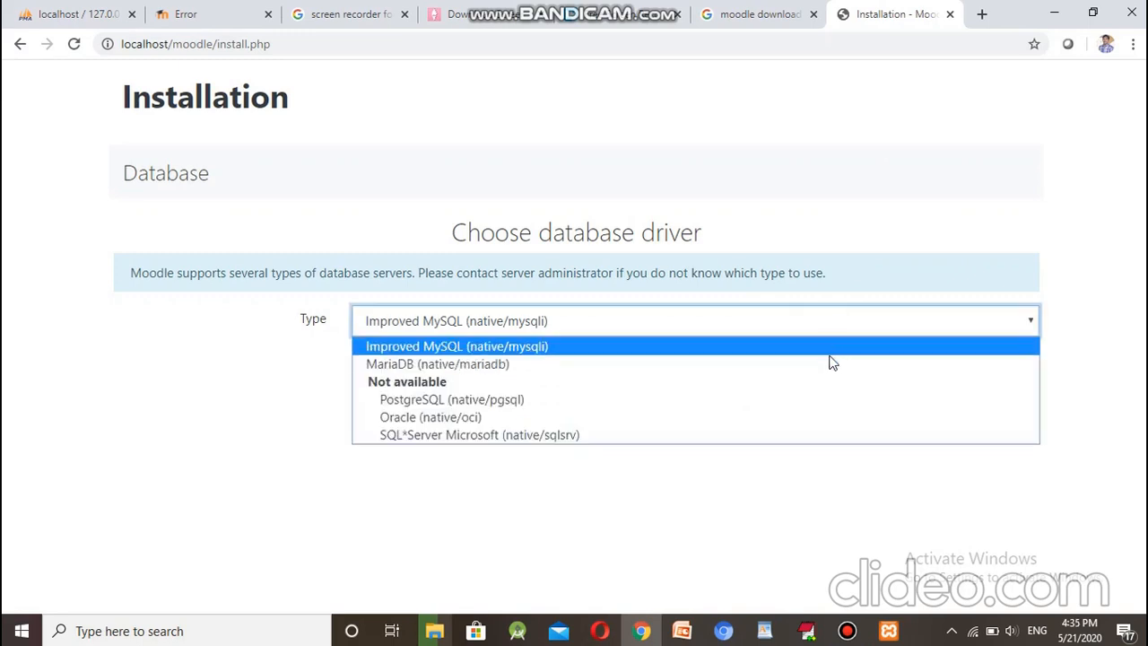
pyautogui.click(823, 495)
pyautogui.click(889, 632)
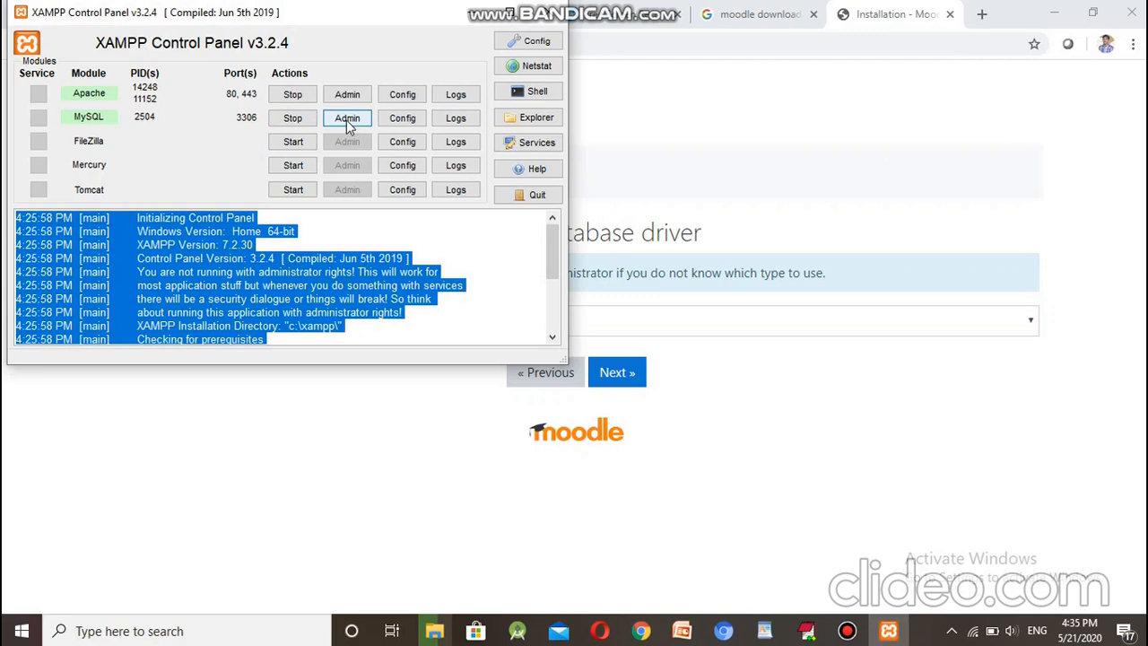
pyautogui.click(352, 121)
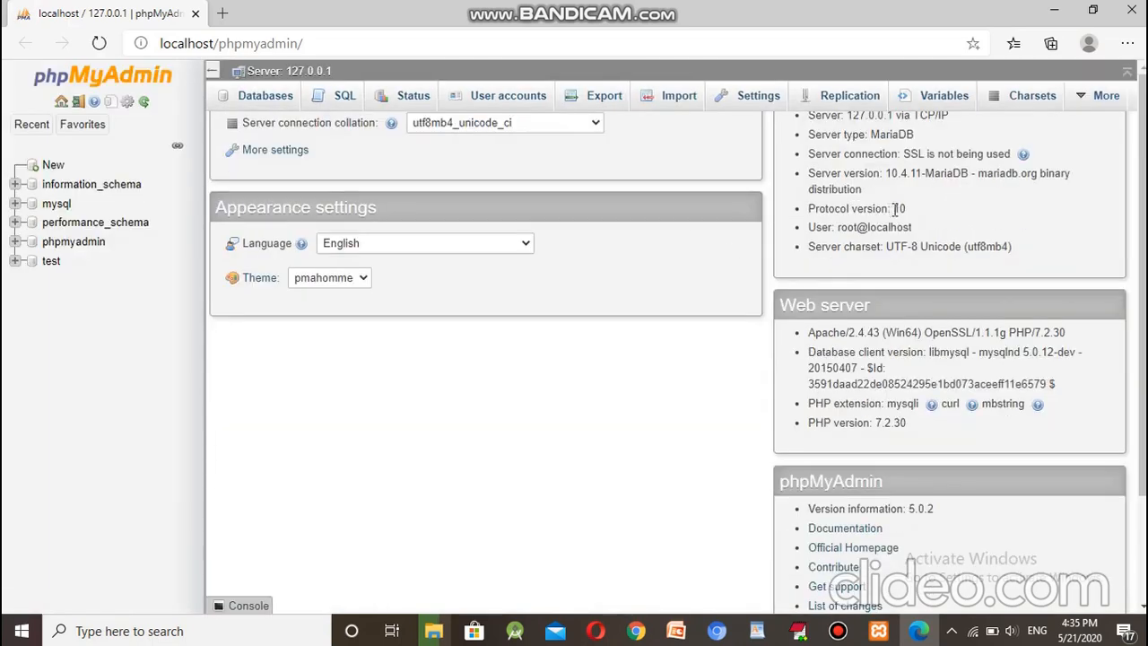
pyautogui.moveTo(870, 184); pyautogui.dragTo(916, 190)
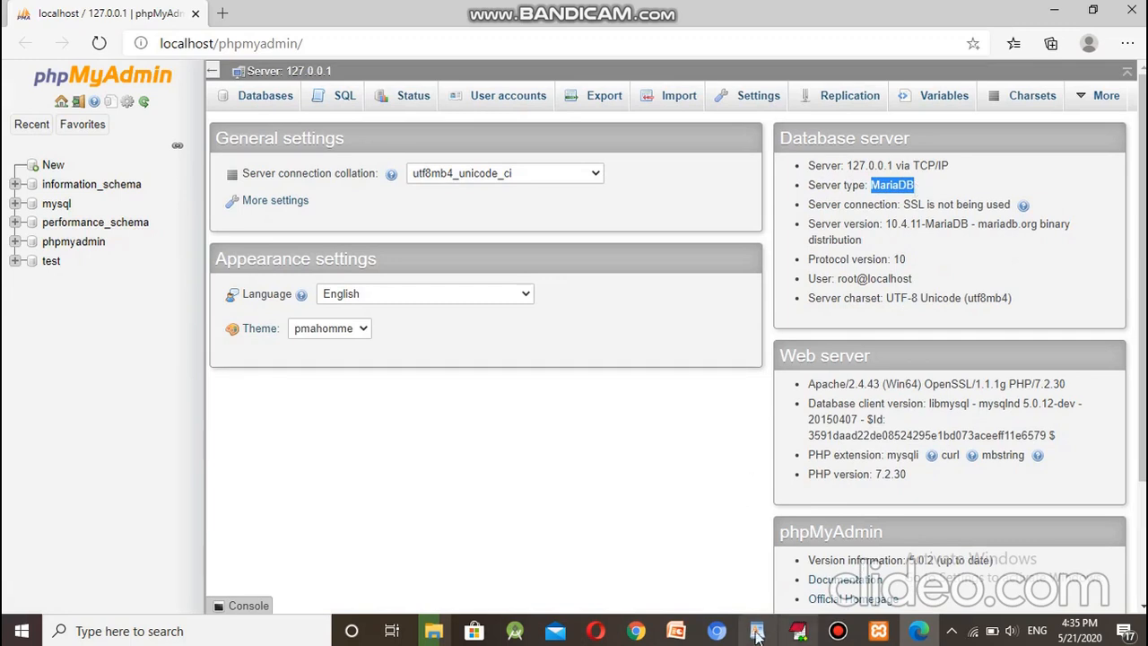
pyautogui.click(635, 631)
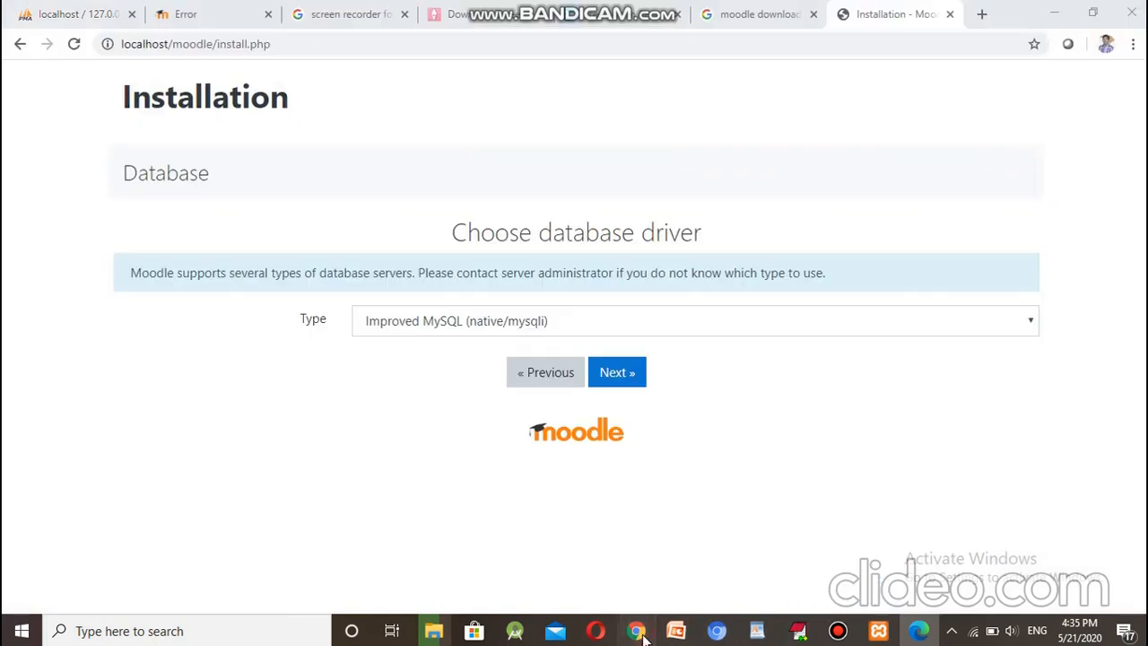
# Step: Select the MariaDB (native/mariadb) driver and continue to the Database settings page
pyautogui.click(825, 328)
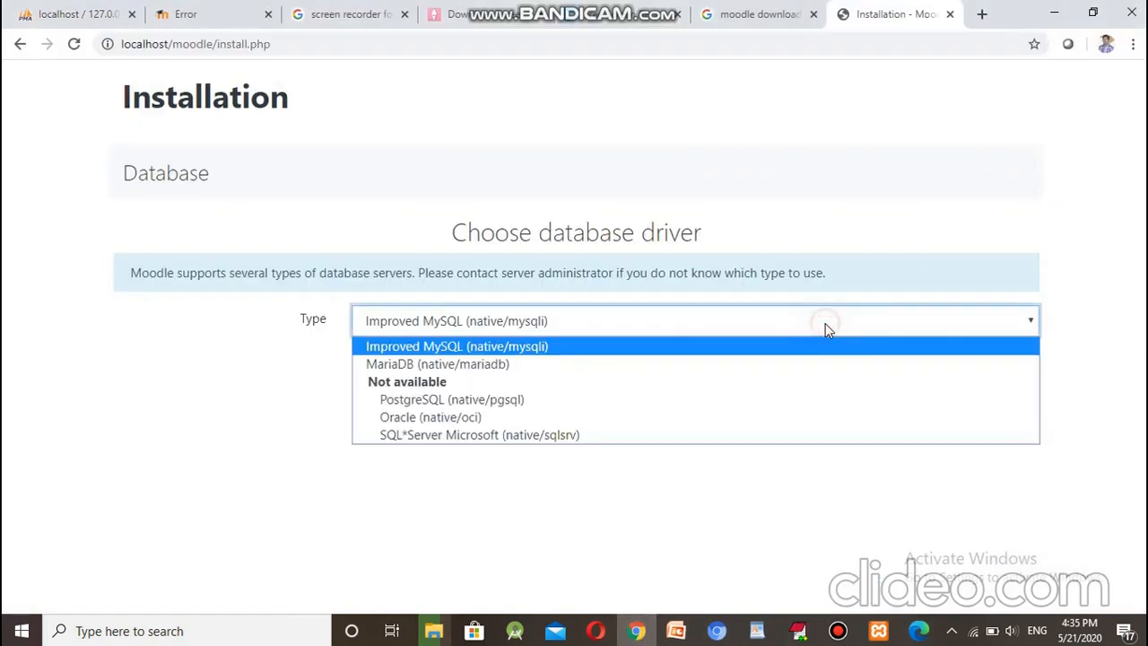
pyautogui.click(581, 367)
pyautogui.click(630, 372)
pyautogui.click(878, 631)
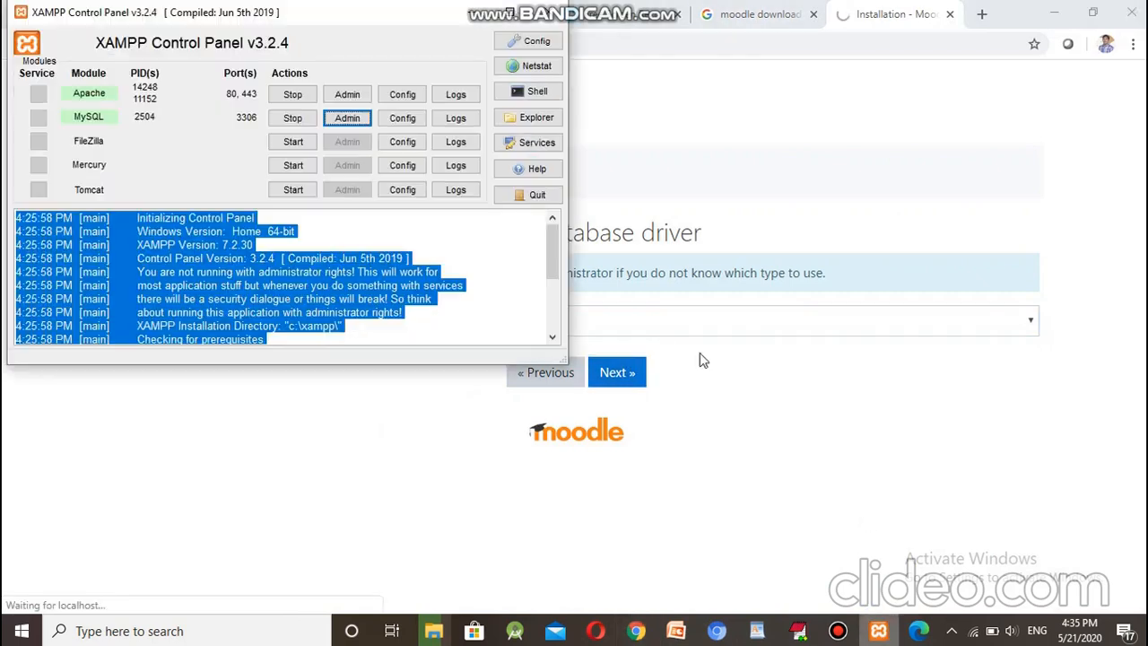
pyautogui.click(879, 631)
pyautogui.click(917, 632)
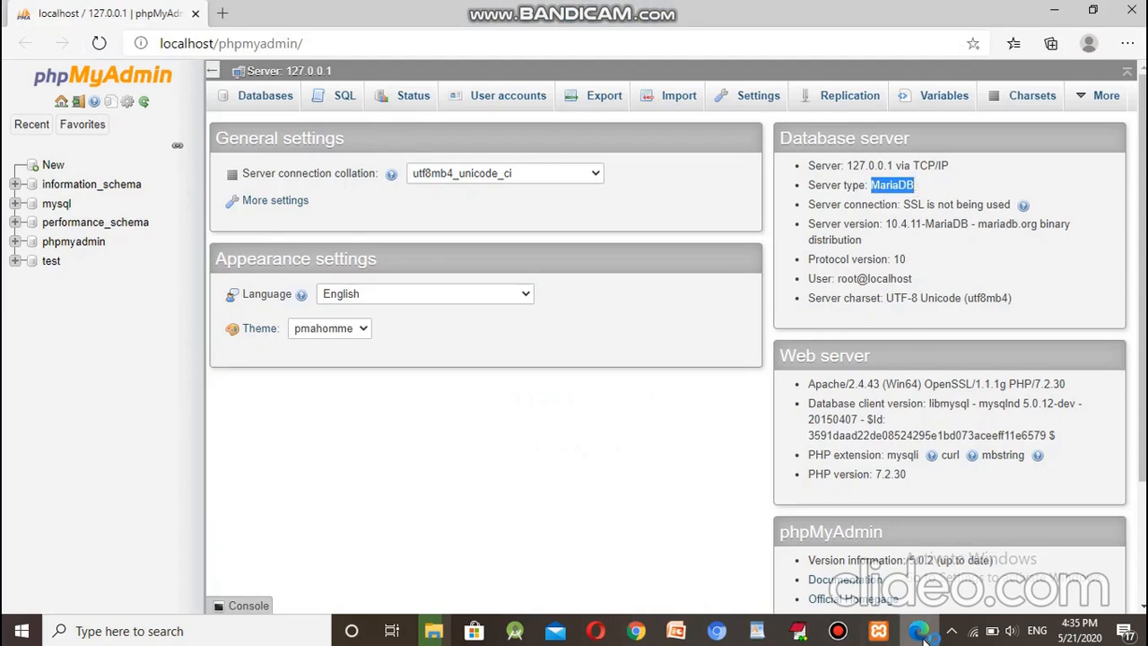
pyautogui.moveTo(923, 633)
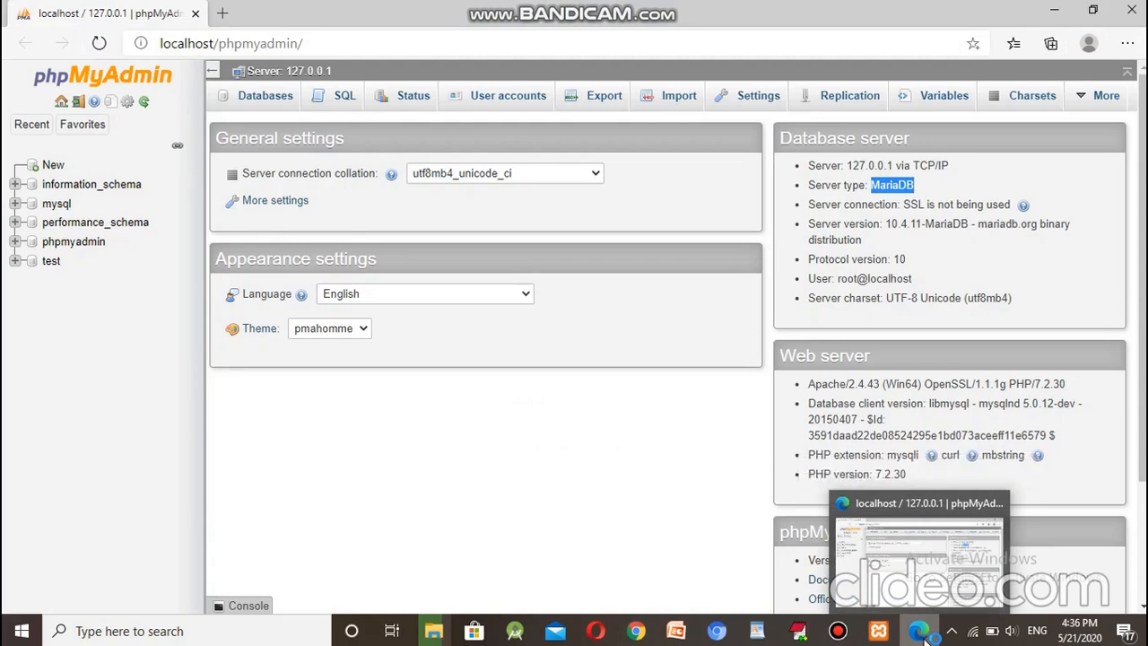
pyautogui.click(920, 632)
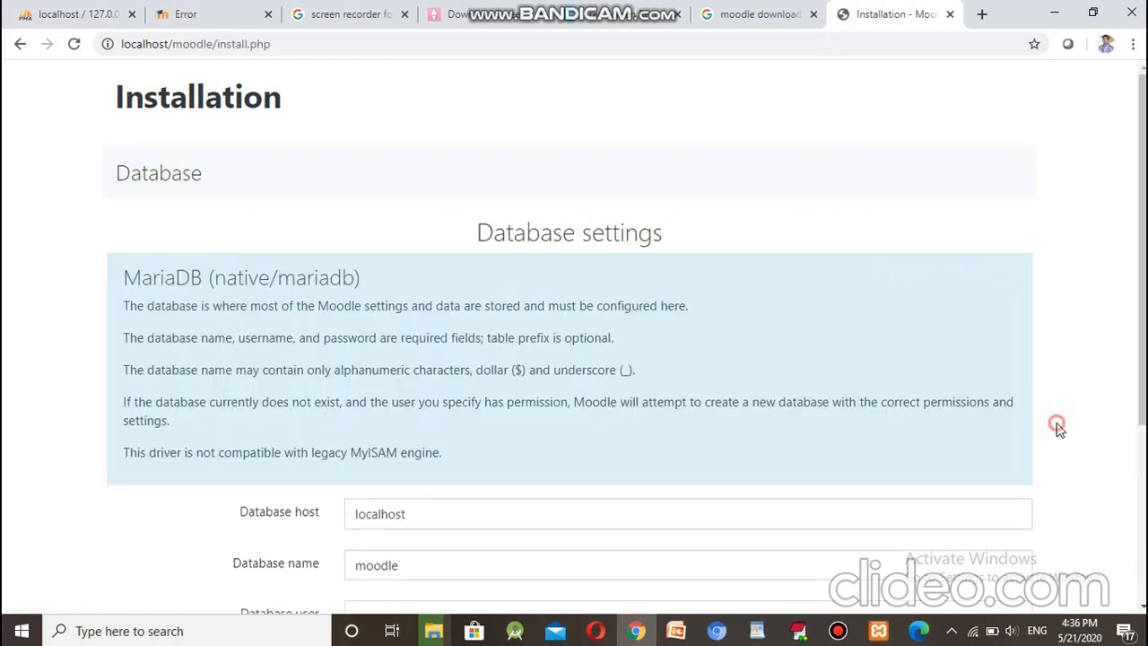
pyautogui.scroll(-2, 1062, 428)
pyautogui.scroll(-2, 1058, 430)
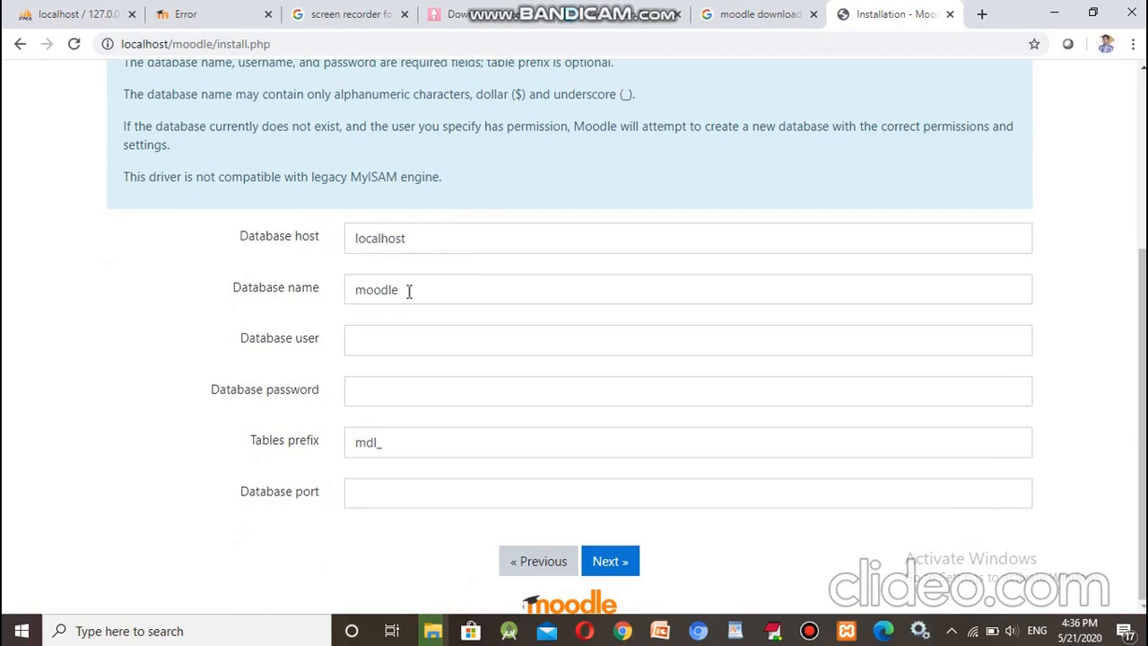
# Step: Enter database user root and port 3306 with an empty password, then submit the settings
pyautogui.click(401, 346)
pyautogui.click(390, 380)
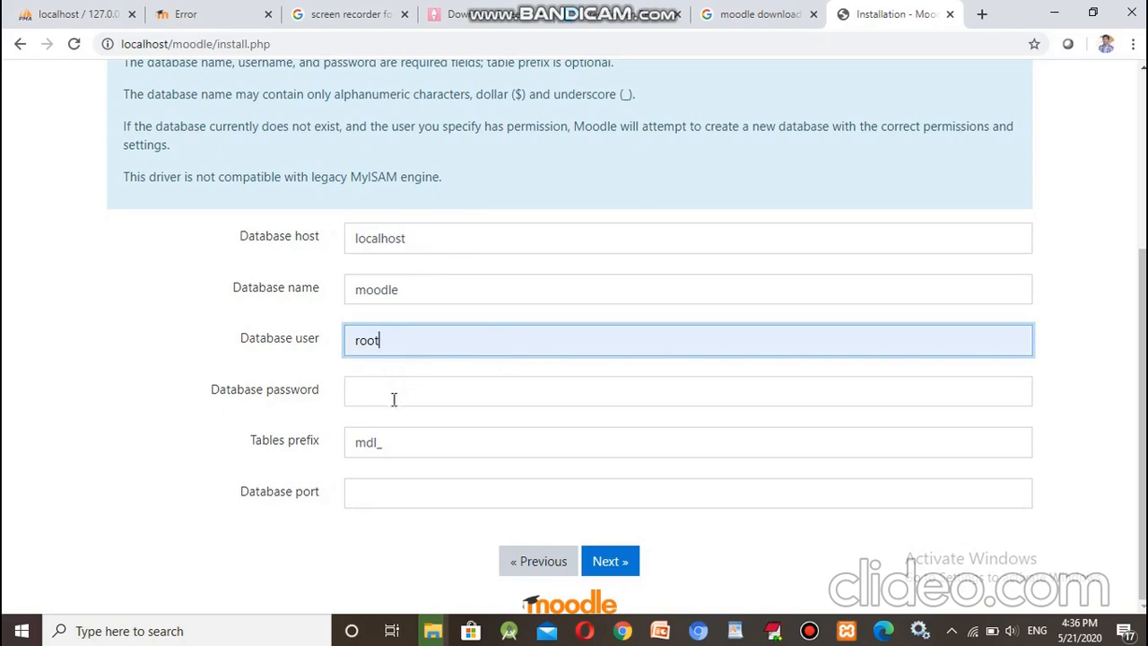
pyautogui.click(388, 493)
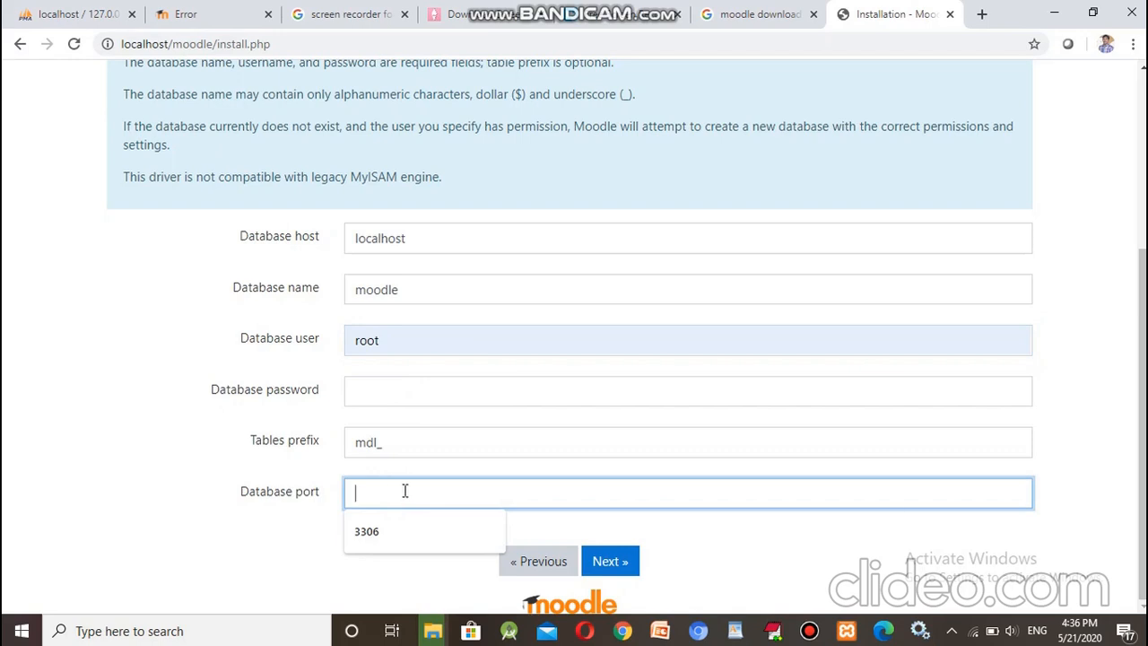
pyautogui.click(848, 633)
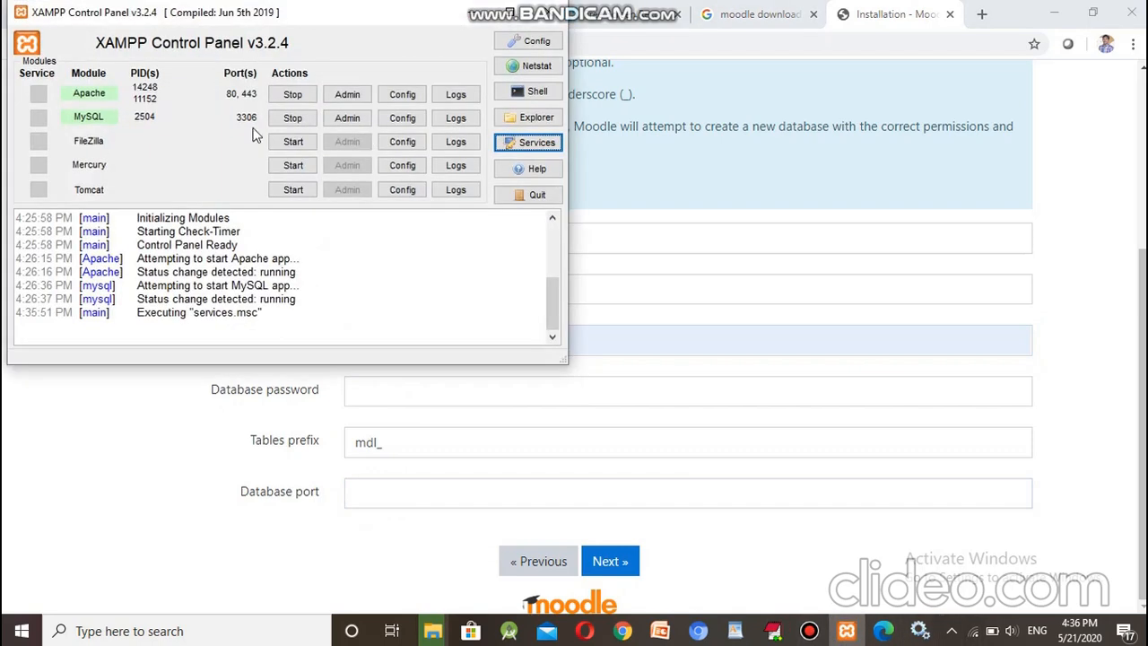
pyautogui.click(439, 495)
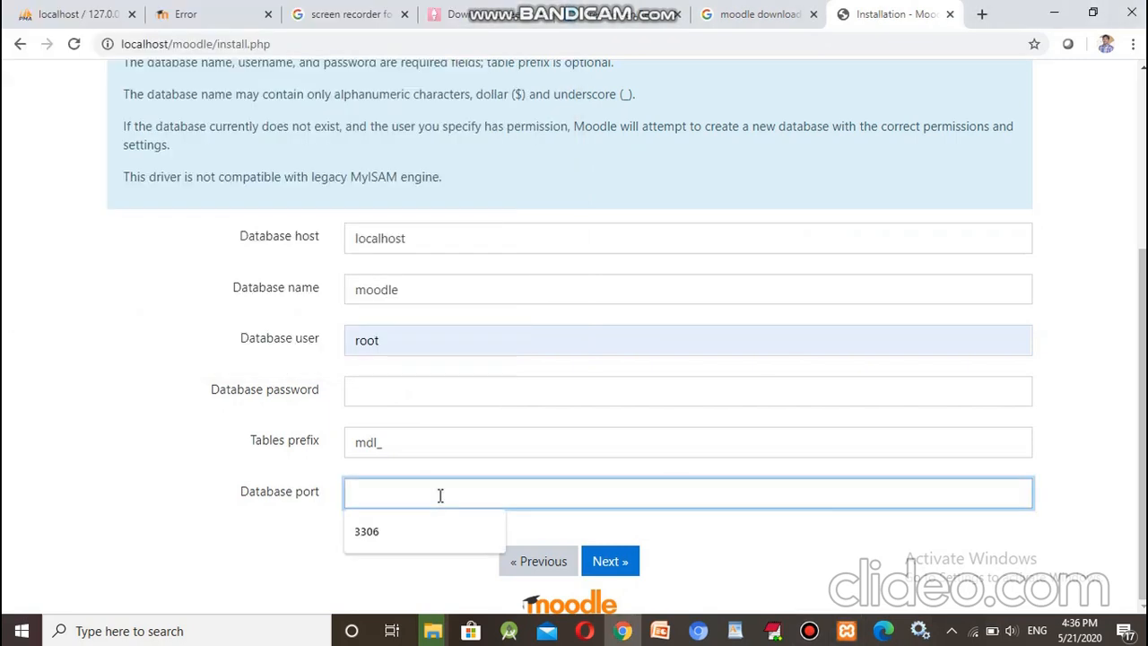
pyautogui.write('3306')
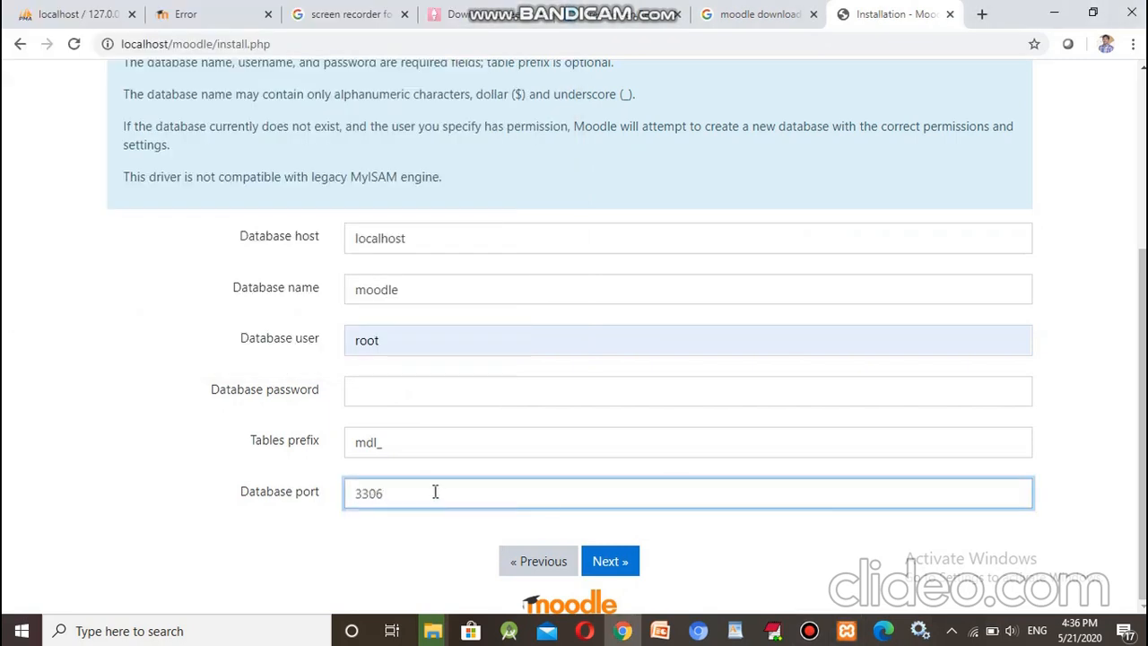
pyautogui.click(616, 563)
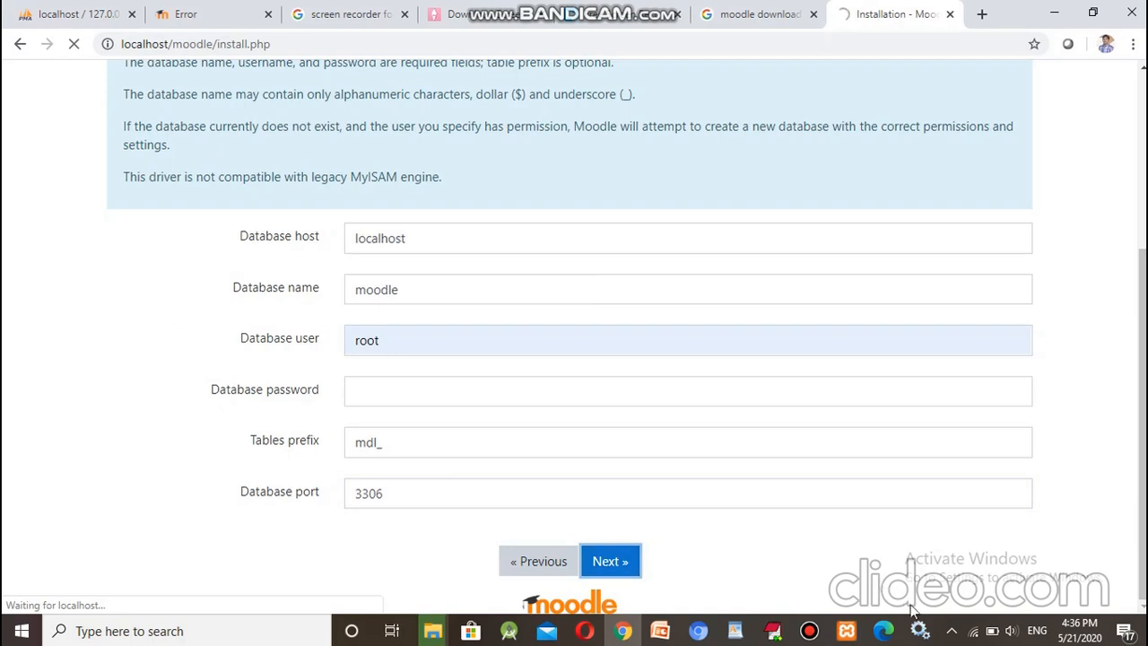
pyautogui.moveTo(921, 631)
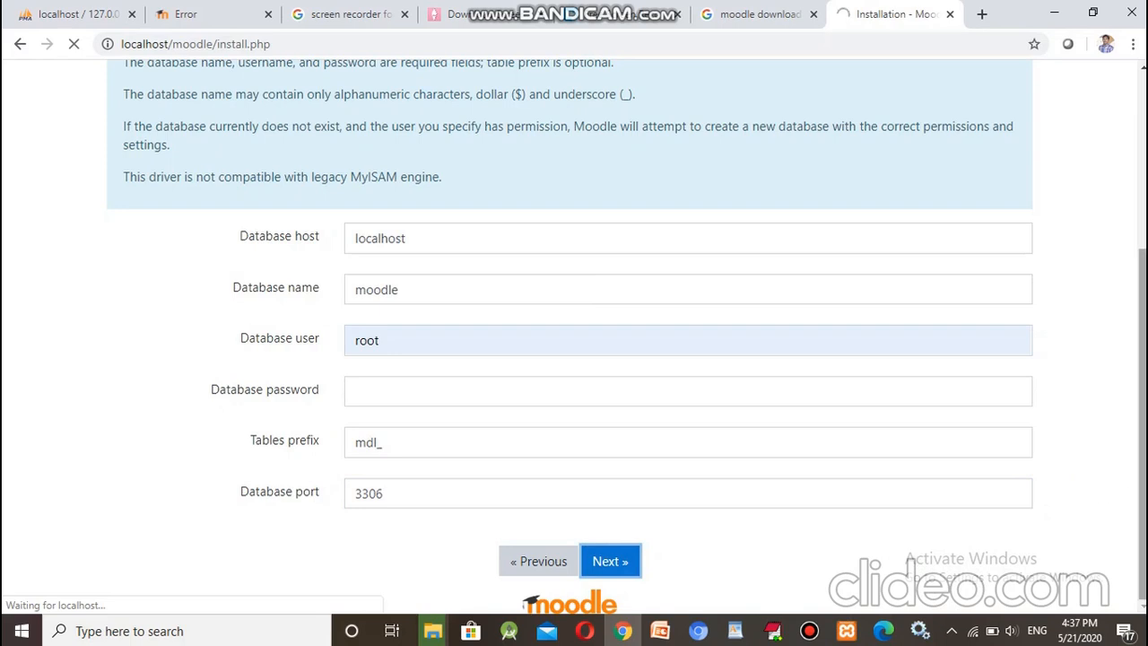
pyautogui.scroll(1, 626, 338)
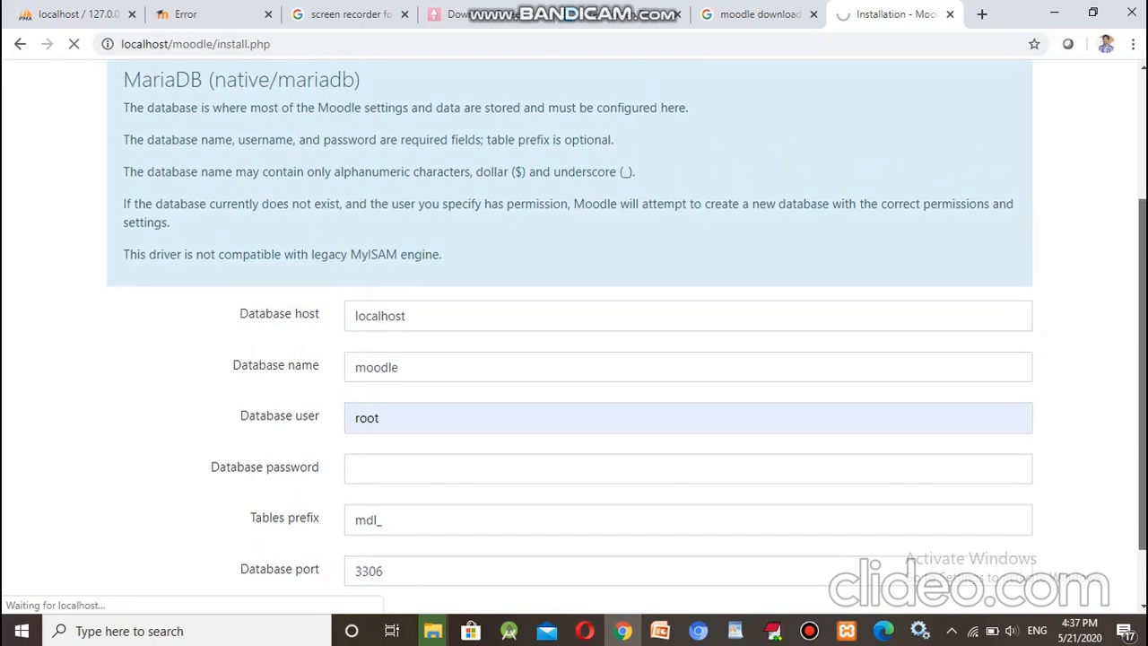
pyautogui.scroll(-1, 842, 538)
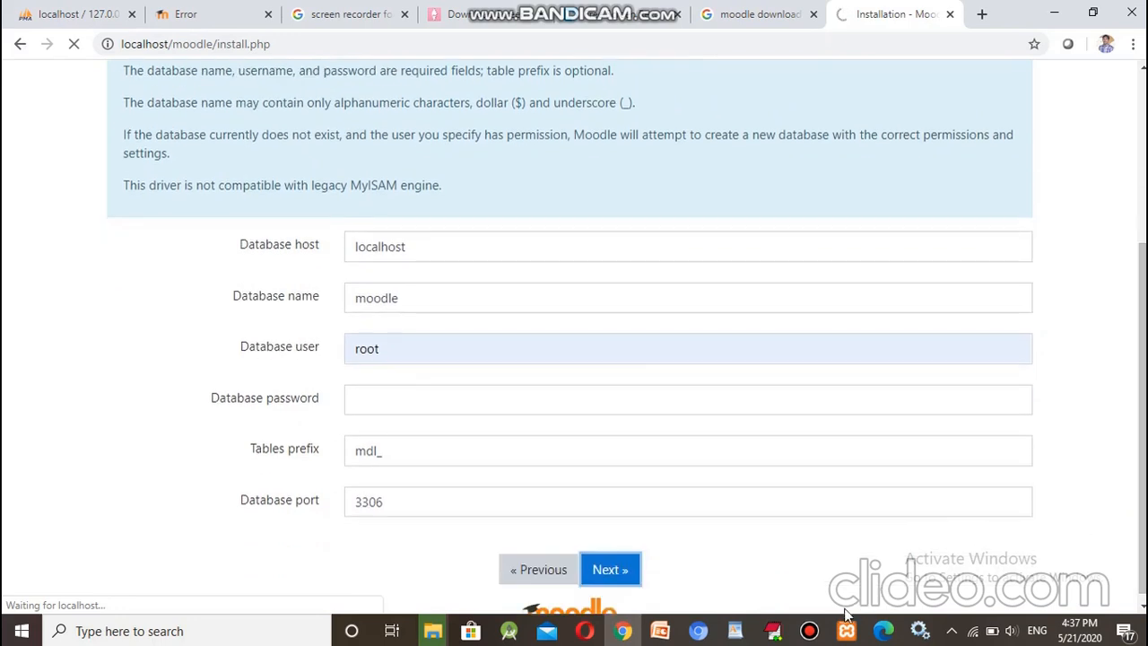
pyautogui.moveTo(818, 632)
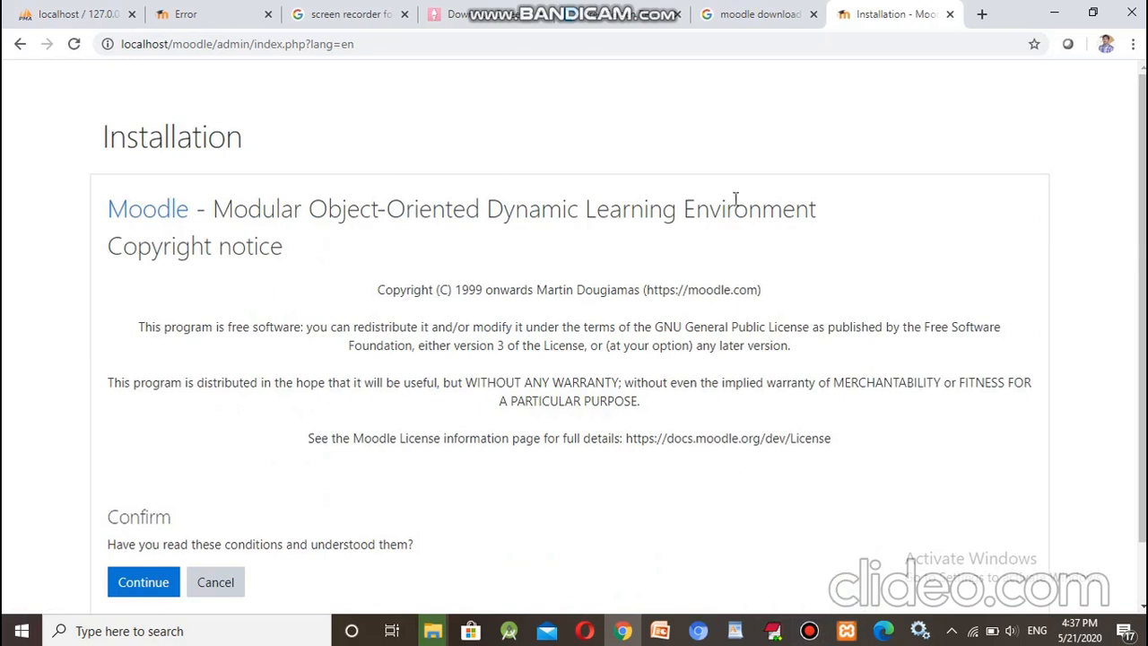
# Step: Accept the Moodle licence and locate the missing intl extension in the server checks
pyautogui.click(143, 583)
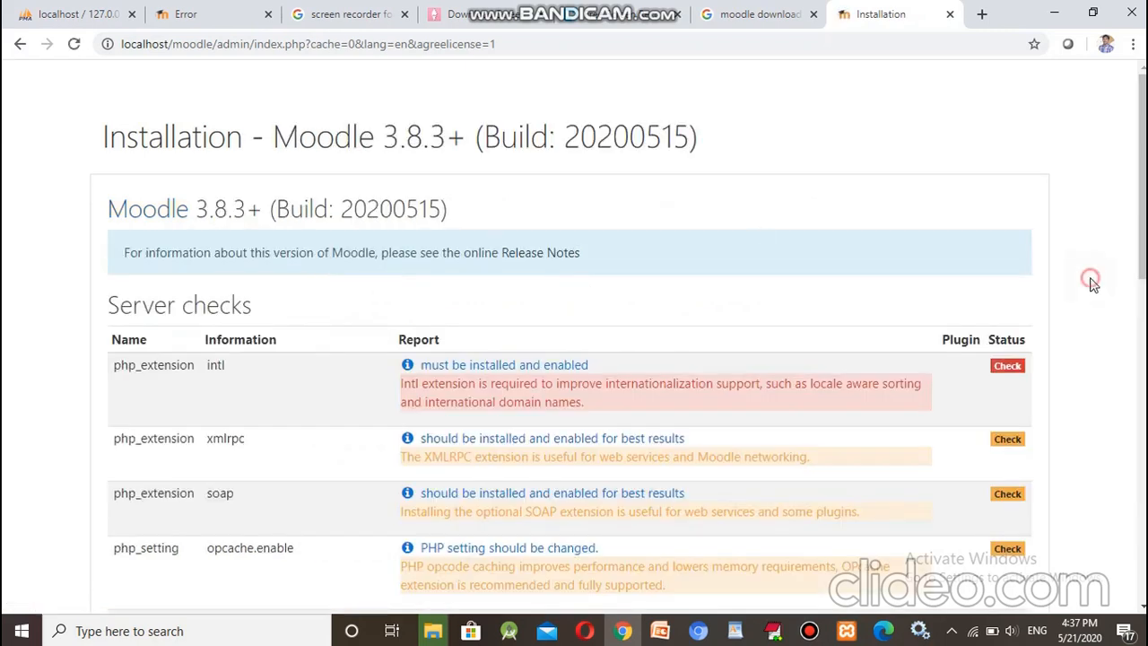
pyautogui.scroll(-1, 1094, 285)
pyautogui.scroll(-2, 1093, 285)
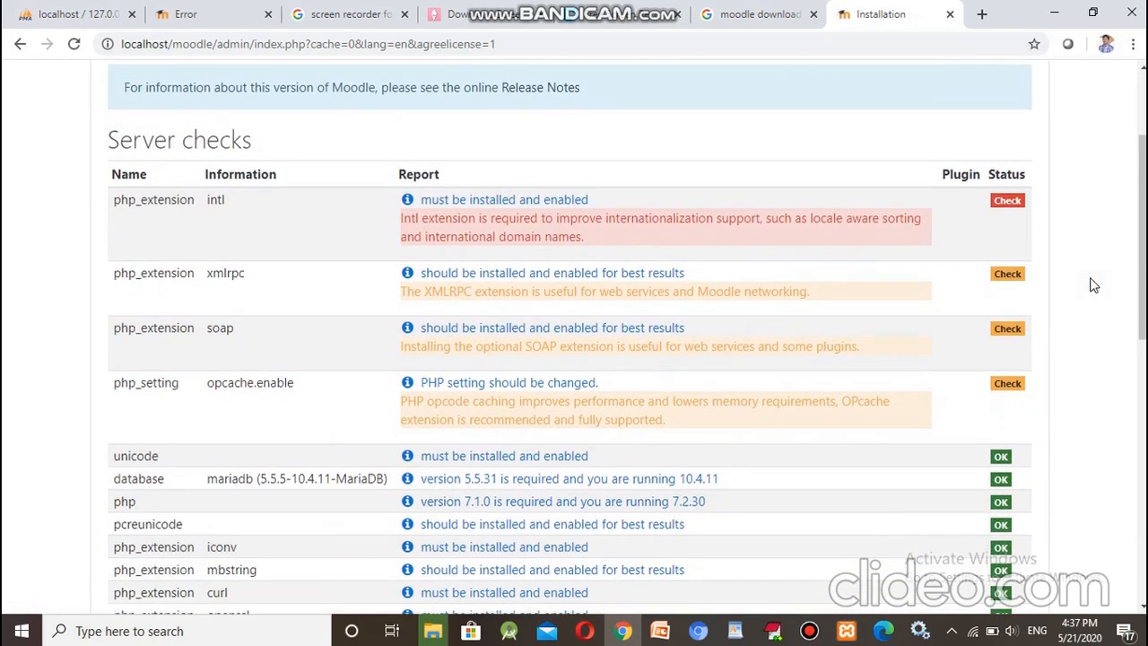
pyautogui.scroll(-1, 1093, 285)
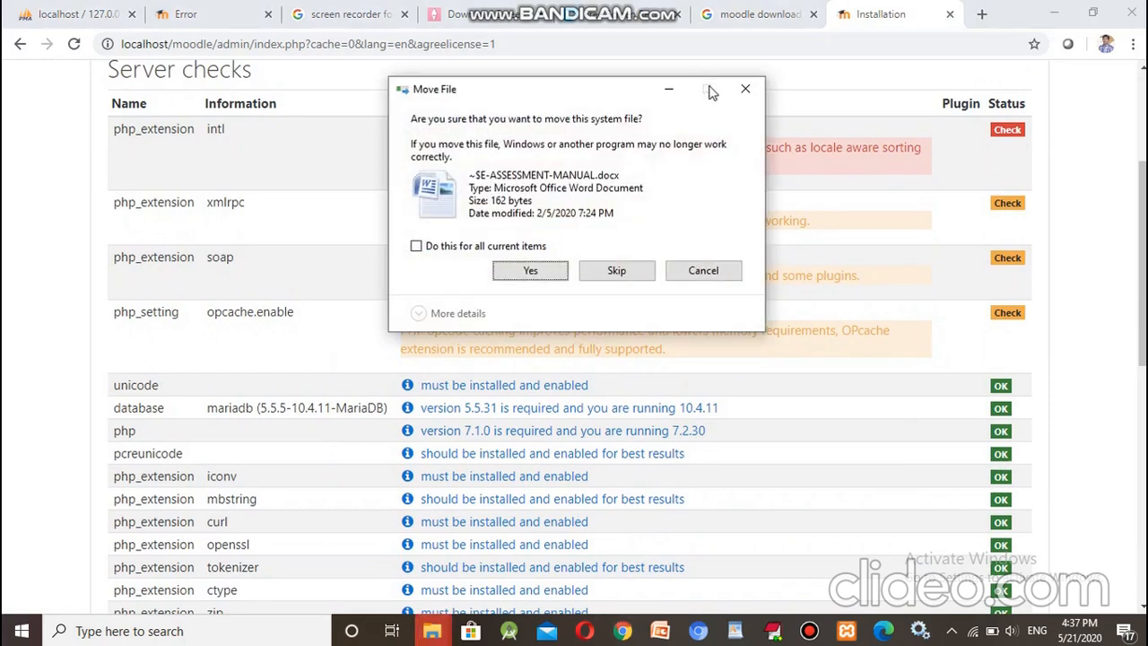
pyautogui.click(668, 90)
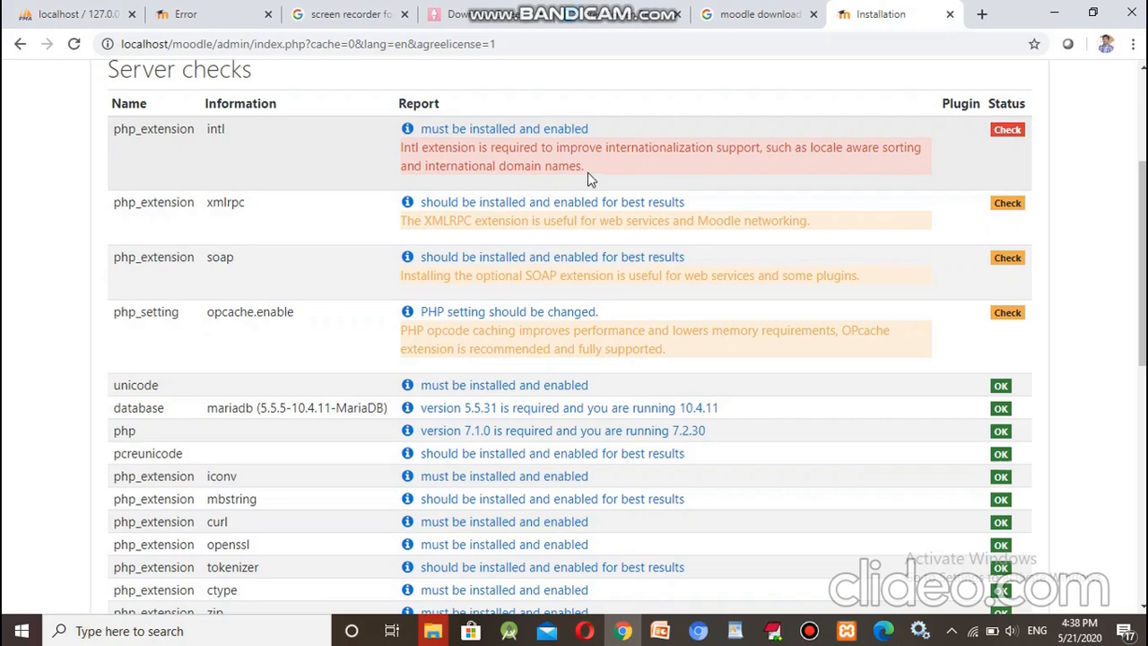
pyautogui.moveTo(400, 153); pyautogui.dragTo(477, 150)
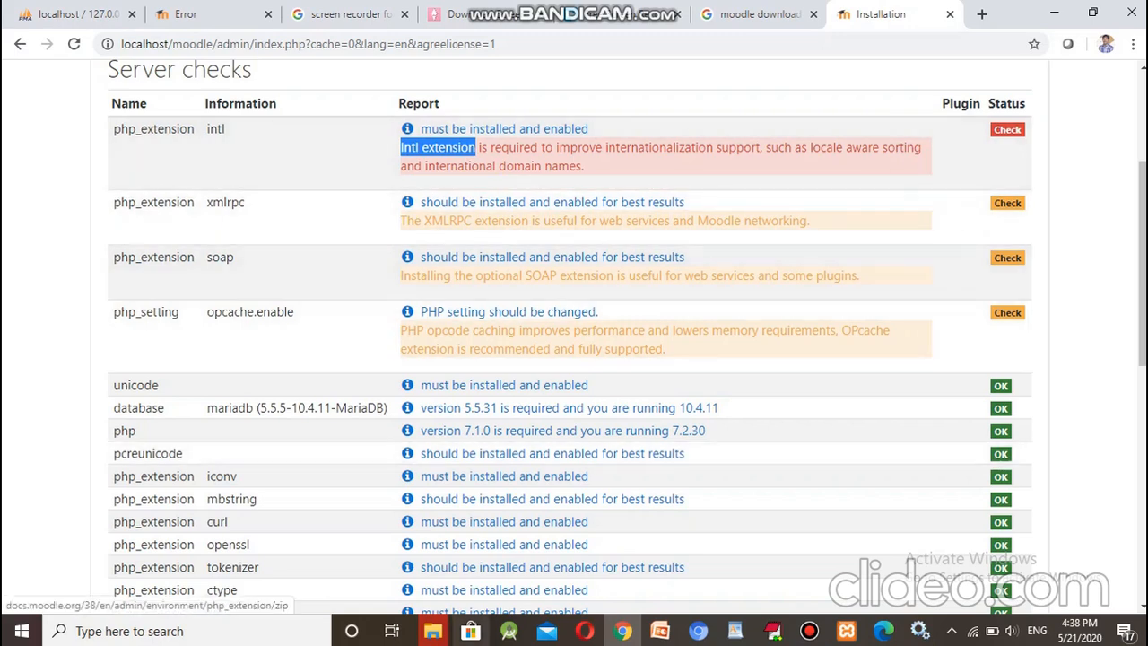
# Step: Browse to C:\xampp\php and open php.ini with EditPlus
pyautogui.moveTo(444, 634)
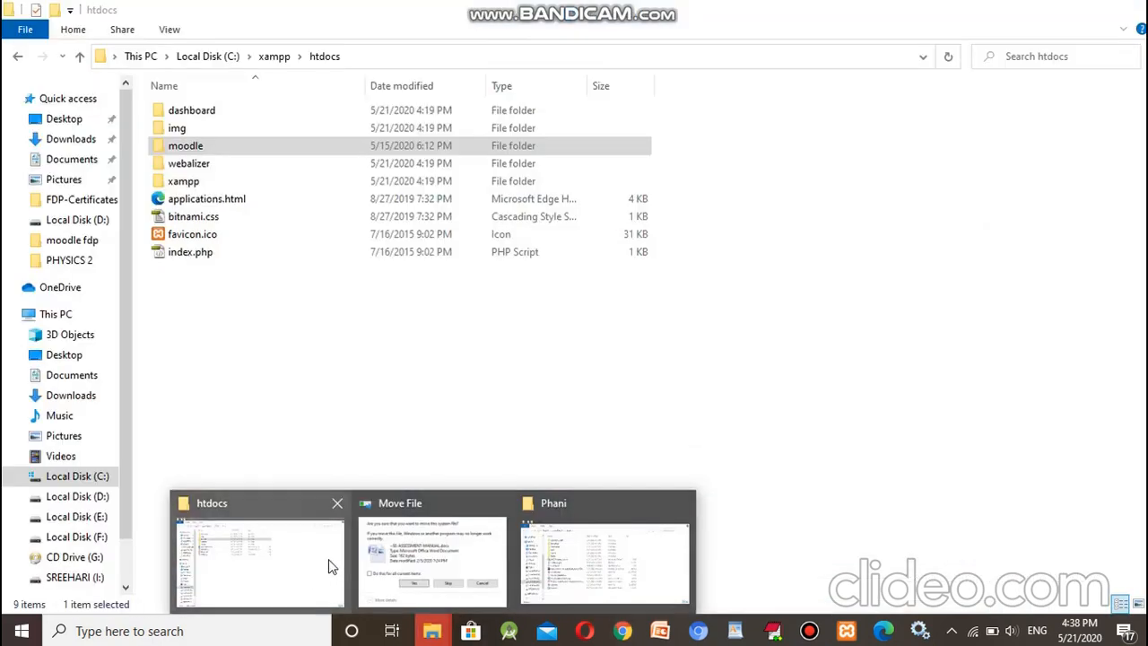
pyautogui.click(328, 558)
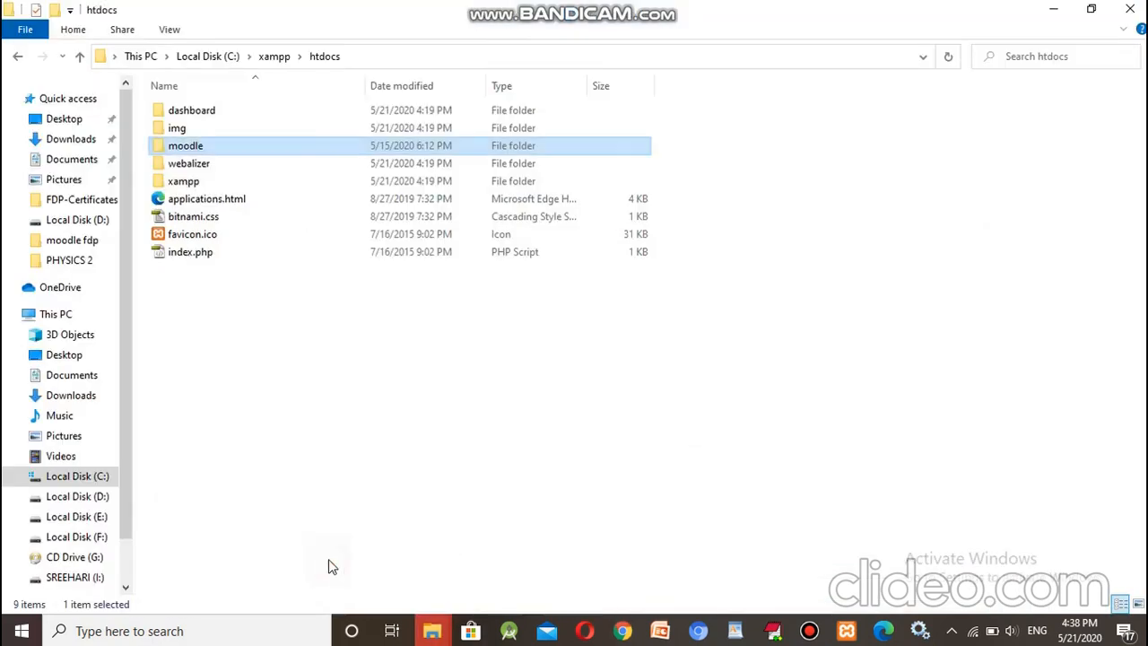
pyautogui.click(274, 58)
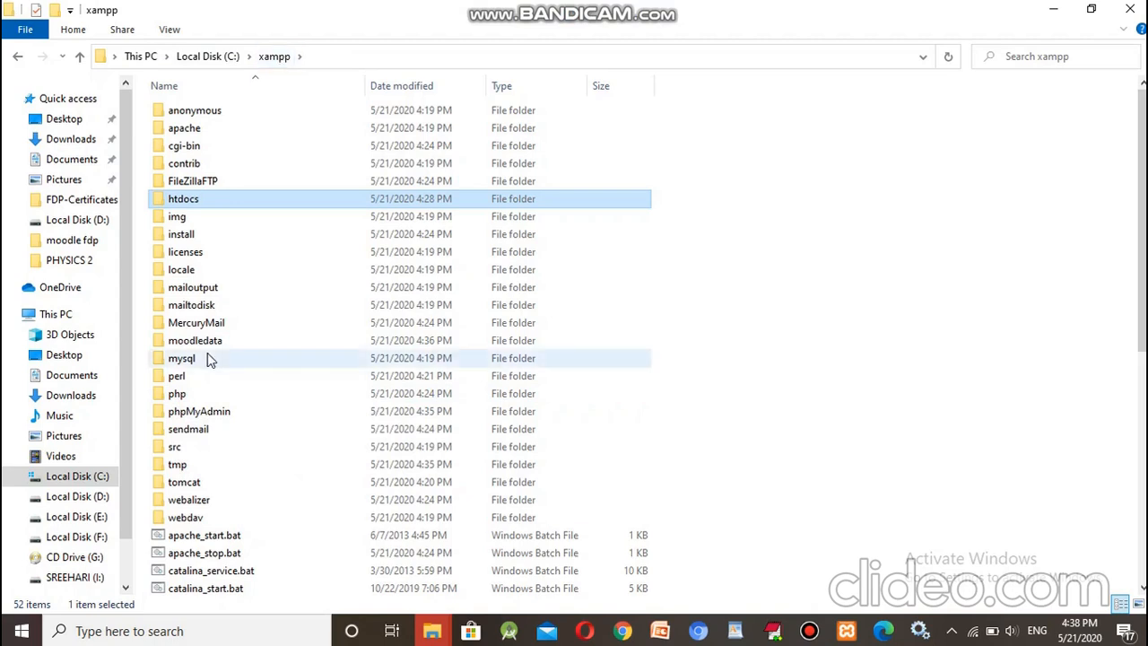
pyautogui.click(178, 396)
pyautogui.doubleClick(178, 396)
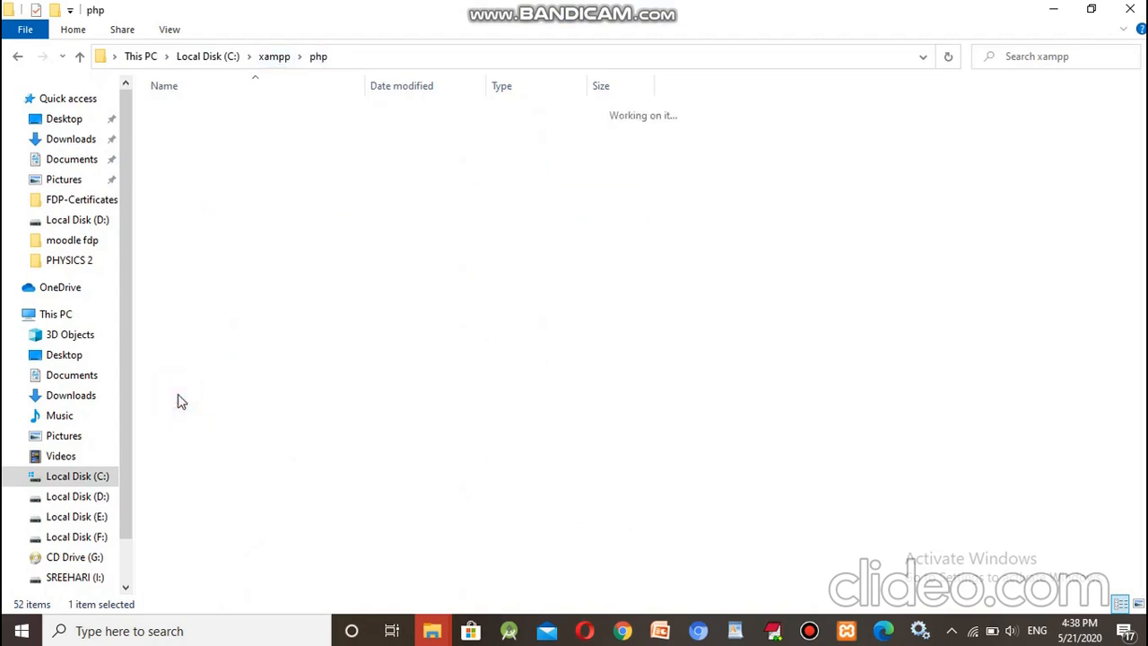
pyautogui.click(189, 453)
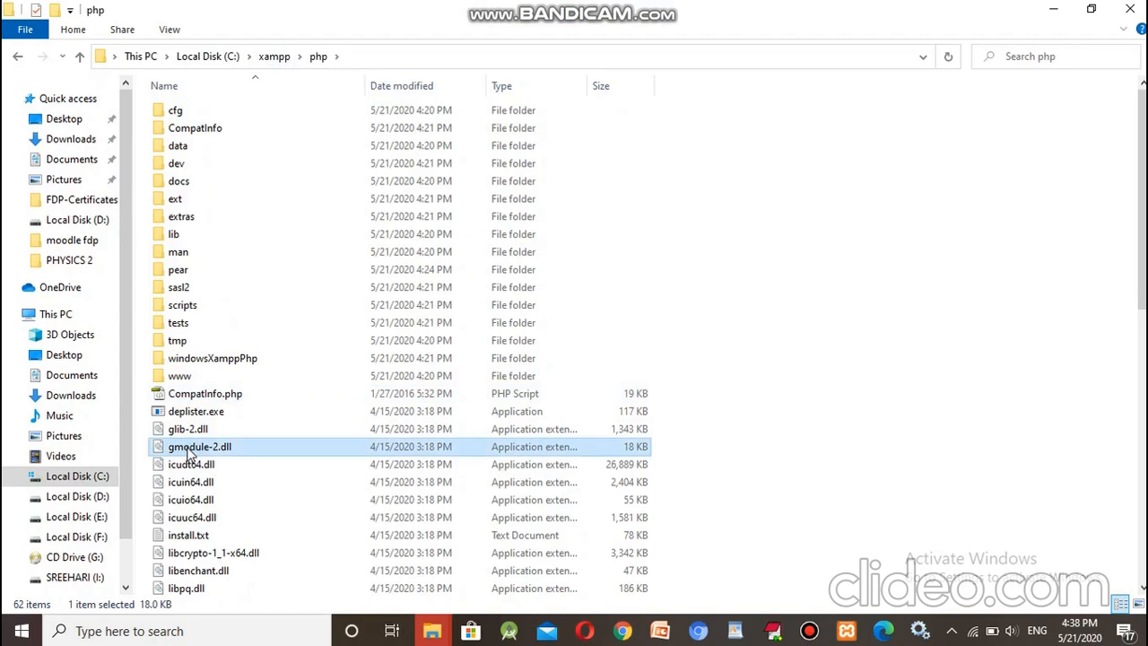
pyautogui.press('p')
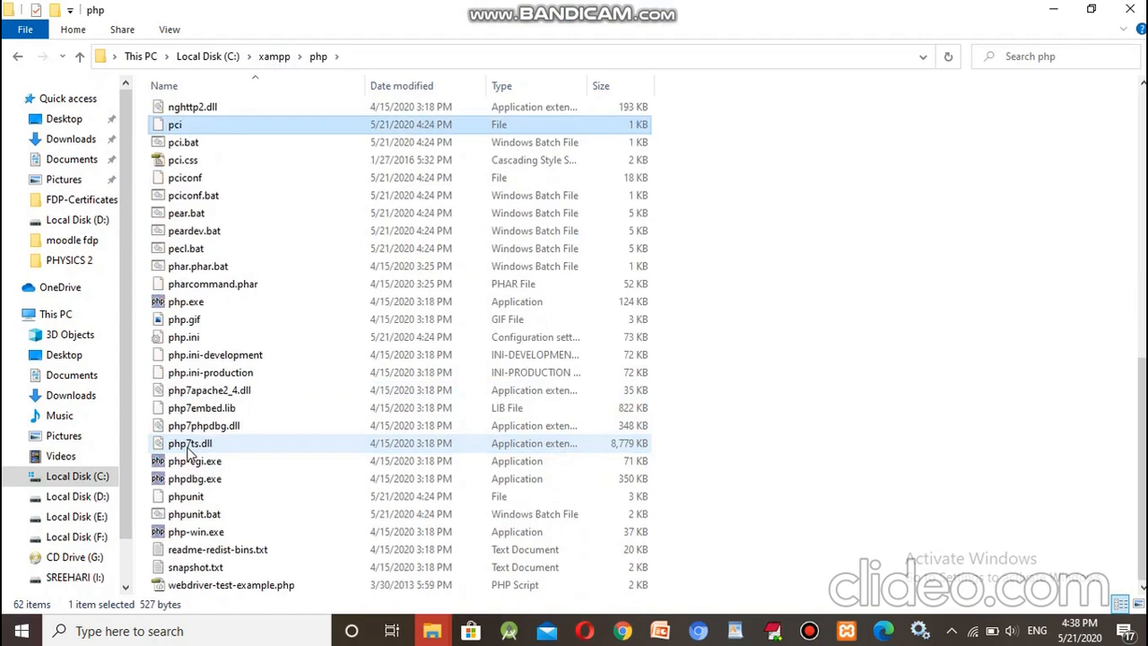
pyautogui.click(192, 347)
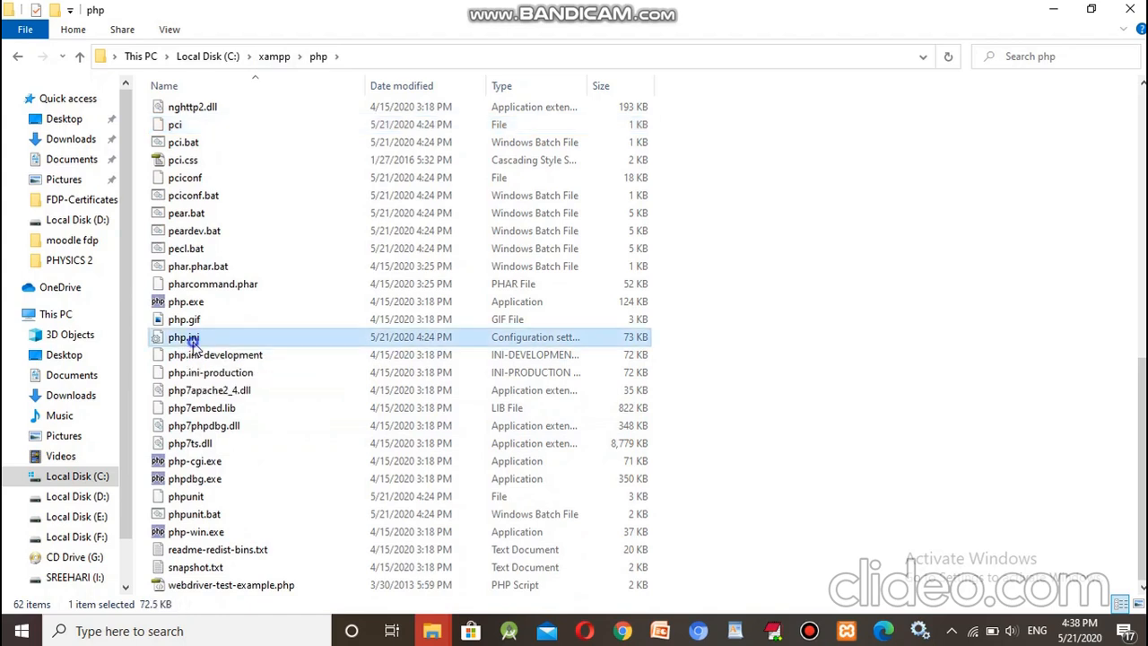
pyautogui.rightClick(192, 347)
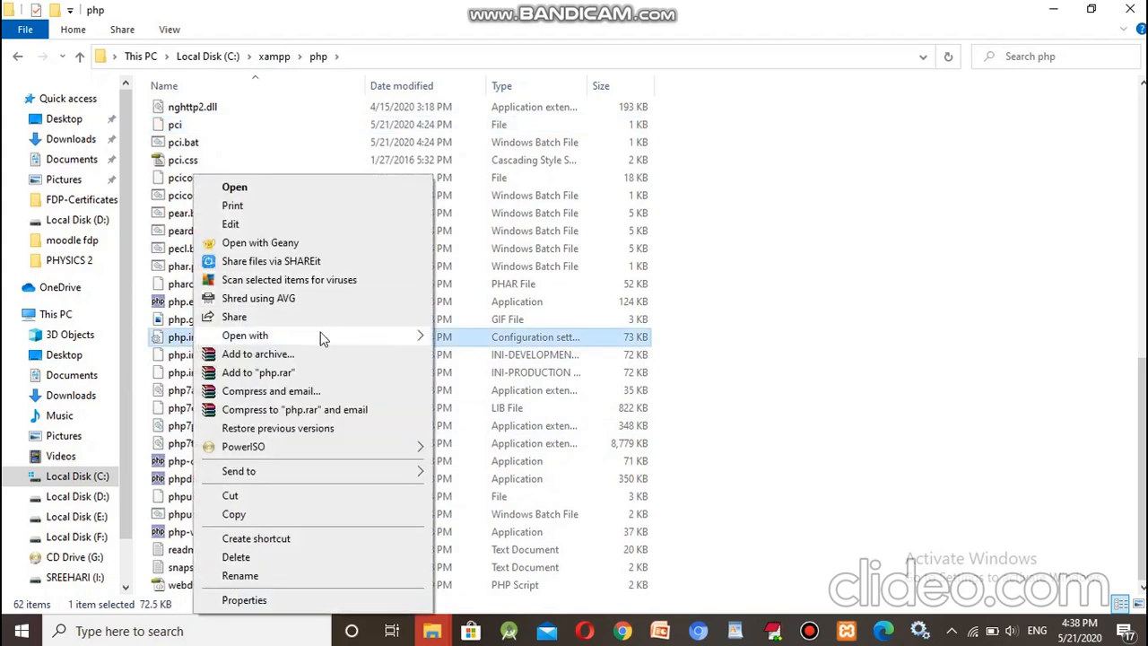
pyautogui.moveTo(399, 340)
pyautogui.click(483, 344)
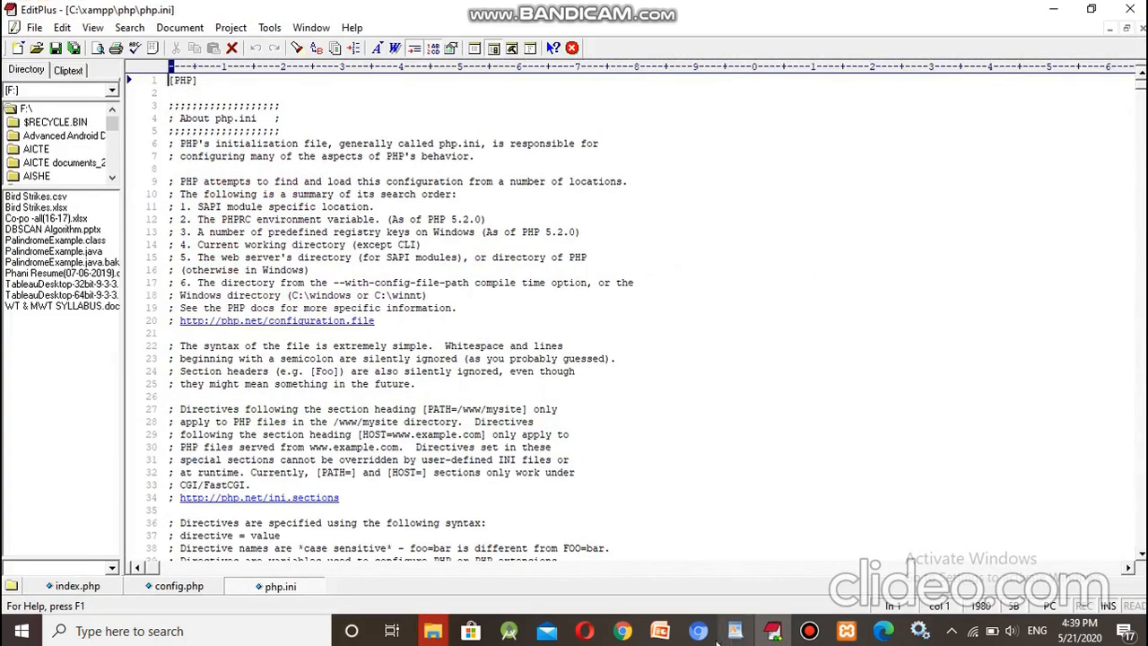
# Step: Search php.ini for 'Intl' to find the intl extension line
pyautogui.click(622, 630)
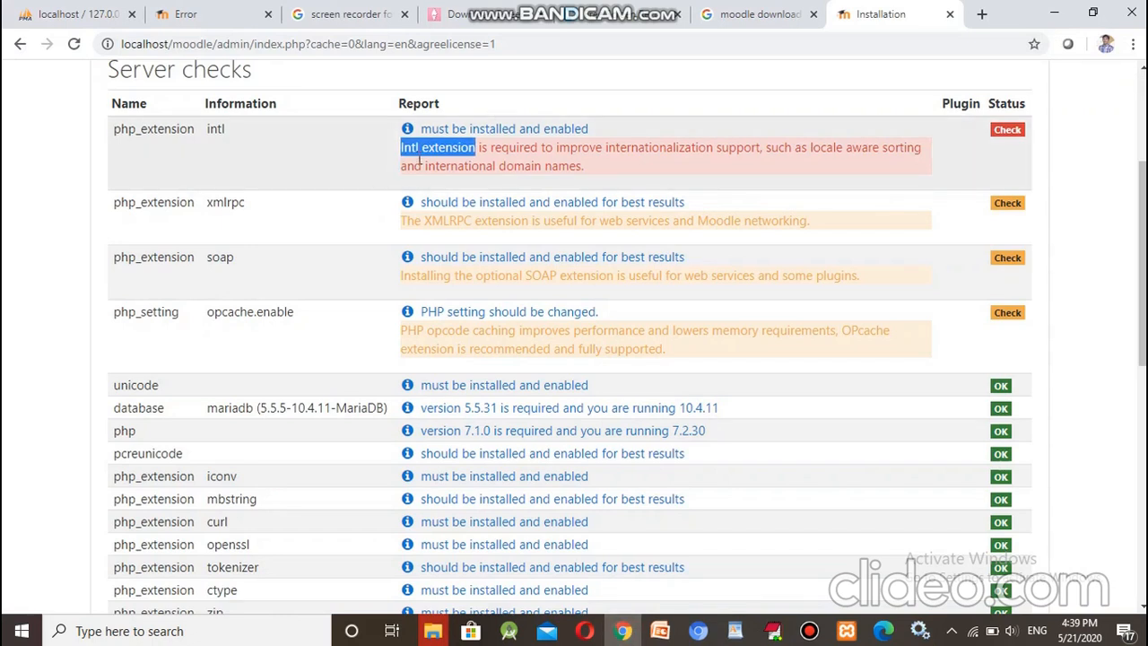
pyautogui.click(621, 632)
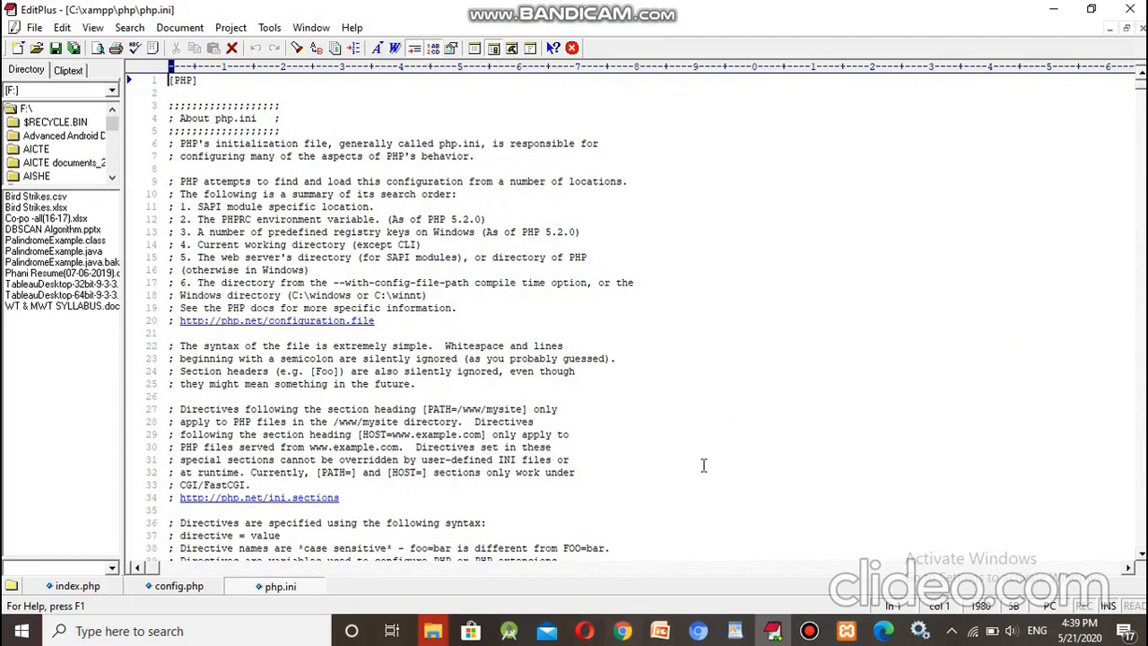
pyautogui.hotkey('ctrl', 'f')
pyautogui.write('Intl')
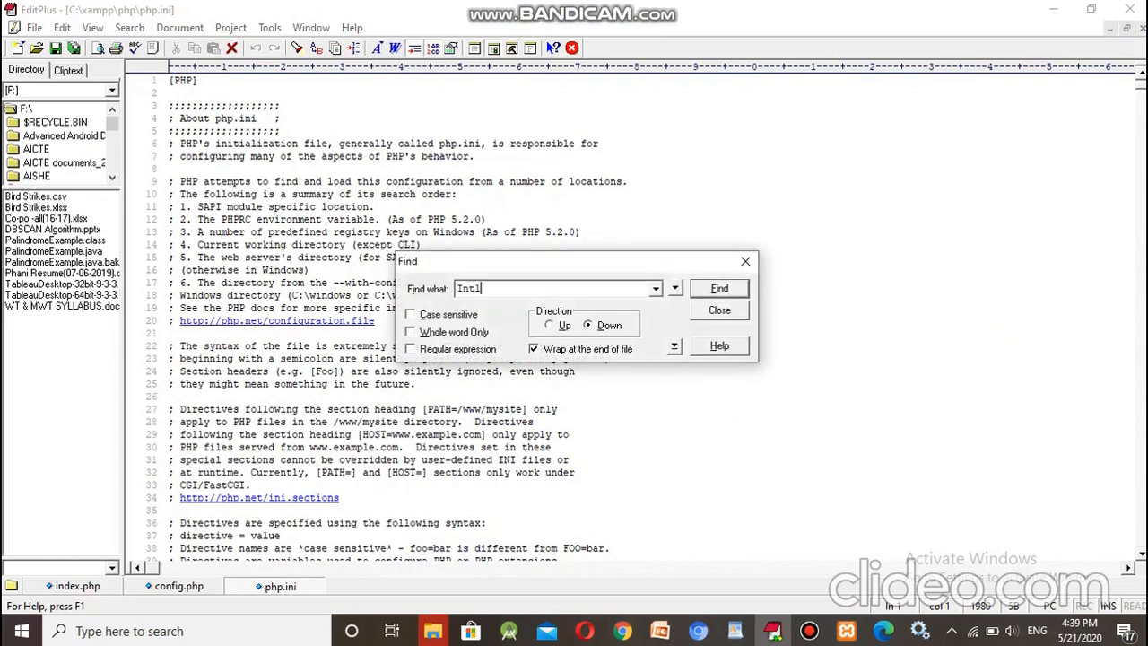
pyautogui.press('Return')
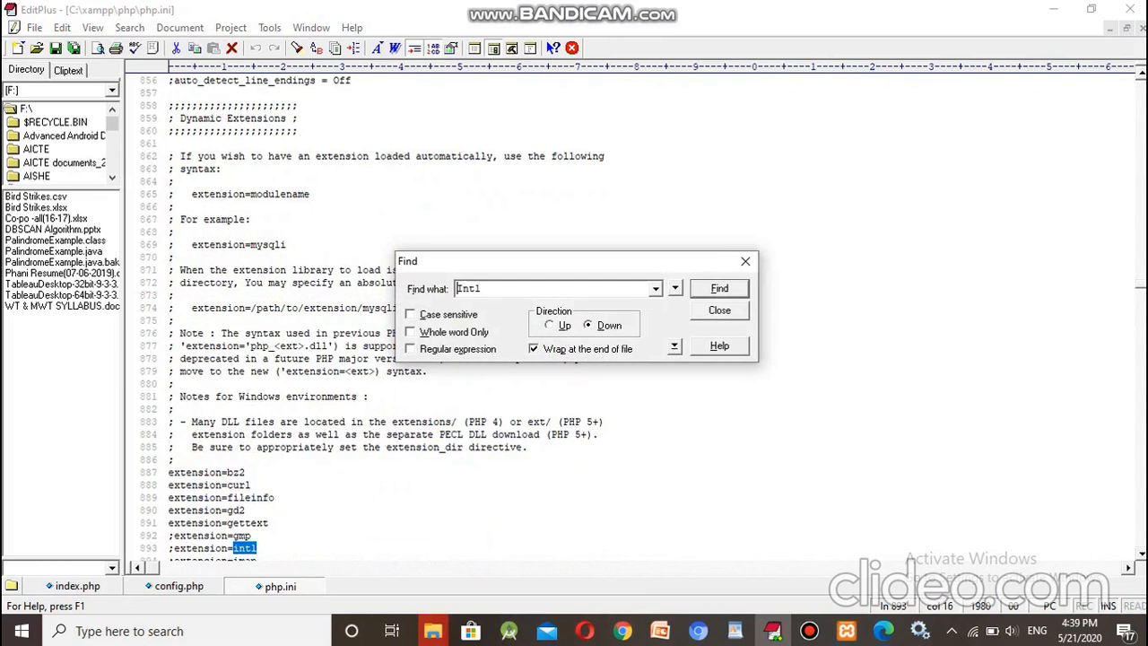
# Step: Remove the leading semicolon so the line reads extension=intl, and save php.ini
pyautogui.click(229, 567)
pyautogui.moveTo(174, 569); pyautogui.dragTo(113, 565)
pyautogui.click(278, 554)
pyautogui.press('Down')
pyautogui.press('Down')
pyautogui.press('Down')
pyautogui.press('Down')
pyautogui.press('Down')
pyautogui.press('Down')
pyautogui.press('Down')
pyautogui.press('Down')
pyautogui.press('Down')
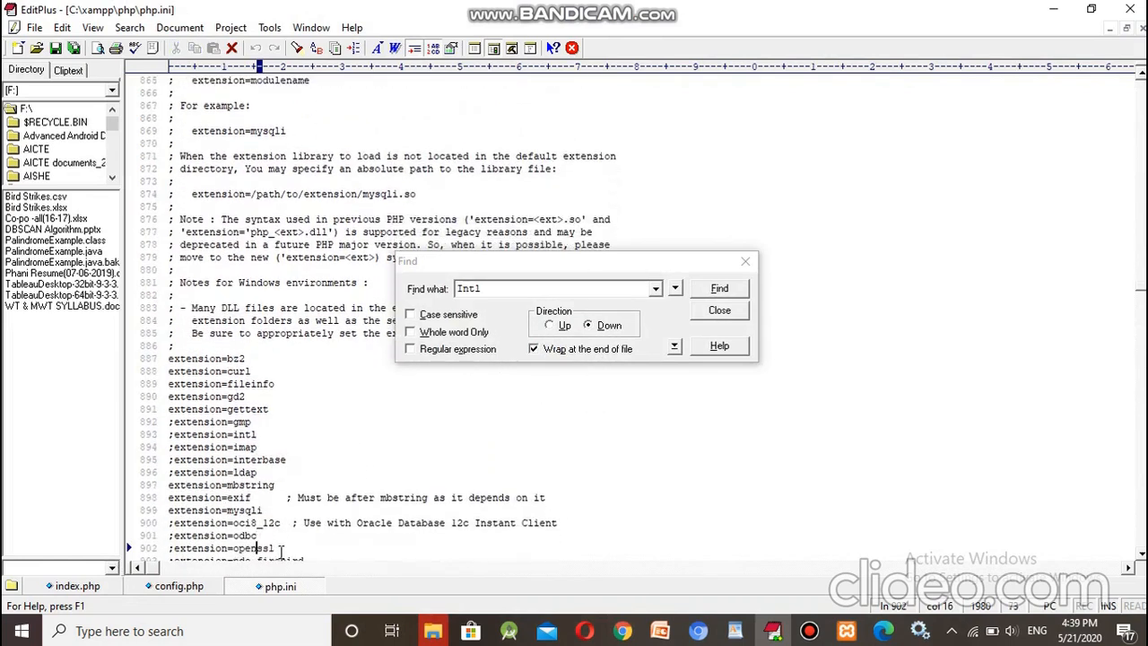
pyautogui.click(264, 446)
pyautogui.click(174, 433)
pyautogui.press('BackSpace')
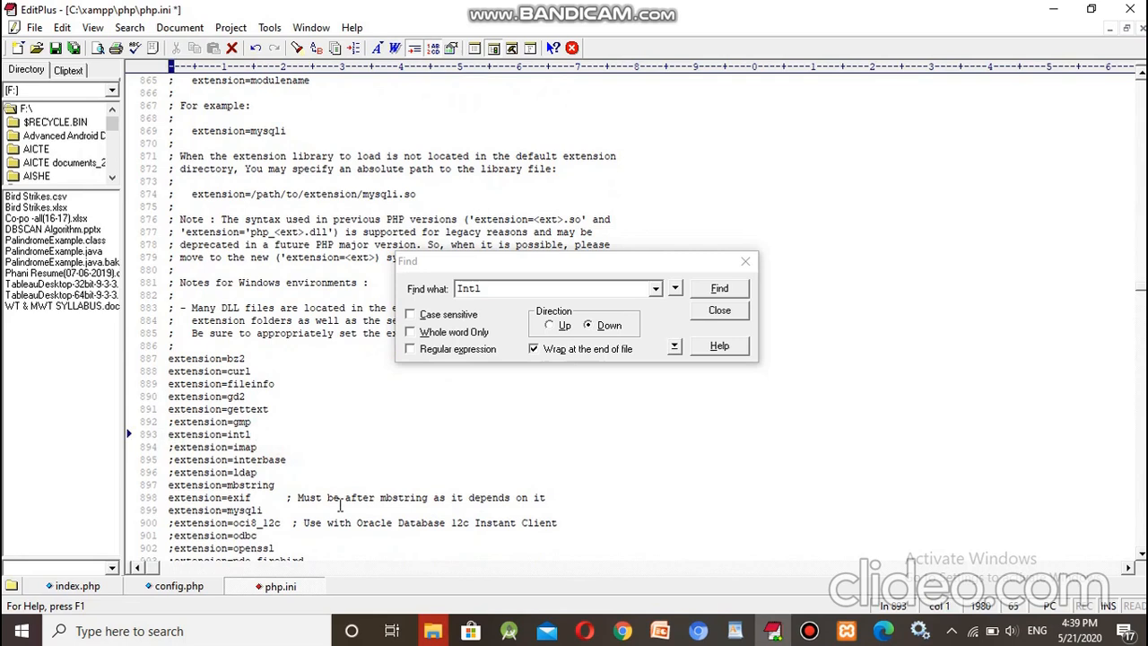
pyautogui.hotkey('ctrl', 's')
pyautogui.click(1052, 9)
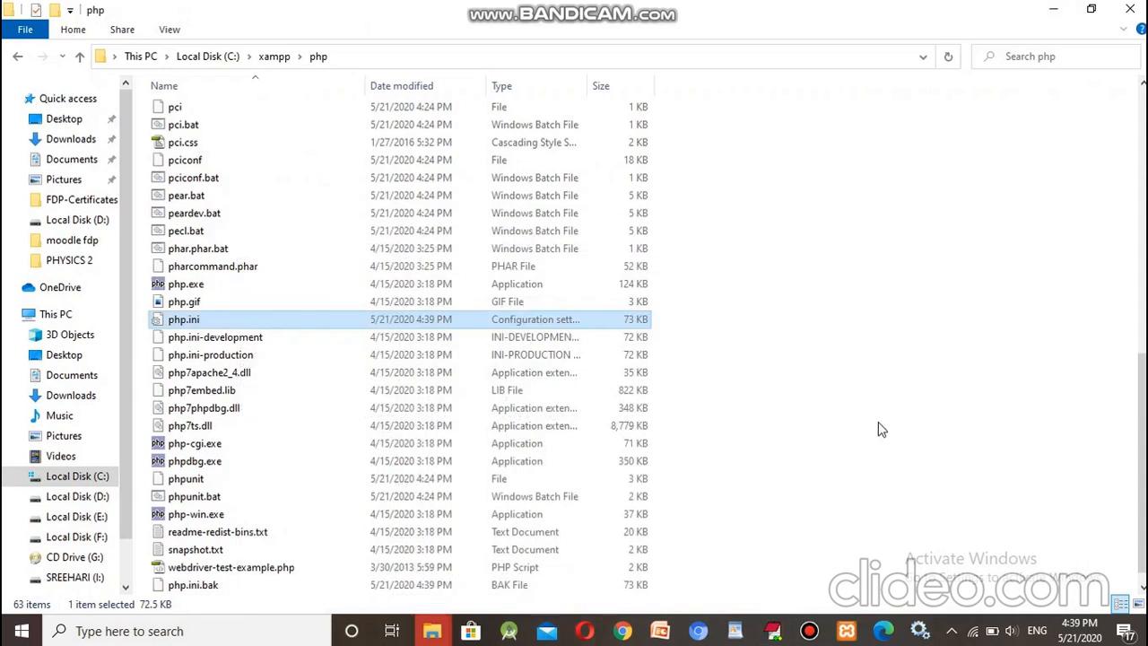
# Step: Stop and restart Apache in XAMPP, then return to the Moodle Server checks page
pyautogui.click(1053, 9)
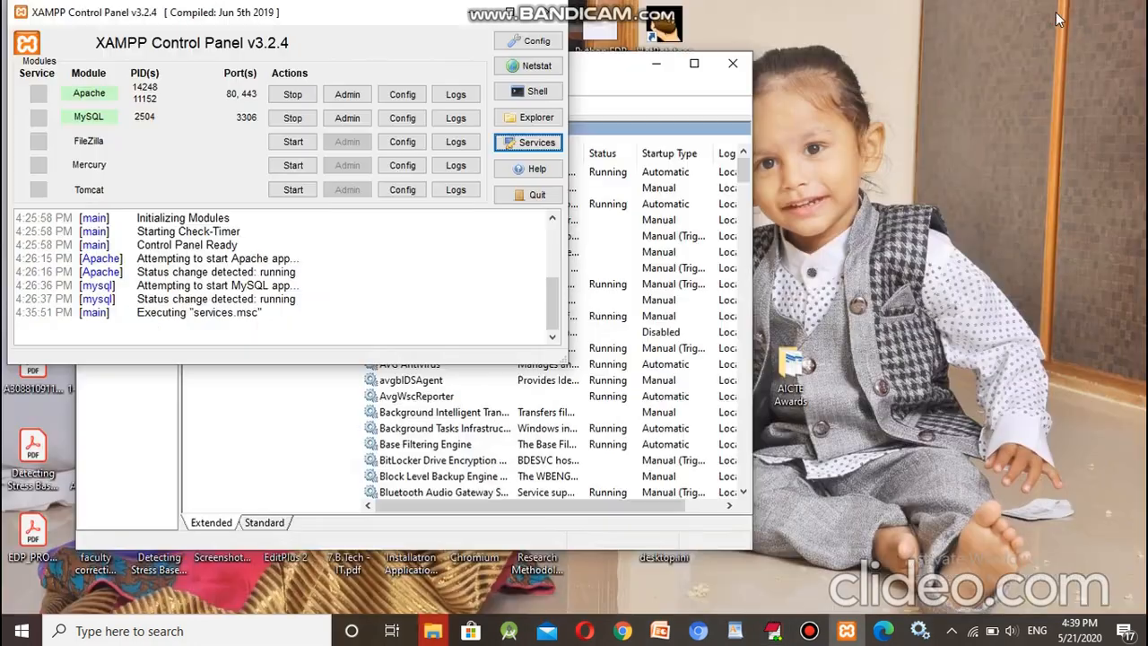
pyautogui.click(292, 95)
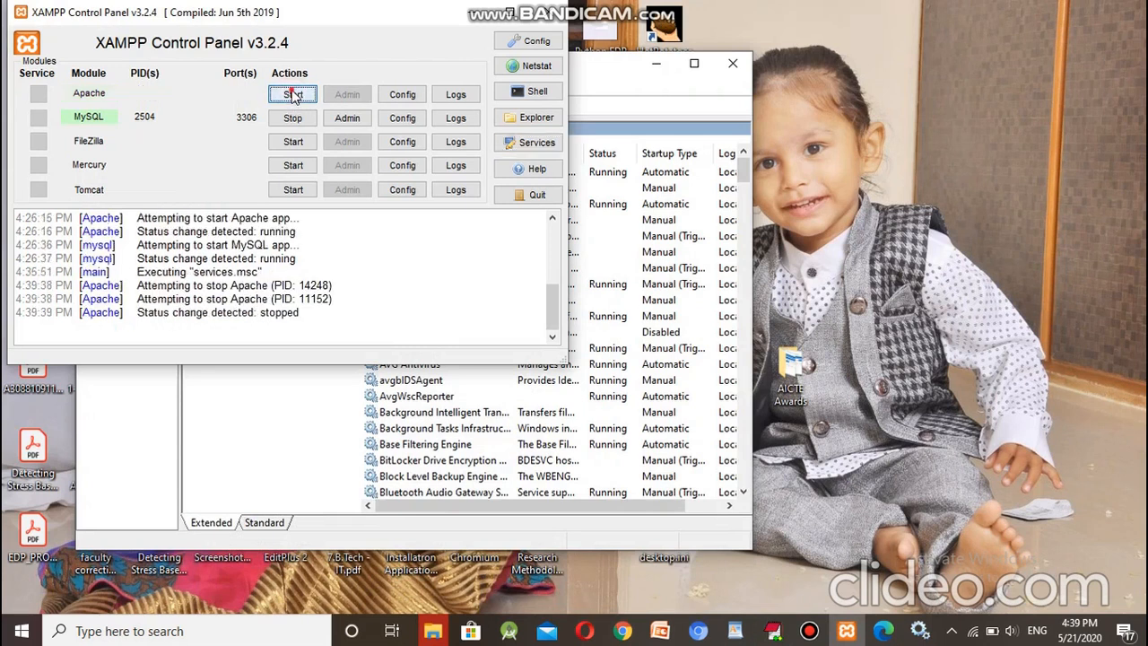
pyautogui.click(292, 95)
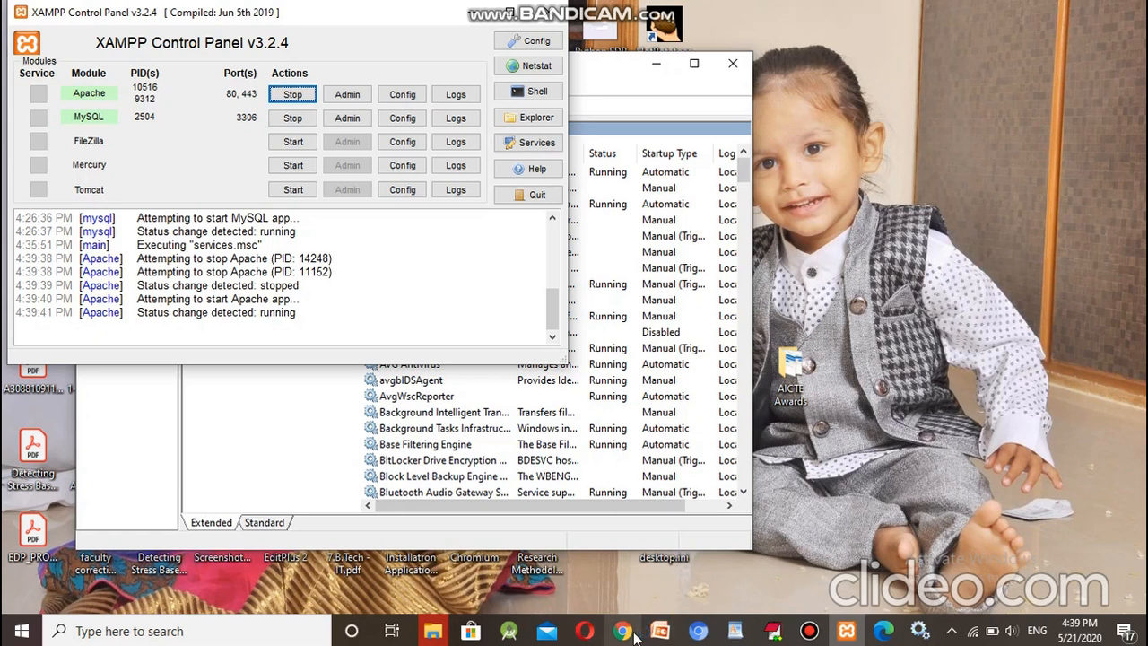
pyautogui.click(627, 632)
pyautogui.click(1094, 298)
# Step: Reload the server checks, confirm intl passes and all minimum requirements are met, and continue
pyautogui.scroll(-7, 1094, 298)
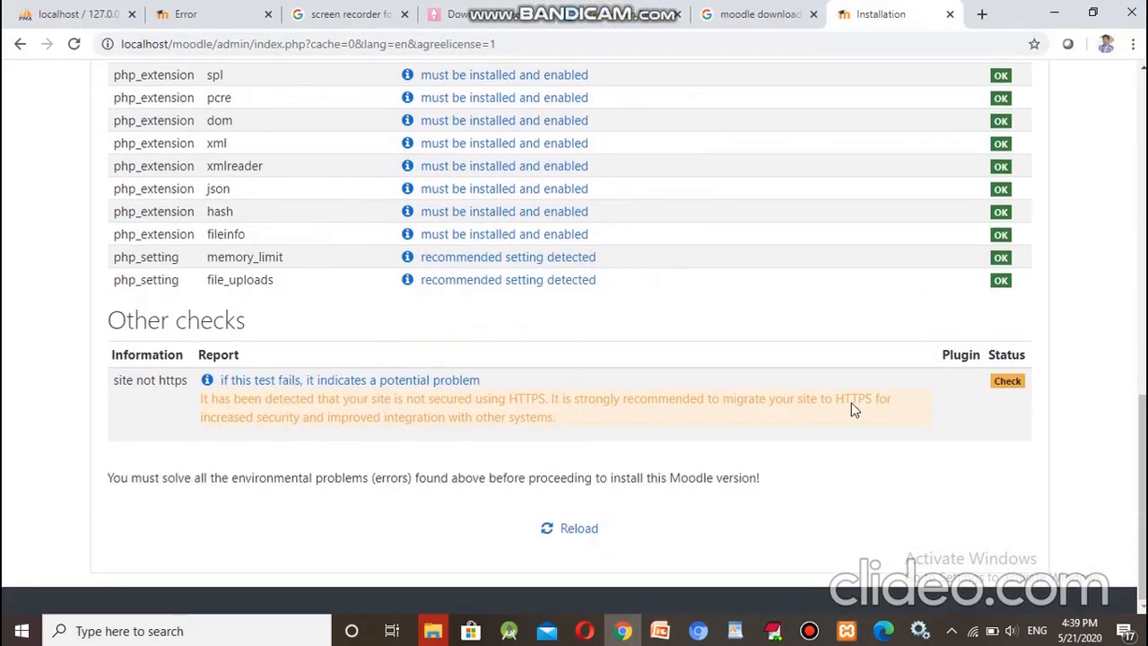
pyautogui.click(579, 530)
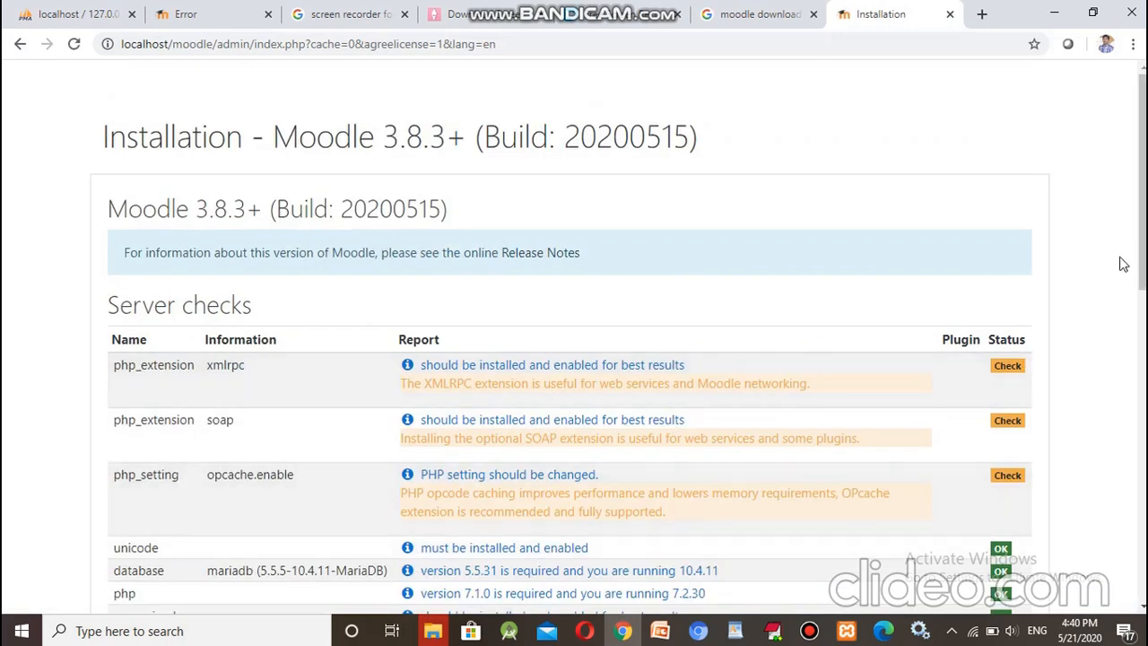
pyautogui.moveTo(1142, 246); pyautogui.dragTo(1143, 556)
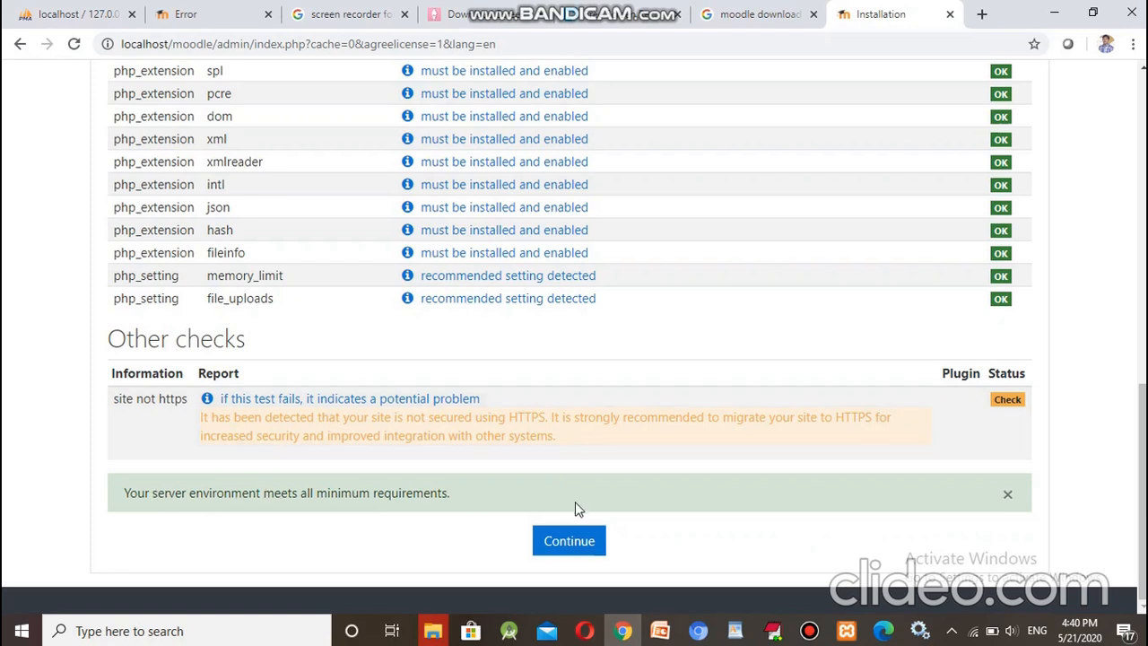
pyautogui.click(569, 543)
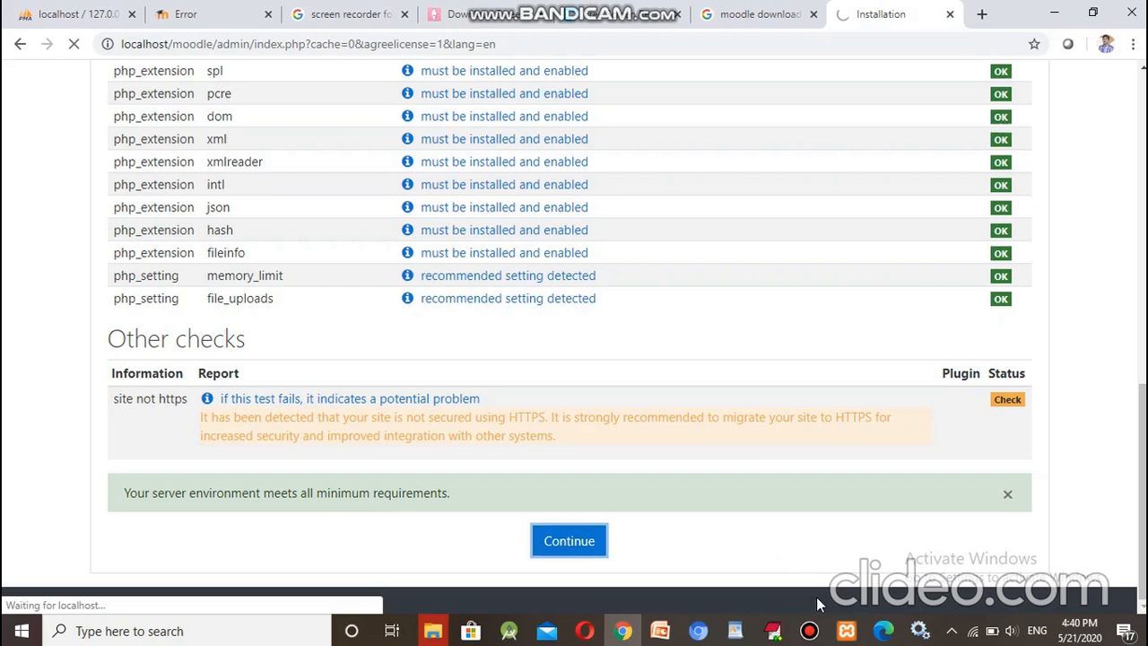
pyautogui.moveTo(812, 632)
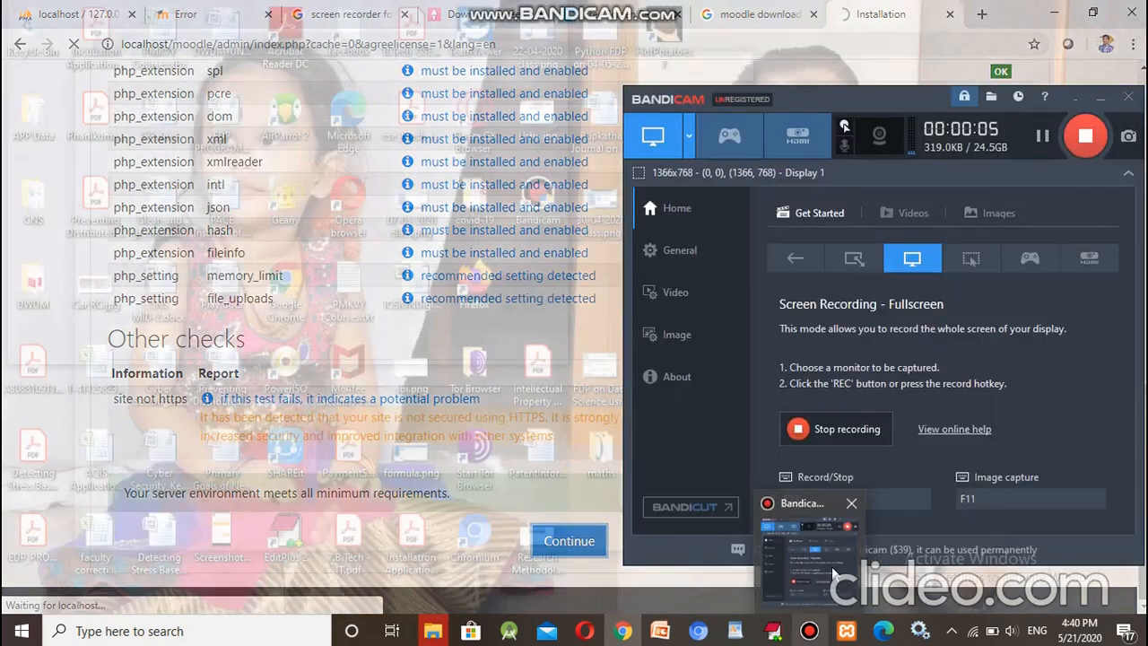
pyautogui.moveTo(834, 571)
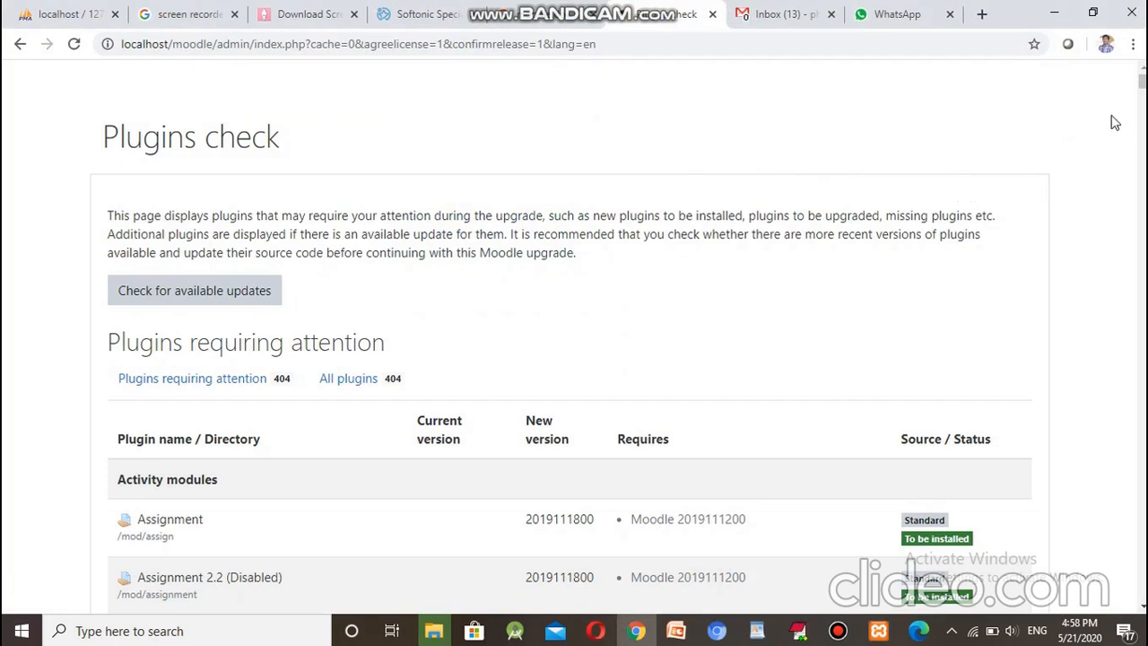
pyautogui.moveTo(1143, 85); pyautogui.dragTo(1143, 98)
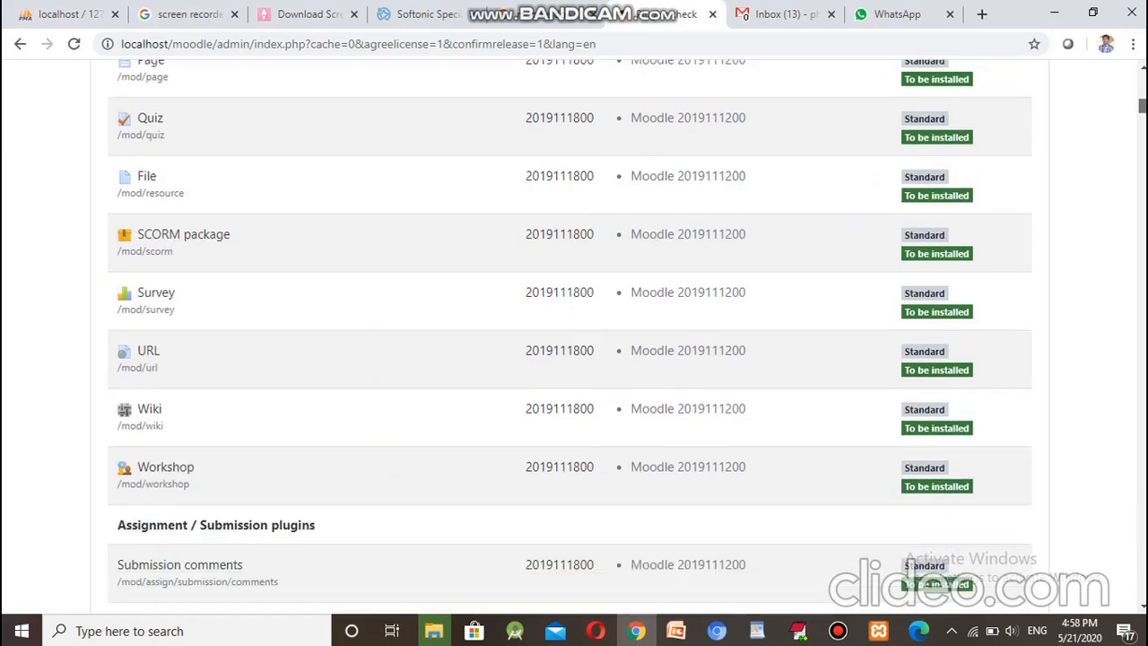
pyautogui.scroll(-20, 574, 341)
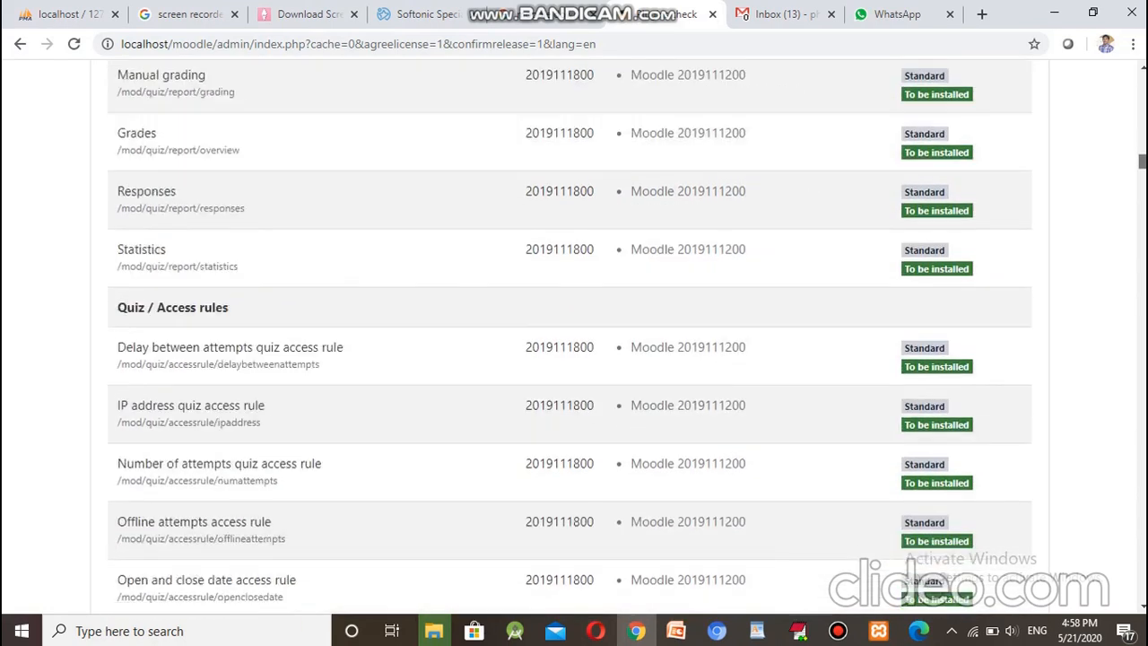
pyautogui.scroll(-20, 574, 341)
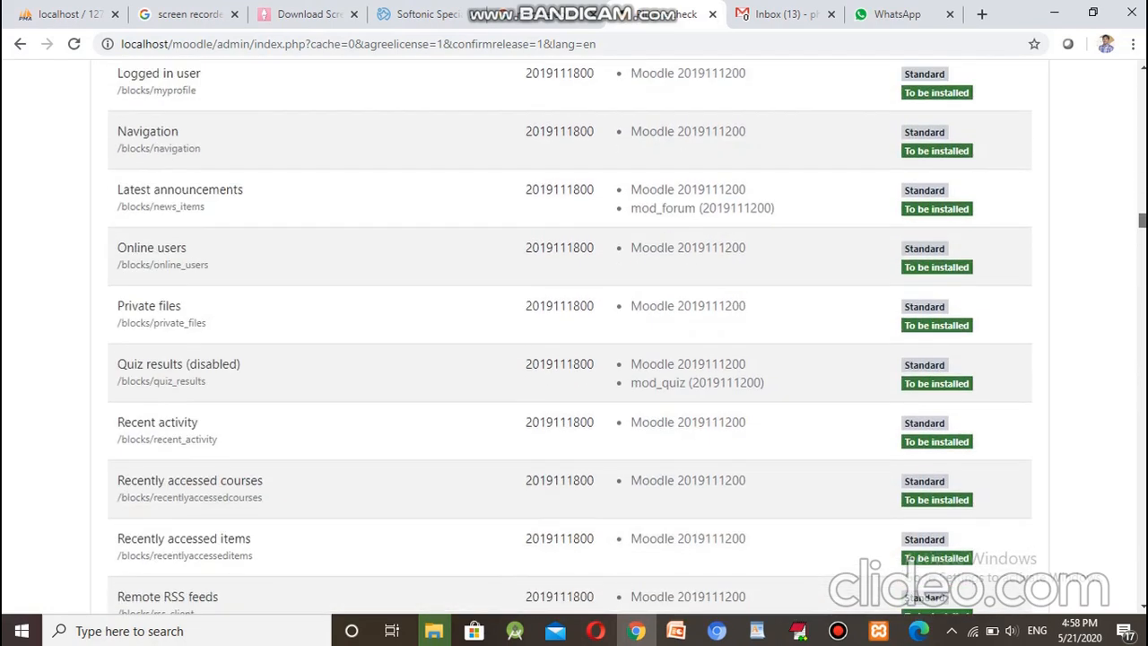
pyautogui.scroll(-20, 574, 341)
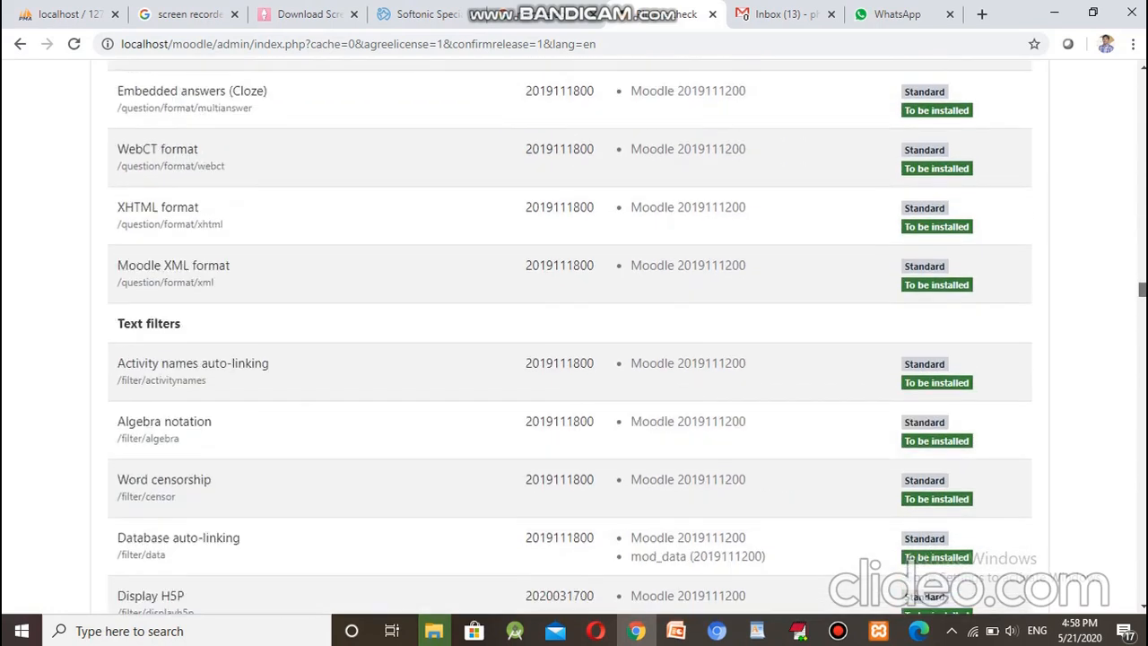
pyautogui.scroll(-20, 574, 341)
pyautogui.scroll(-20, 574, 341)
pyautogui.scroll(-20, 574, 341)
pyautogui.scroll(-20, 574, 341)
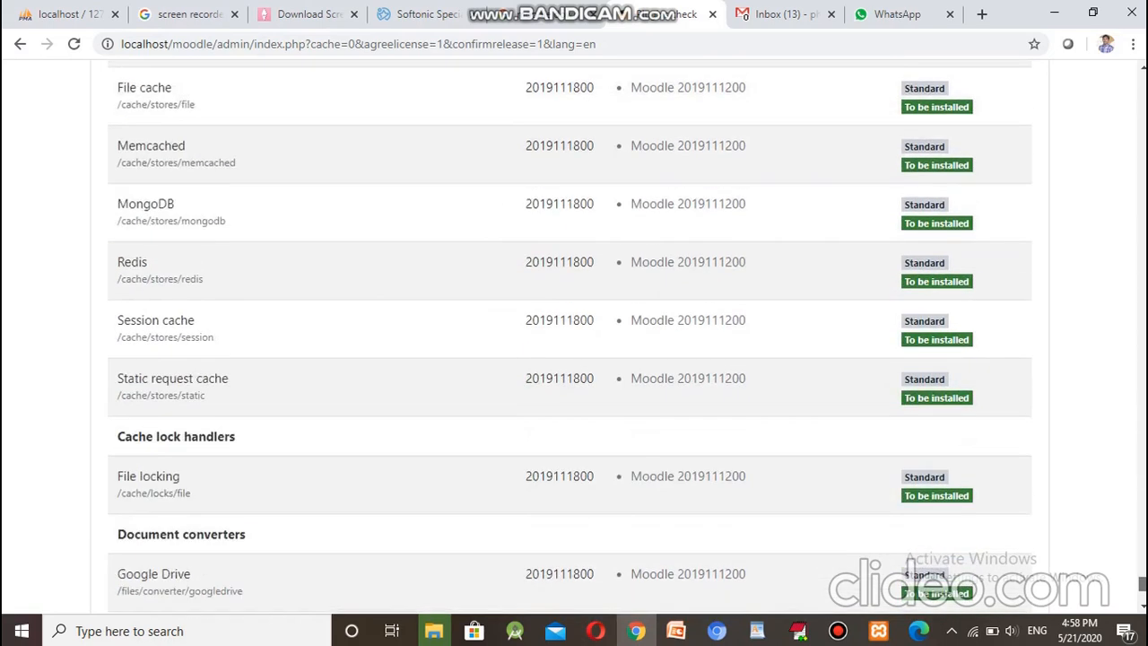
pyautogui.scroll(-5, 574, 340)
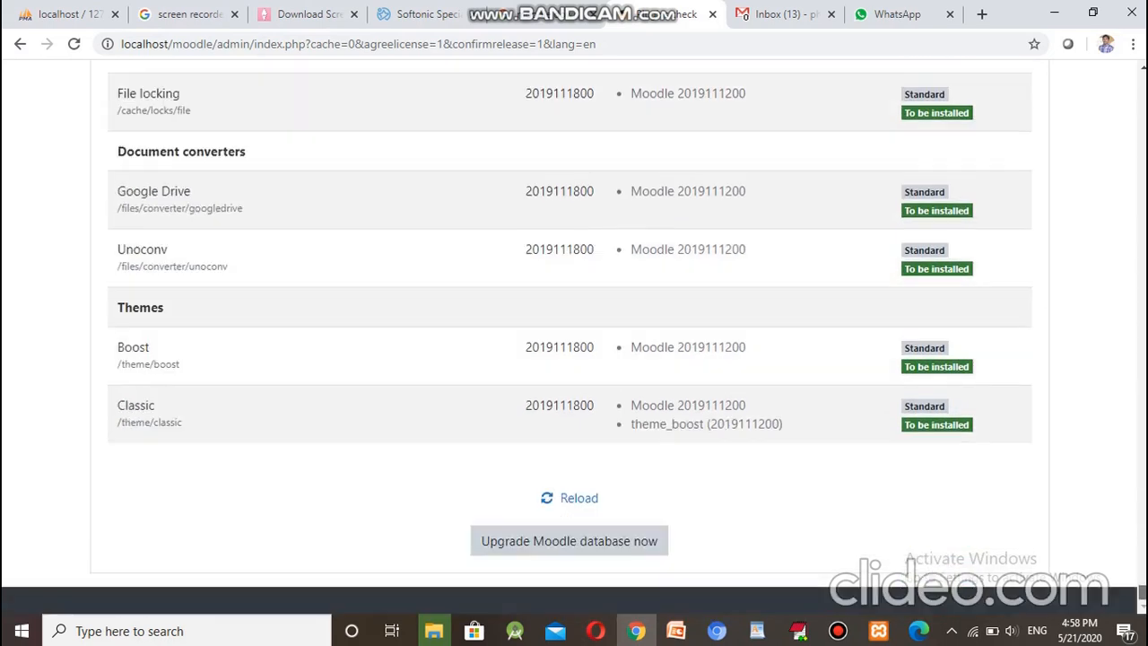
# Step: Run 'Upgrade Moodle database now', wait until every plugin through logstore_standard reports Success, then continue
pyautogui.click(609, 553)
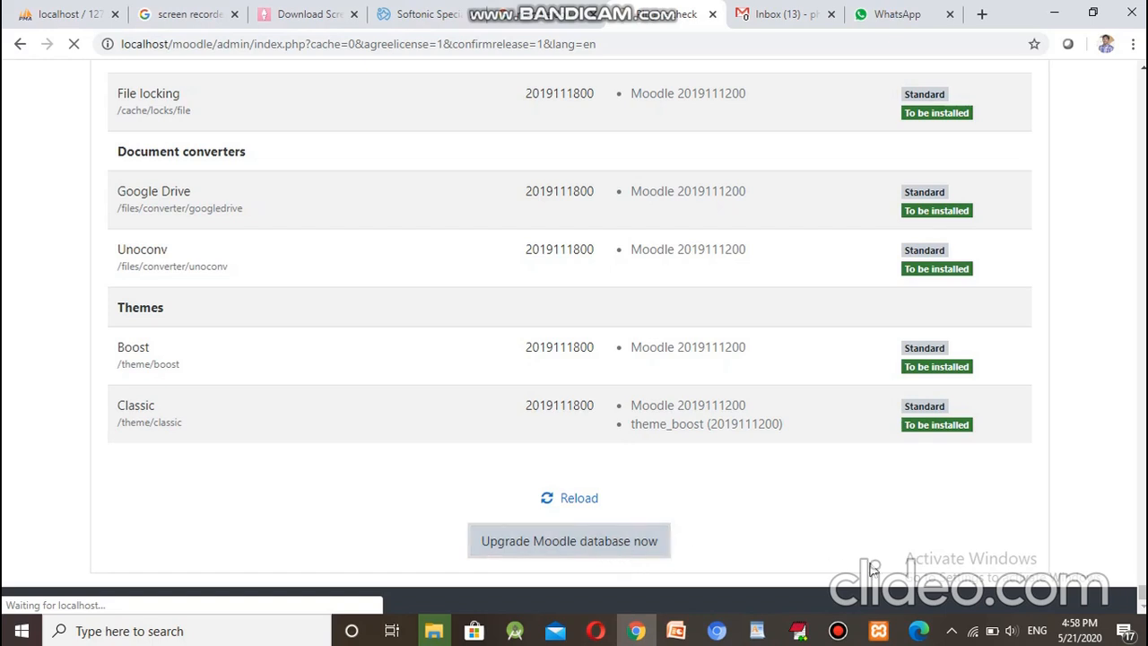
pyautogui.moveTo(1142, 595); pyautogui.dragTo(1143, 81)
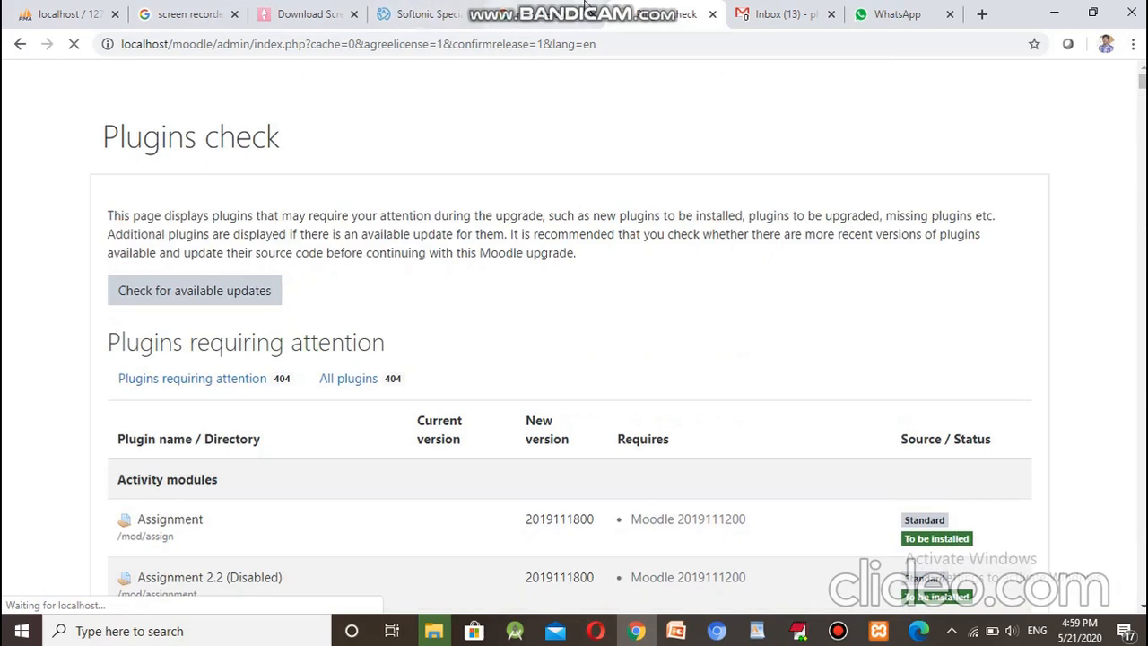
pyautogui.moveTo(589, 5)
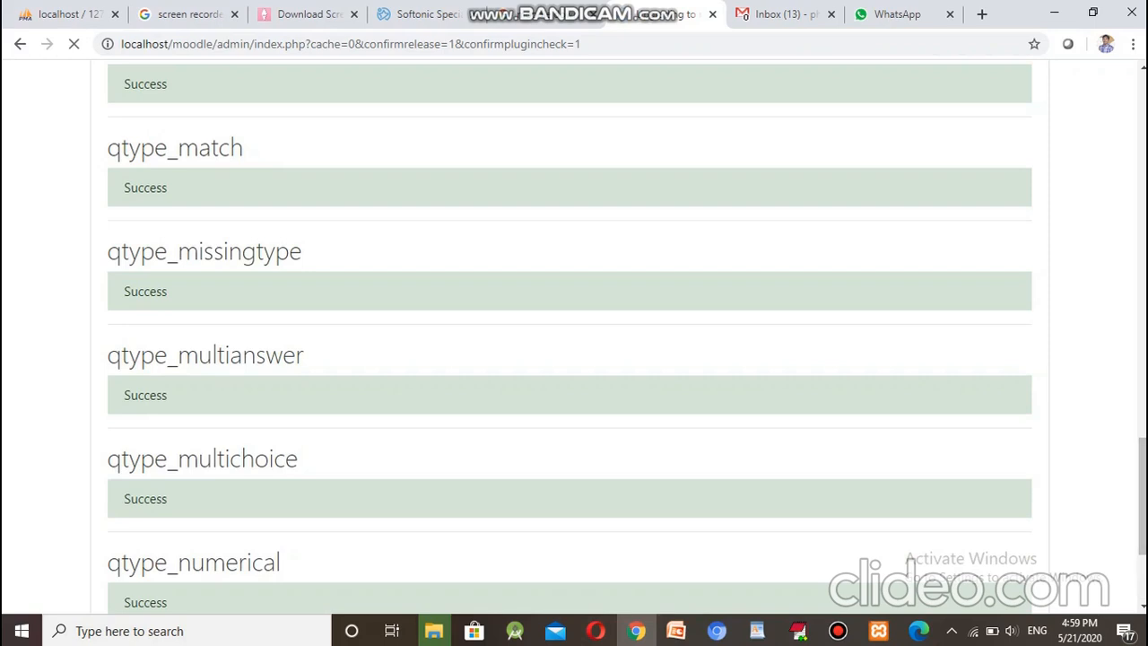
pyautogui.scroll(-3, 1143, 474)
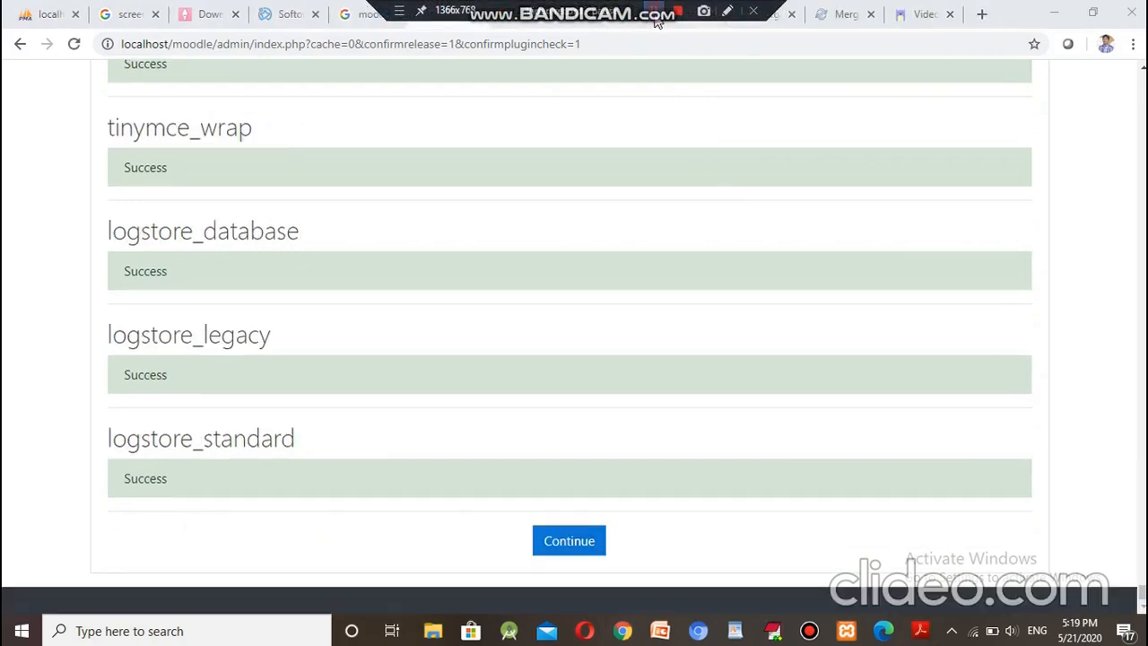
pyautogui.click(939, 221)
pyautogui.moveTo(1143, 593)
pyautogui.mouseDown()
pyautogui.moveTo(1143, 67)
pyautogui.moveTo(1143, 594)
pyautogui.mouseUp()
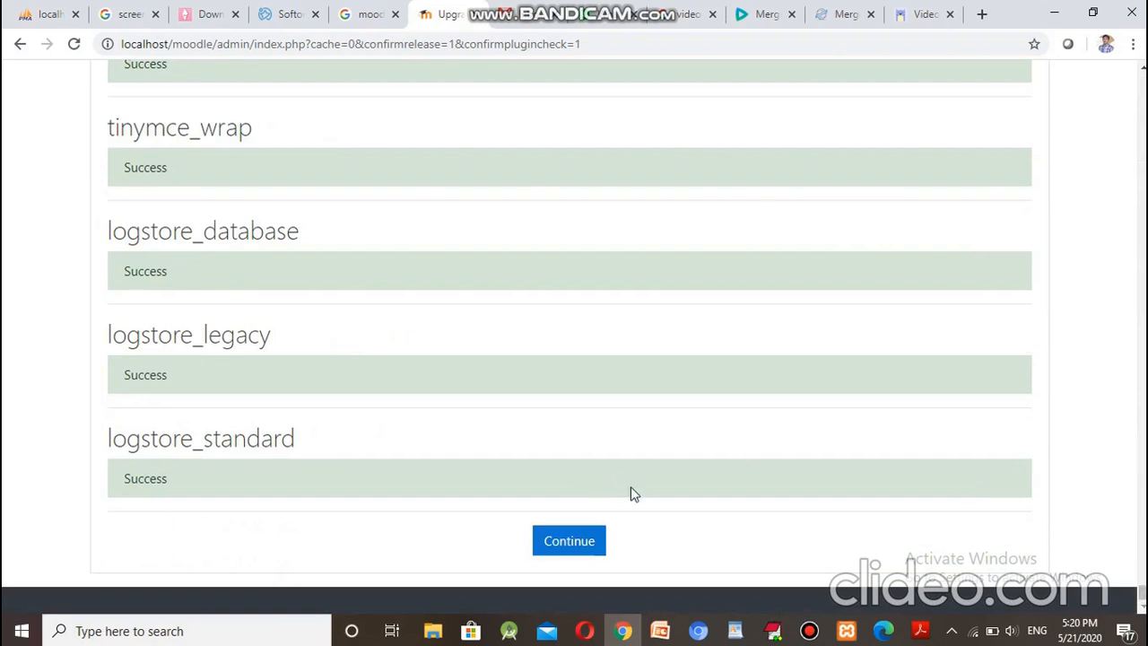
pyautogui.click(588, 540)
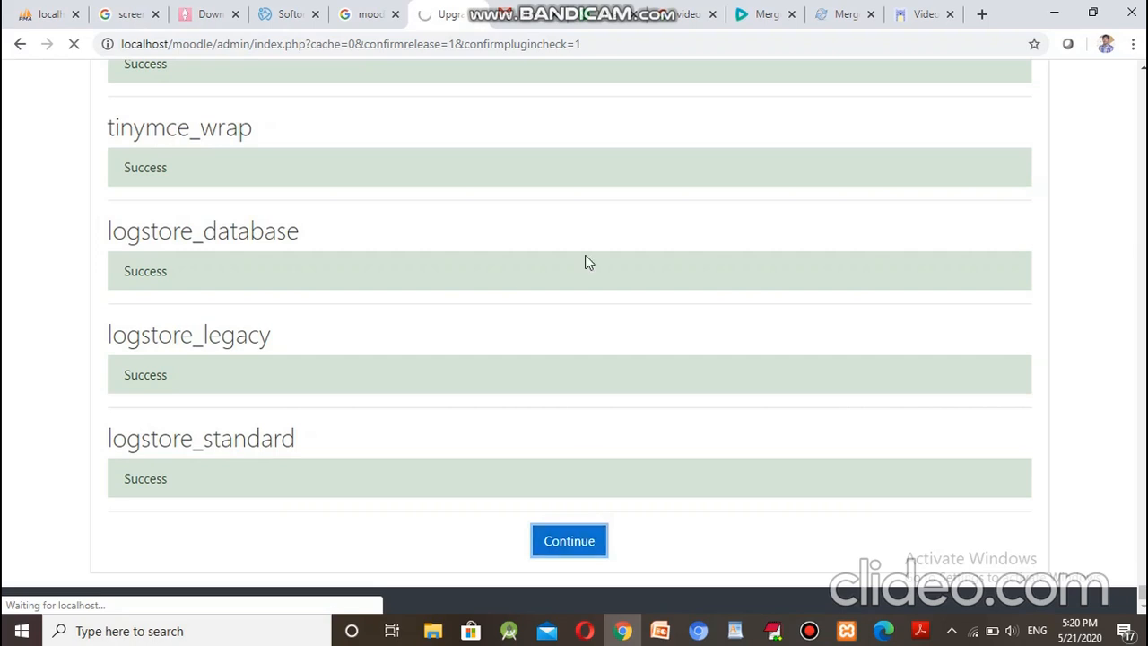
# Step: Enter a new password for the main administrator account
pyautogui.moveTo(562, 4)
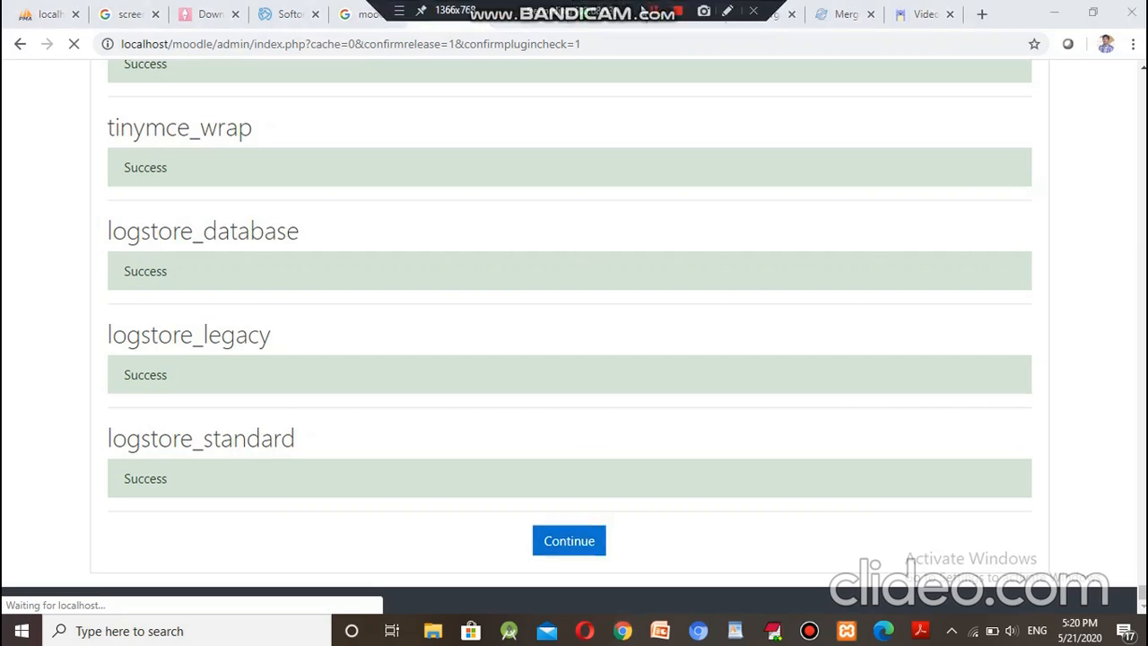
pyautogui.click(654, 10)
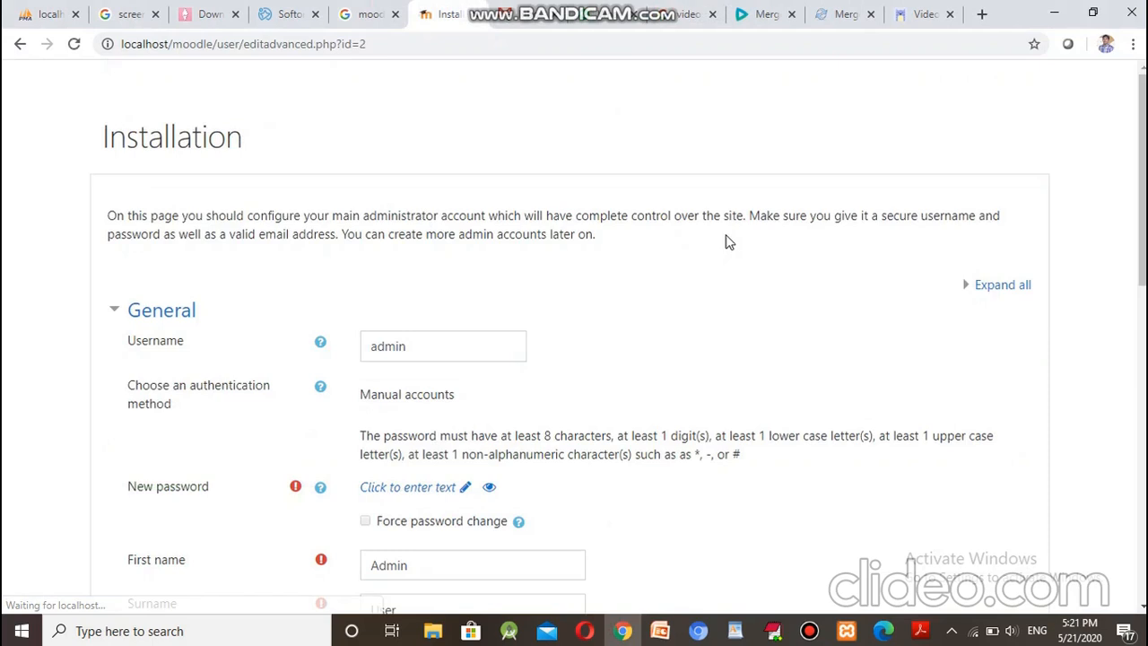
pyautogui.scroll(-3, 727, 242)
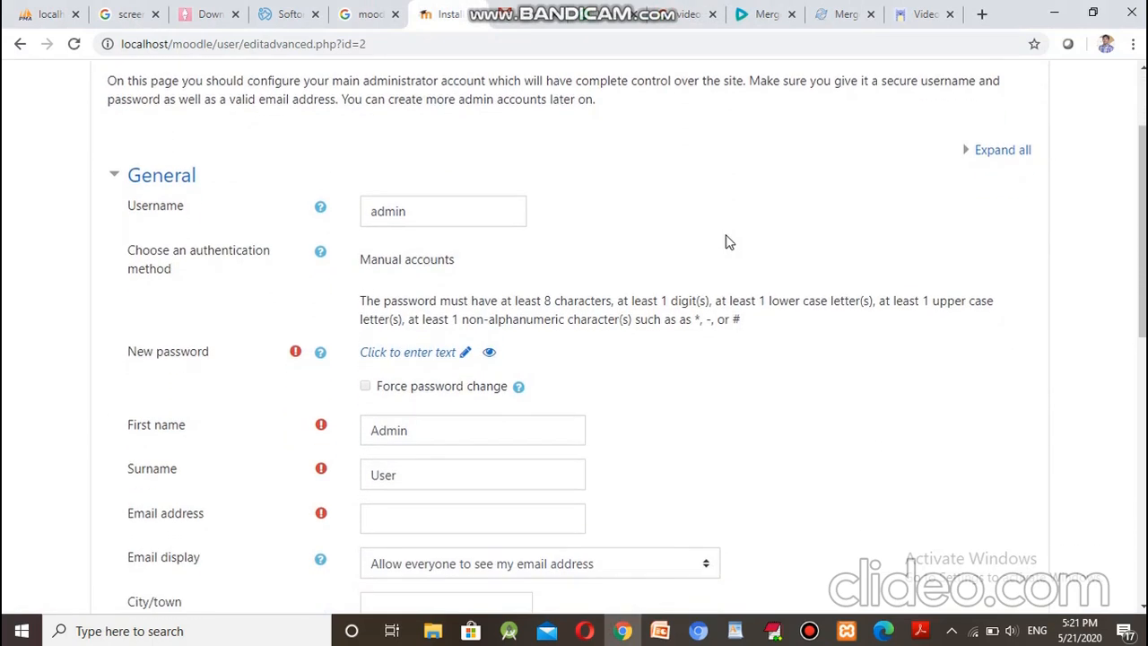
pyautogui.scroll(-1, 727, 242)
pyautogui.scroll(-1, 727, 242)
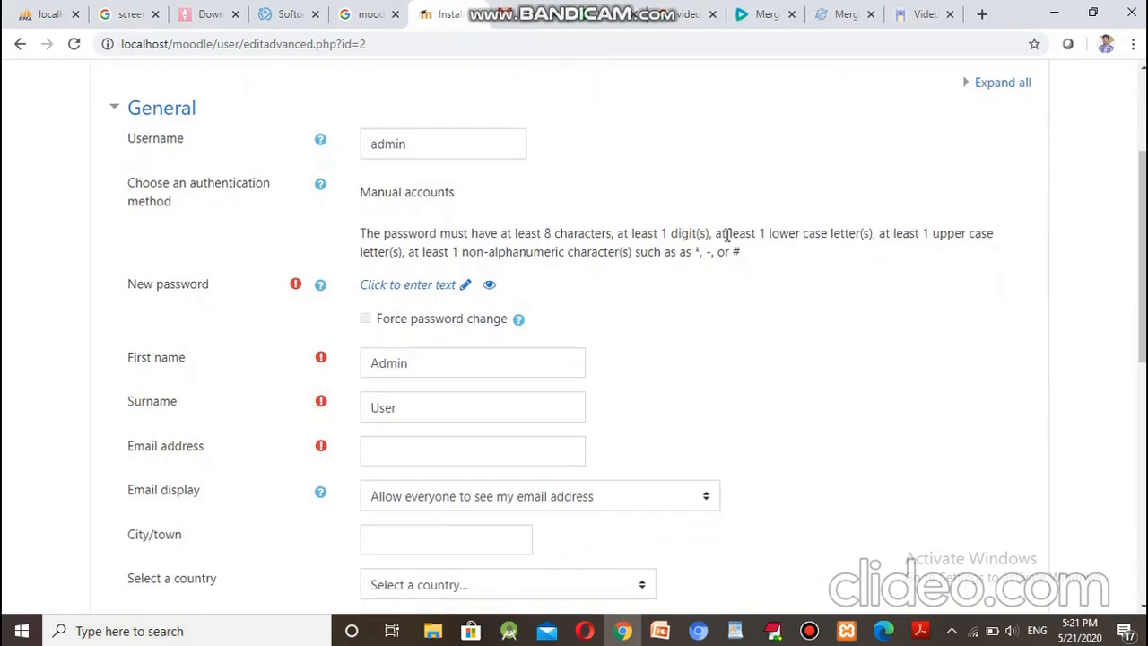
pyautogui.scroll(-2, 727, 238)
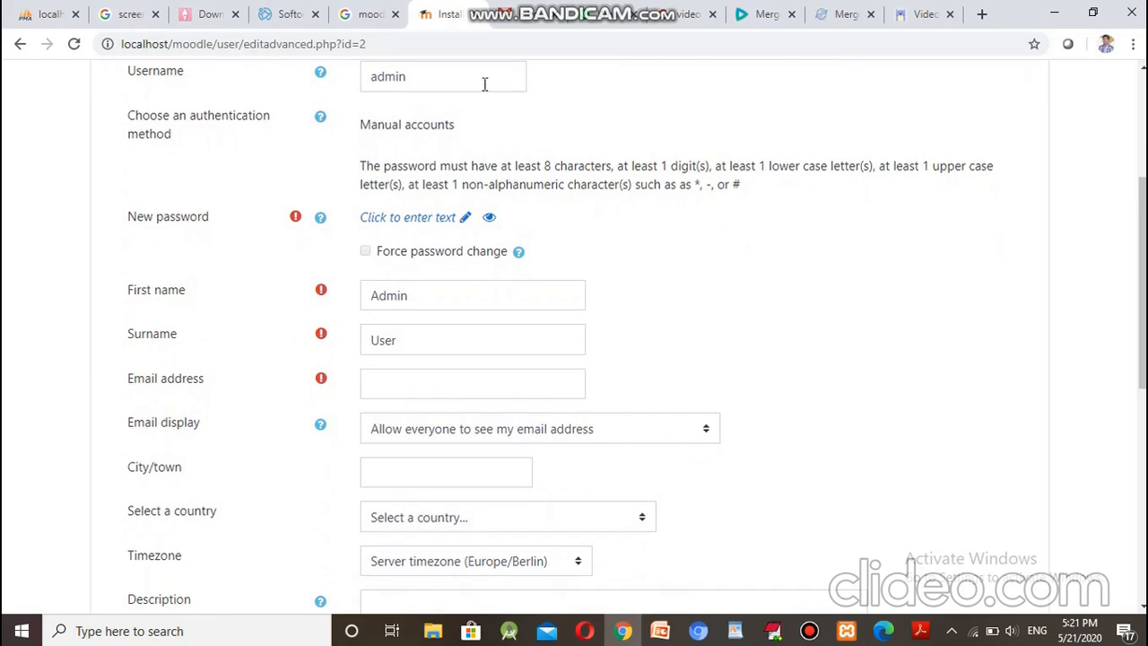
pyautogui.click(410, 224)
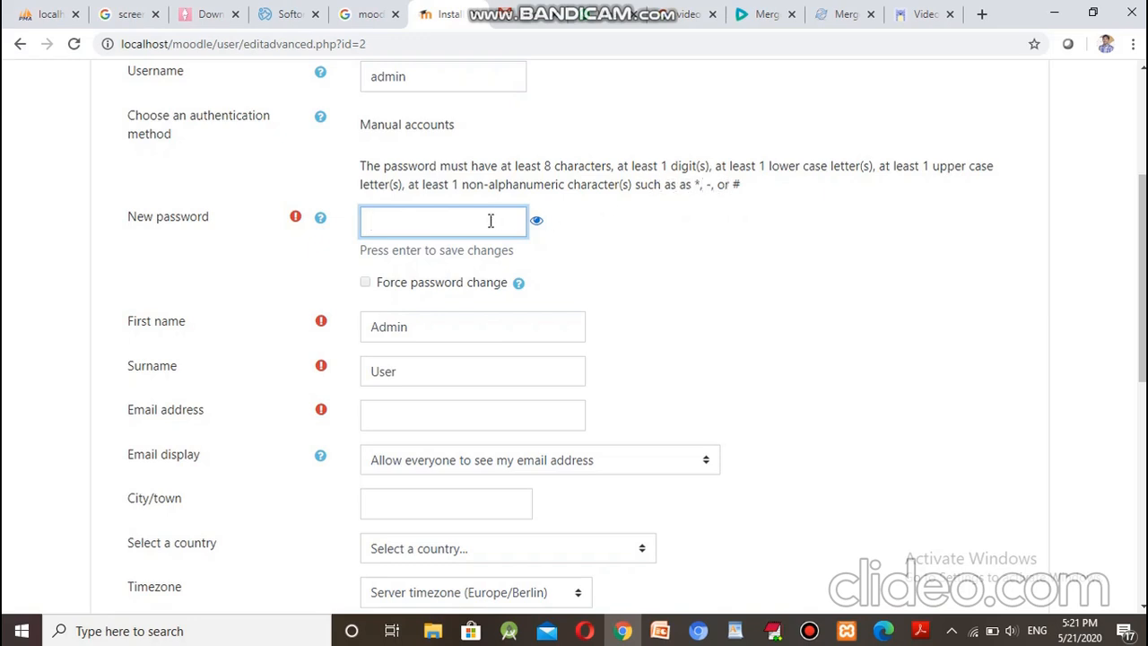
pyautogui.write('••••••••••••')
# Step: Fill in the admin's e-mail from saved suggestions and update the profile
pyautogui.click(535, 409)
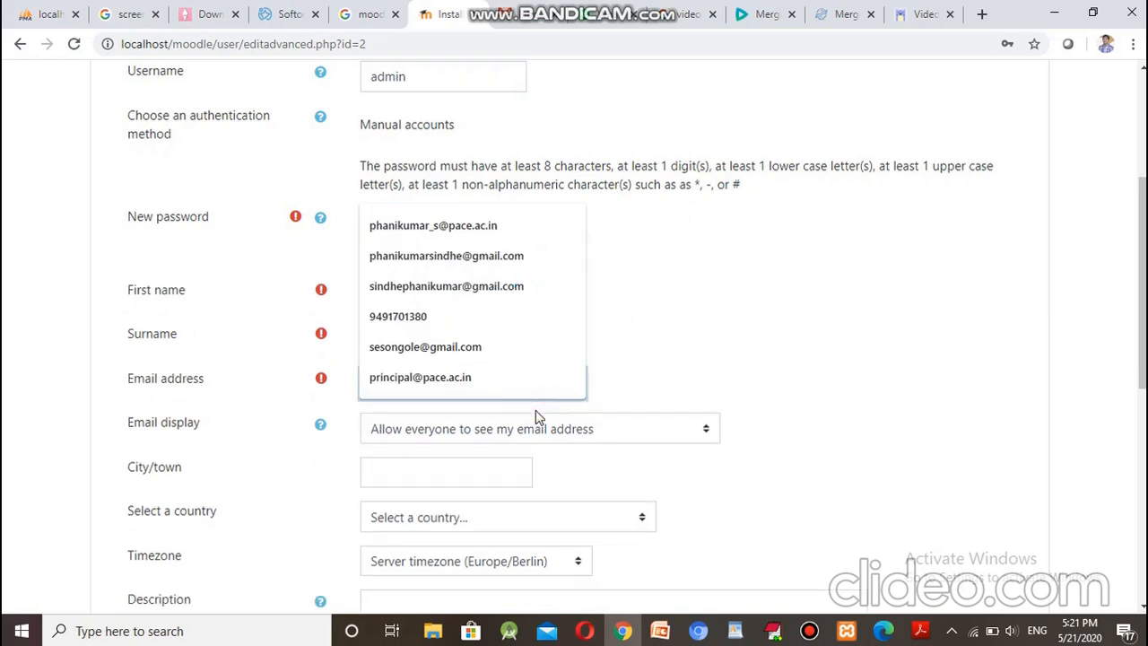
pyautogui.click(466, 256)
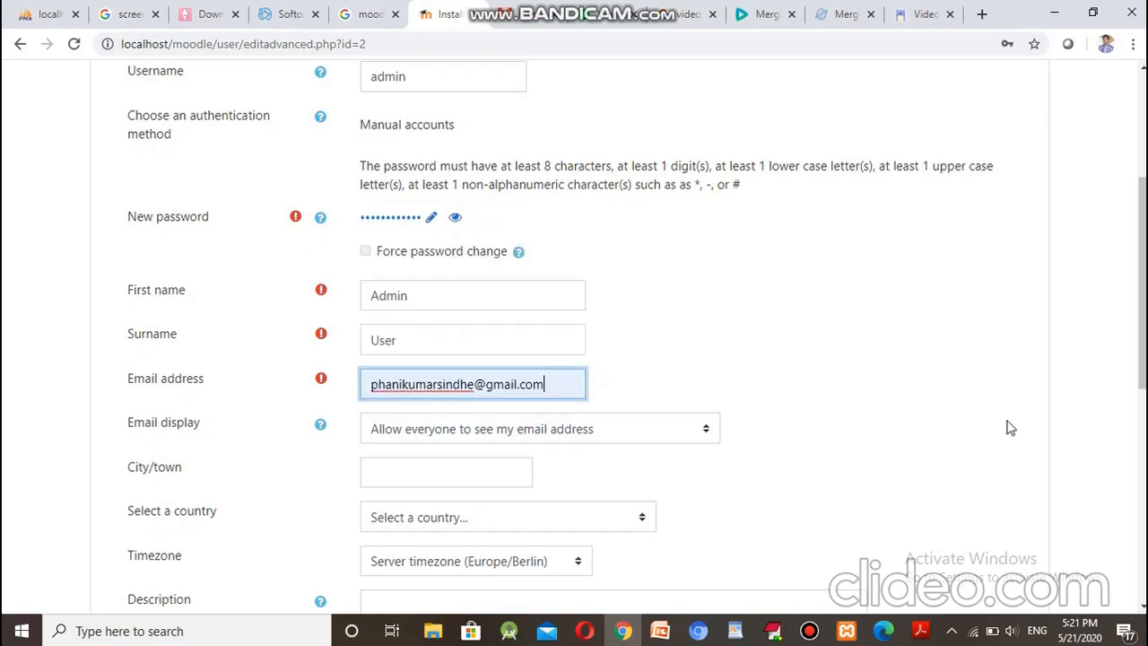
pyautogui.scroll(-3, 1008, 425)
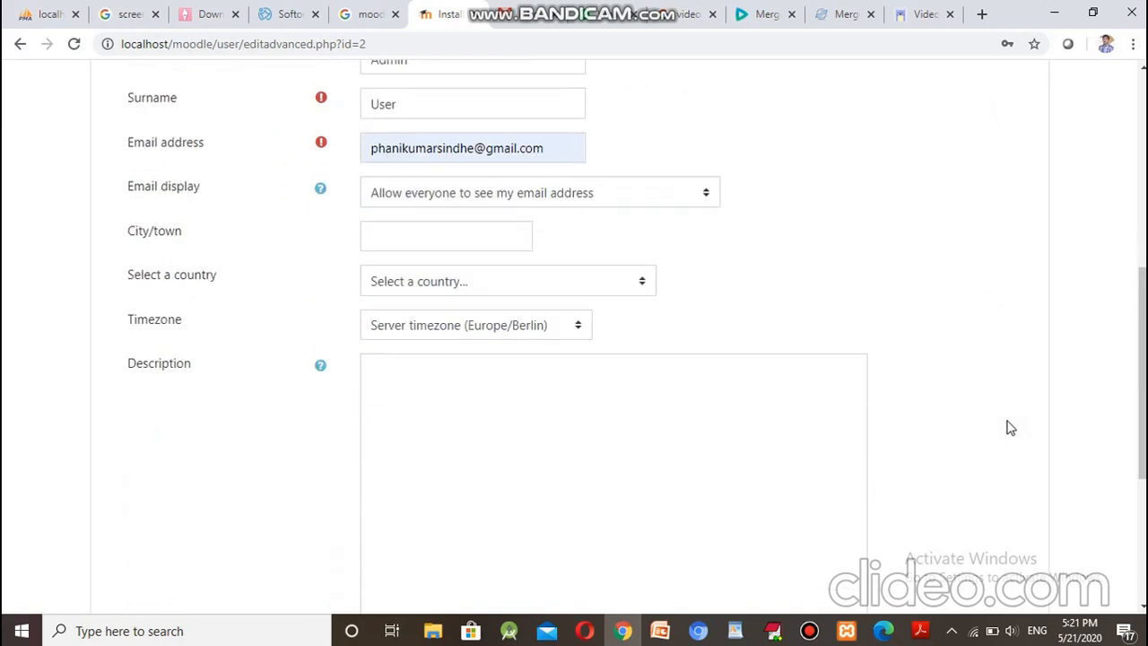
pyautogui.scroll(-3, 1094, 407)
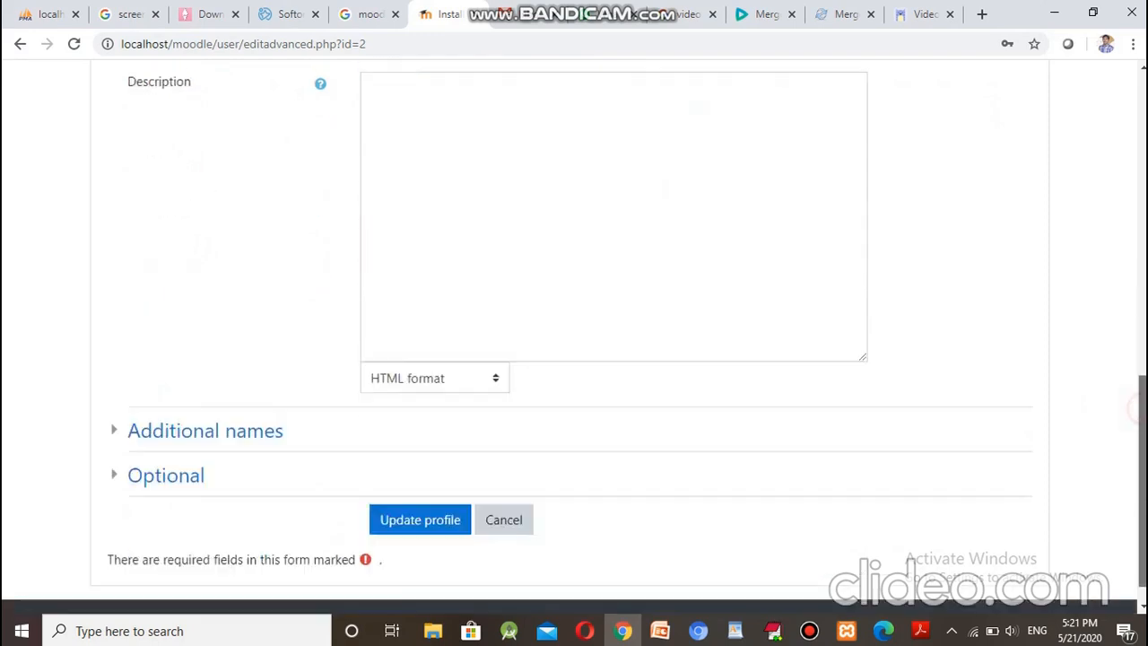
pyautogui.click(436, 490)
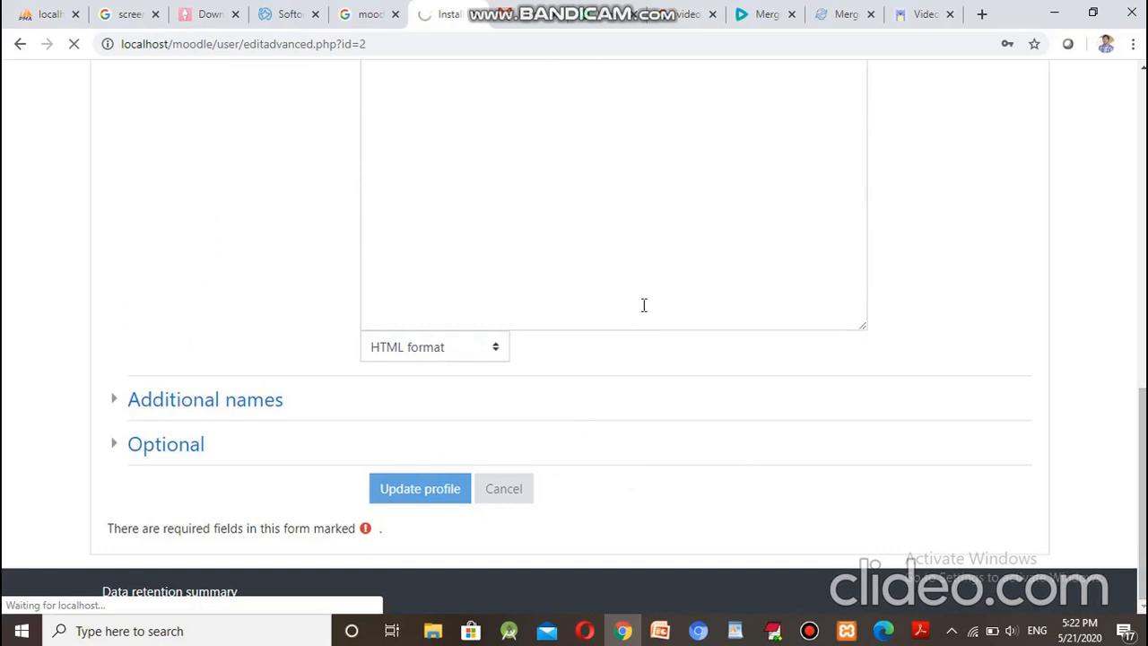
pyautogui.moveTo(619, 7)
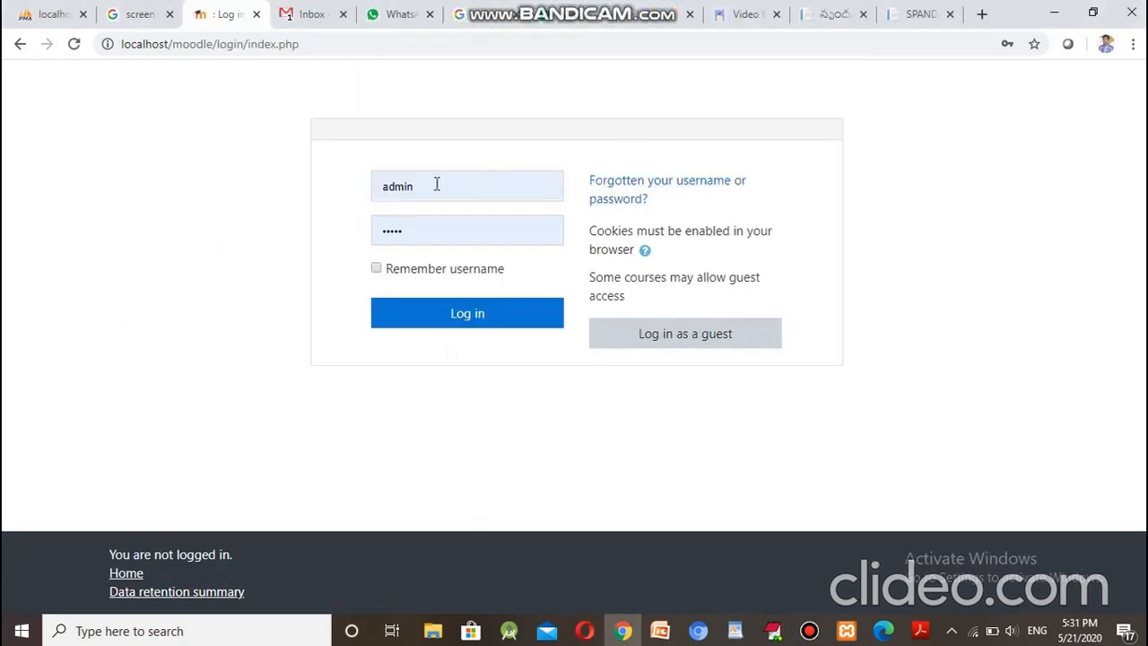
# Step: Replace the password on the login page and log in as admin
pyautogui.click(424, 230)
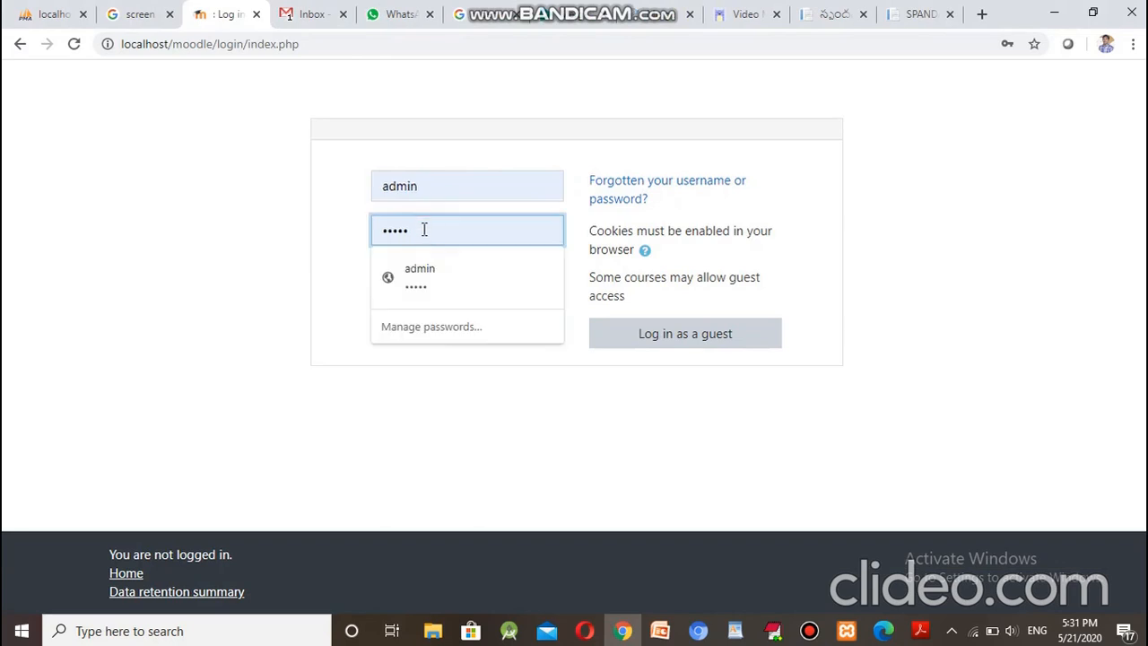
pyautogui.write('•')
pyautogui.hotkey('ctrl', 'a')
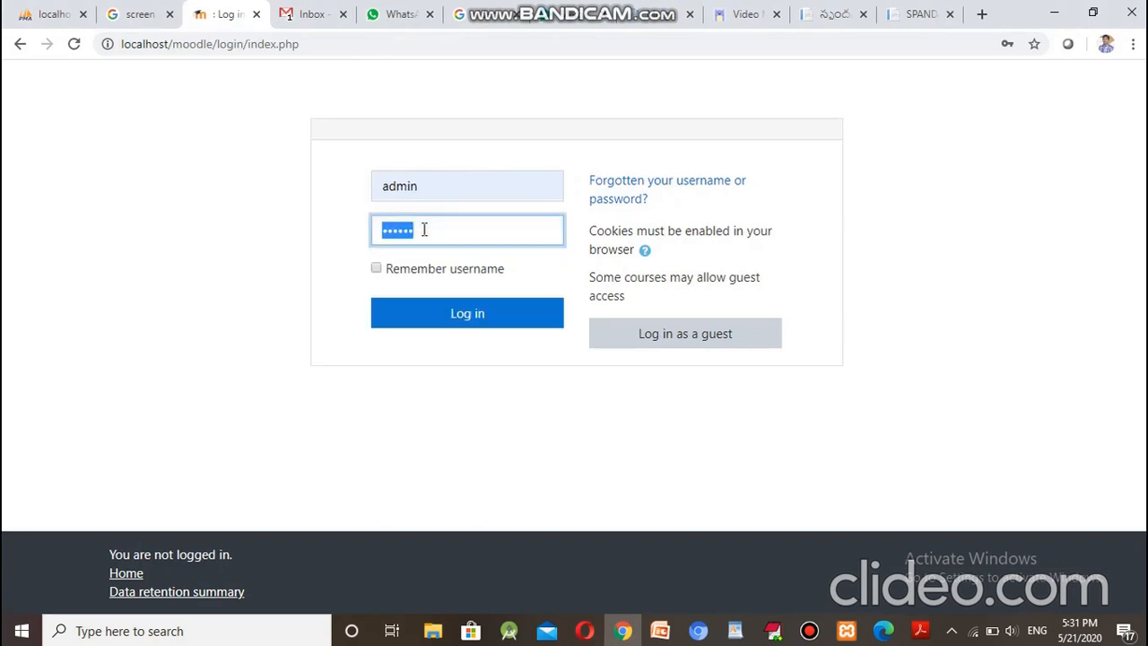
pyautogui.write('•••••••••••')
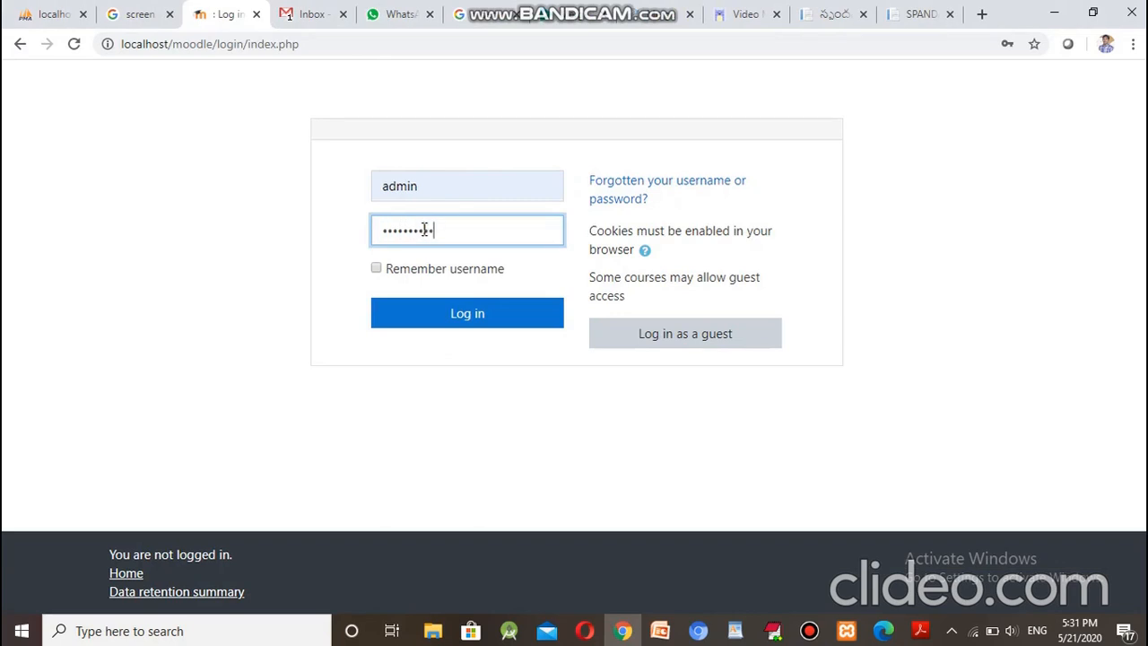
pyautogui.press('Return')
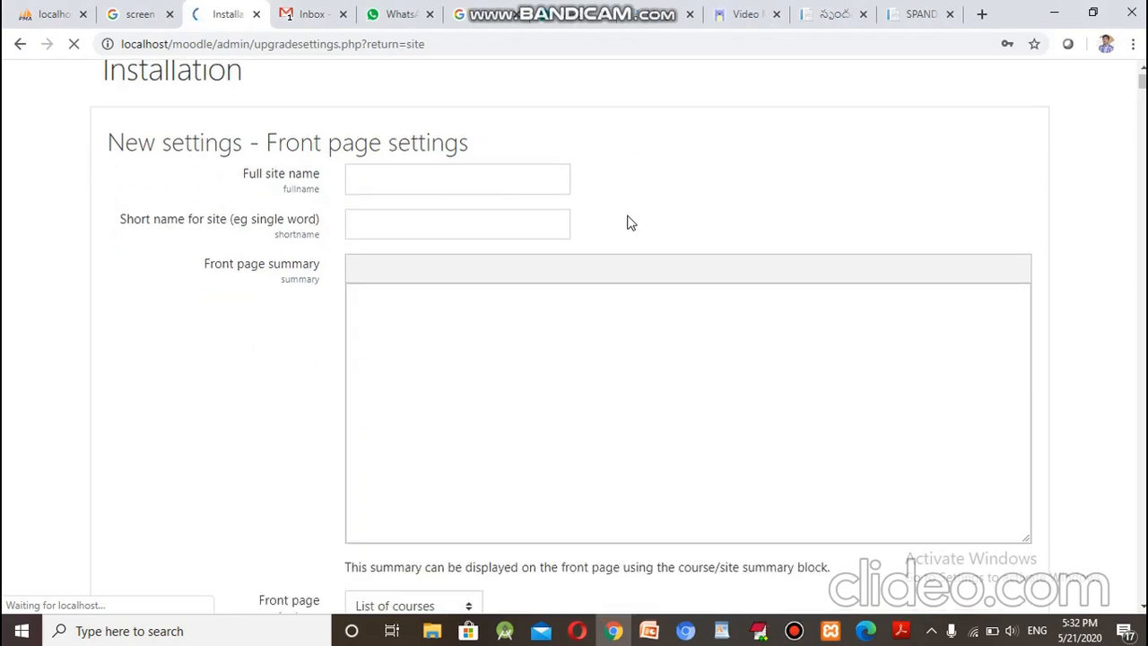
# Step: Decline saving the password, then set full site name 'PACE Institute of Technology and Sciences' and short name 'PACE'
pyautogui.click(1000, 318)
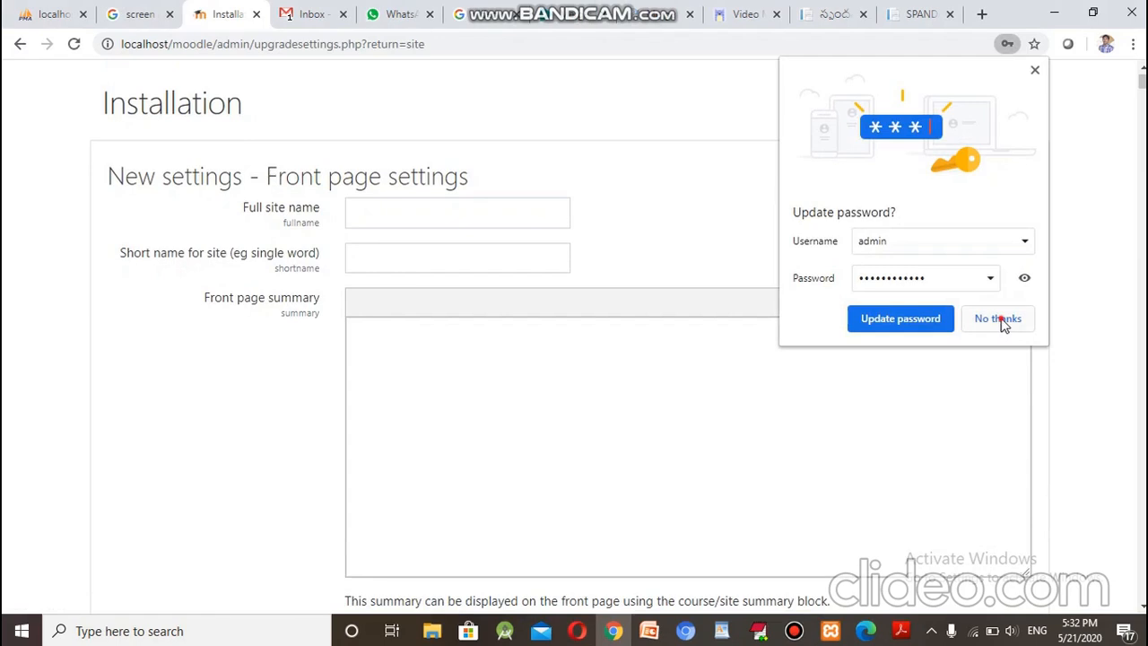
pyautogui.click(381, 213)
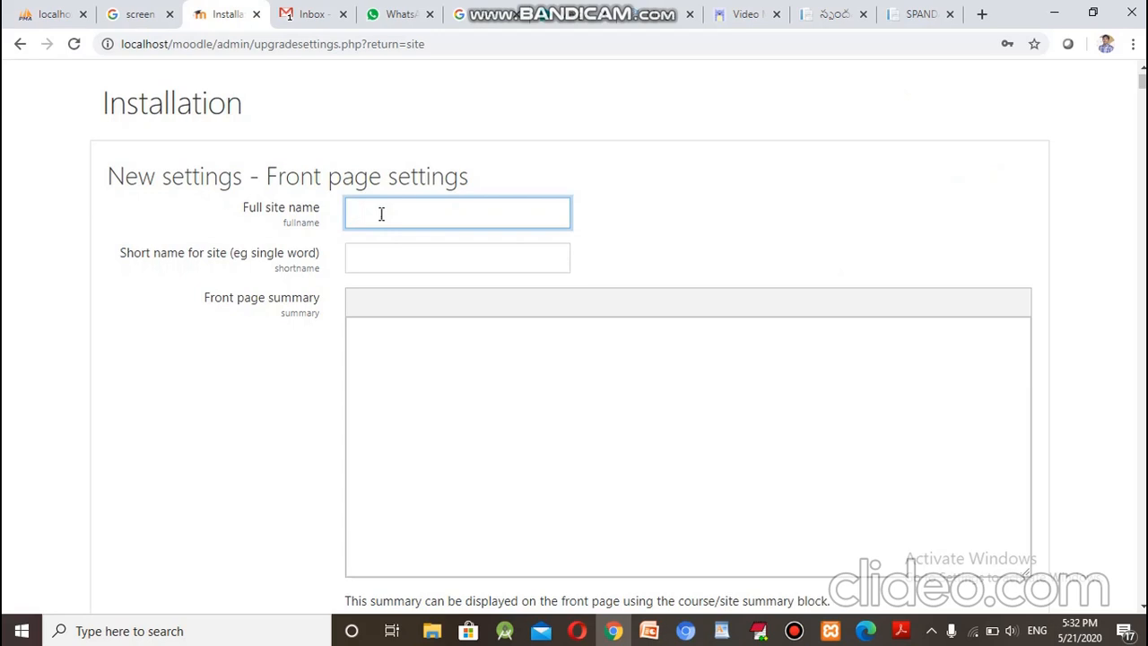
pyautogui.write('C')
pyautogui.write('E Institute of')
pyautogui.write(' Technolog')
pyautogui.write('y and ')
pyautogui.write('Sciences')
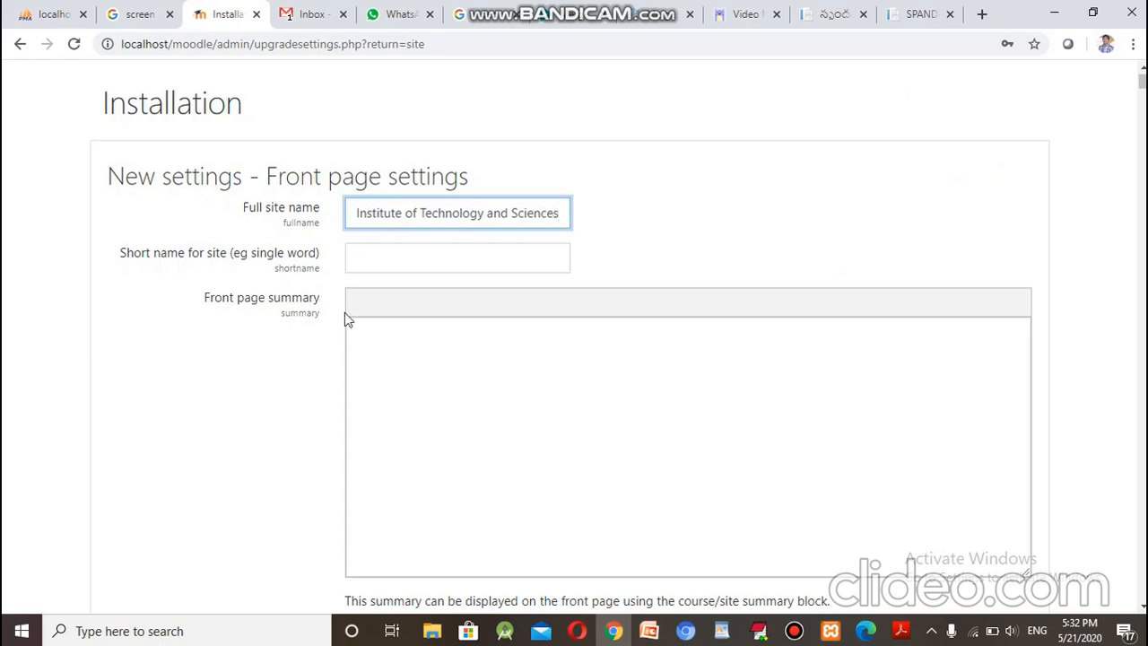
pyautogui.click(420, 257)
pyautogui.write('PACE')
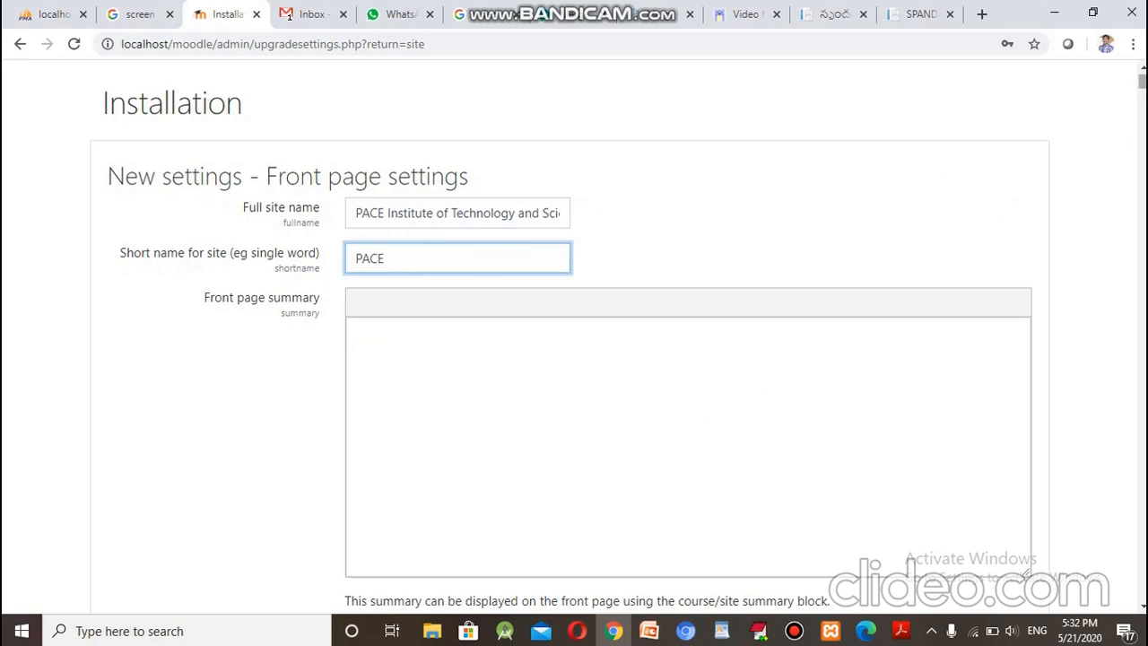
pyautogui.scroll(-12, 574, 332)
pyautogui.scroll(11, 573, 332)
pyautogui.scroll(-8, 573, 332)
pyautogui.scroll(2, 574, 332)
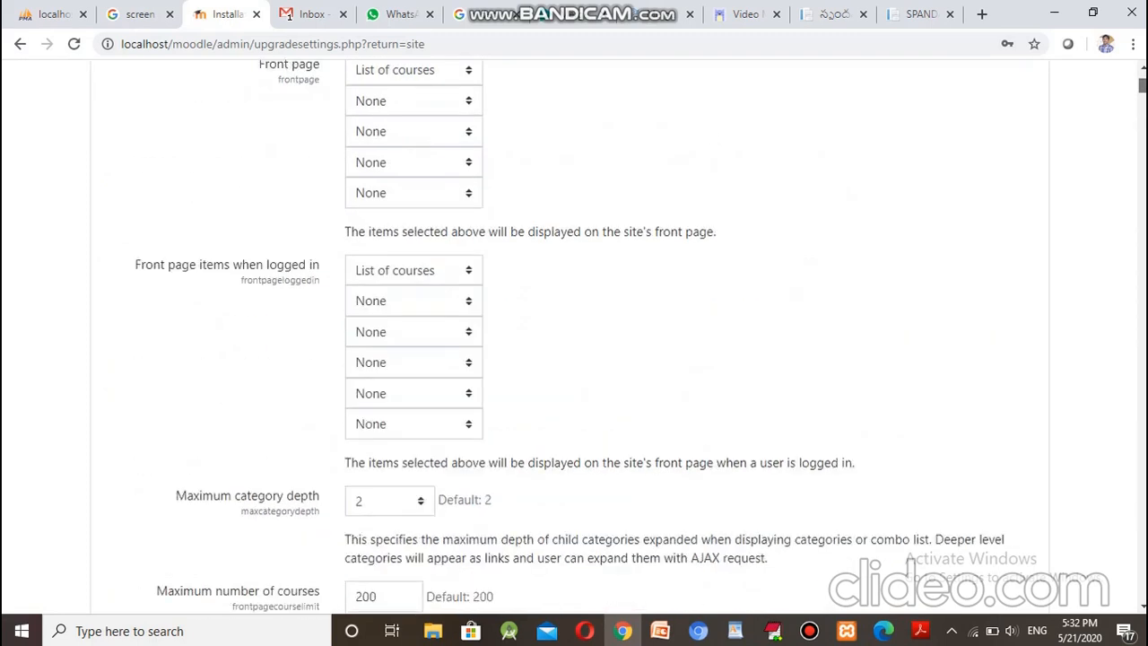
pyautogui.scroll(2, 689, 332)
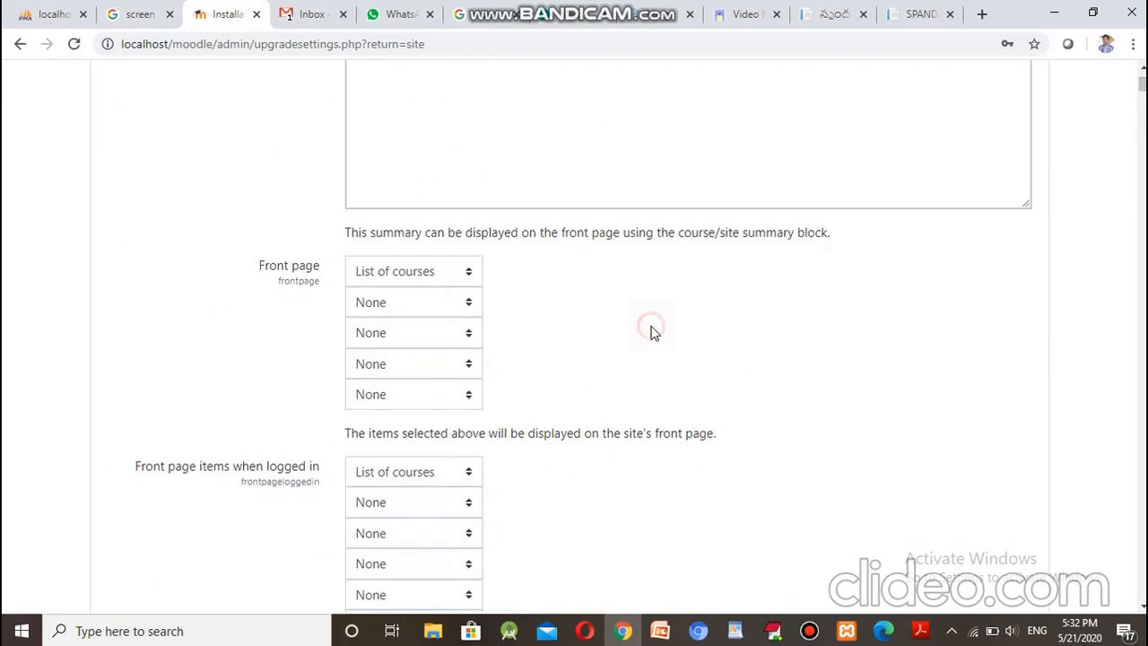
pyautogui.scroll(-2, 652, 332)
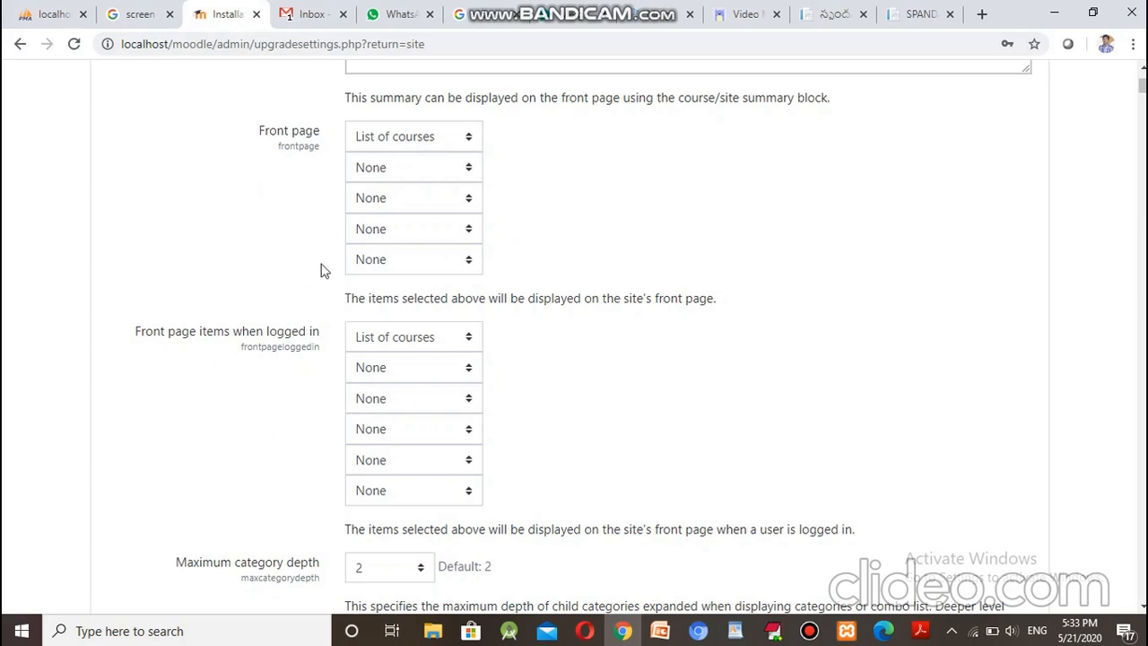
# Step: Set front page items to Course search box, List of categories, List of courses
pyautogui.click(473, 137)
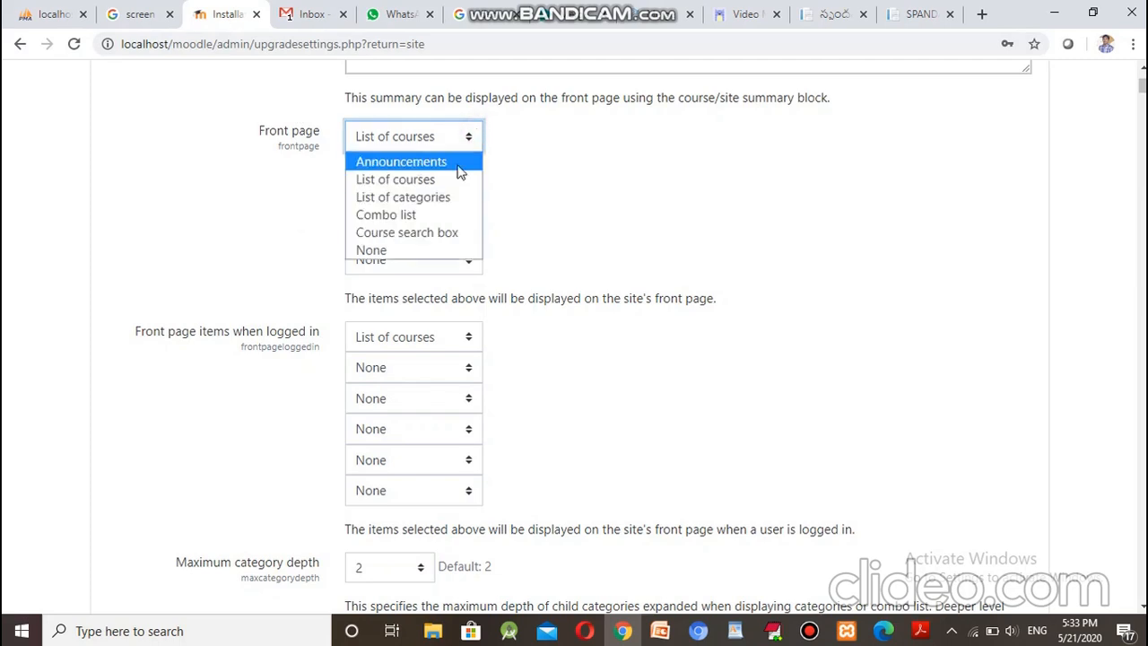
pyautogui.click(433, 234)
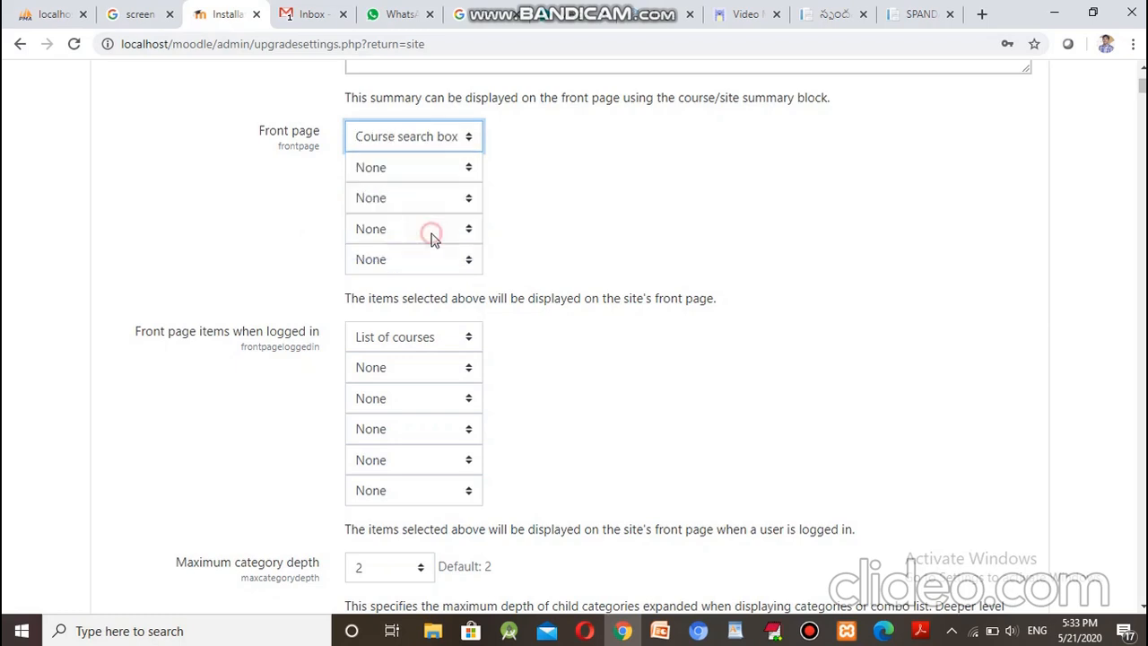
pyautogui.click(459, 179)
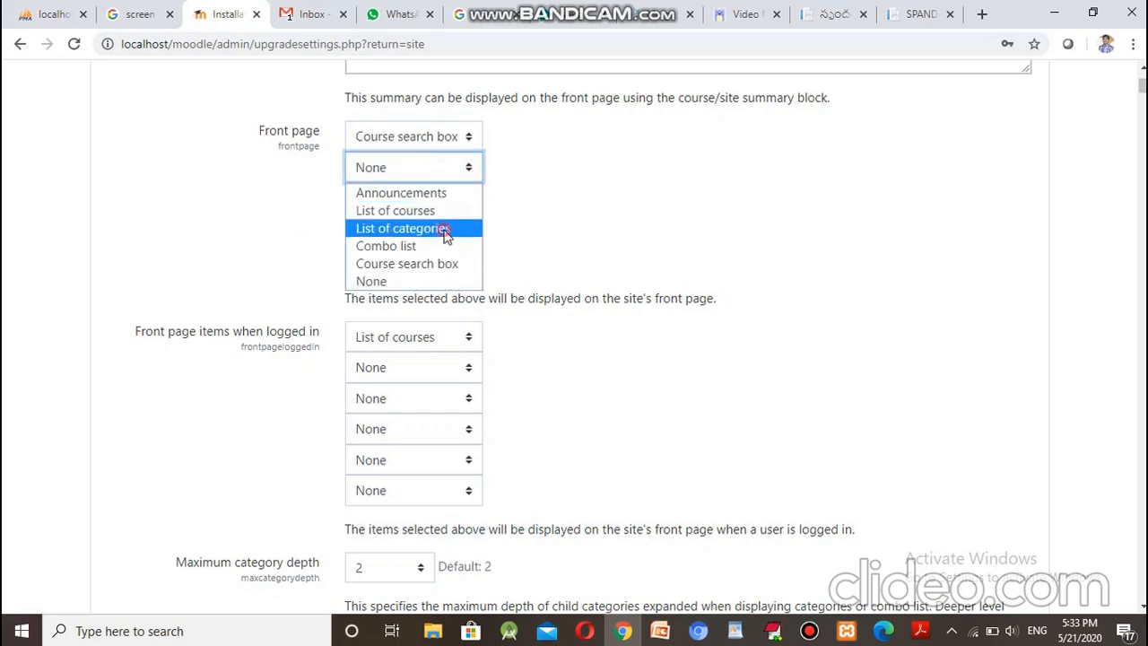
pyautogui.click(446, 230)
pyautogui.click(455, 199)
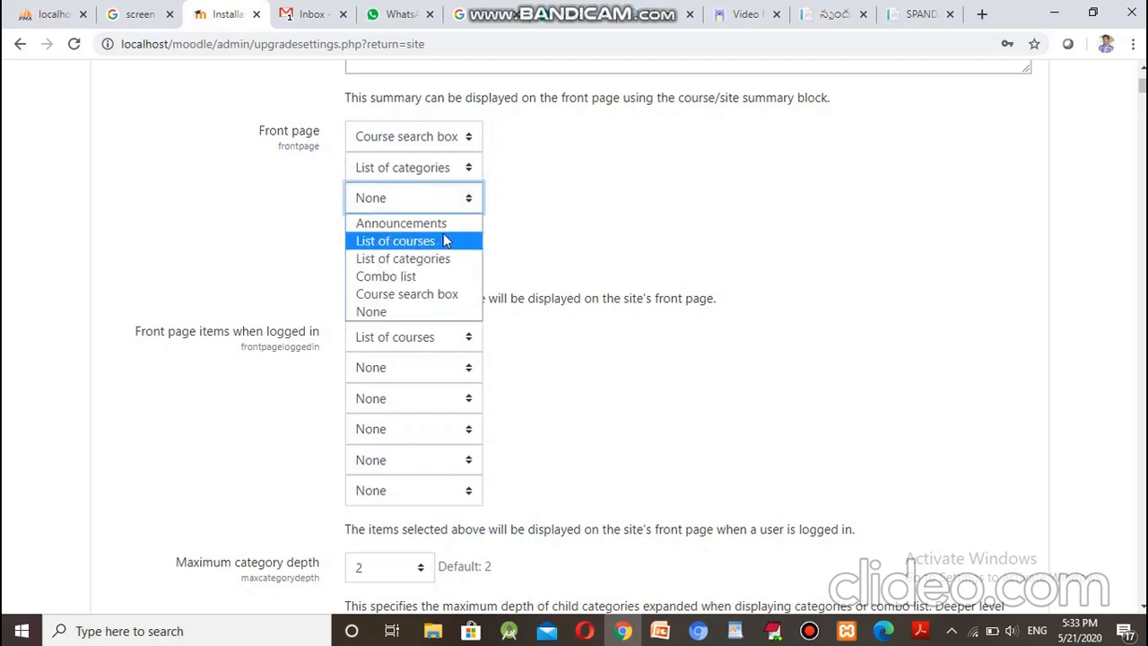
pyautogui.click(440, 250)
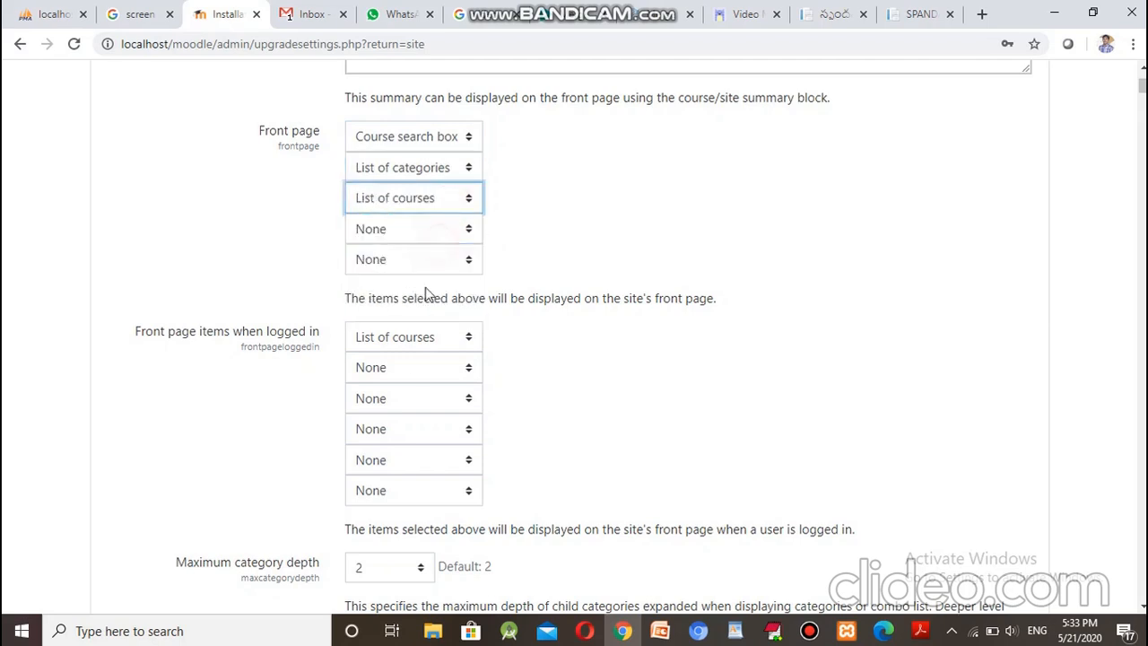
# Step: Set logged-in items to Announcements, Course search box, Enrolled courses, List of categories
pyautogui.click(457, 345)
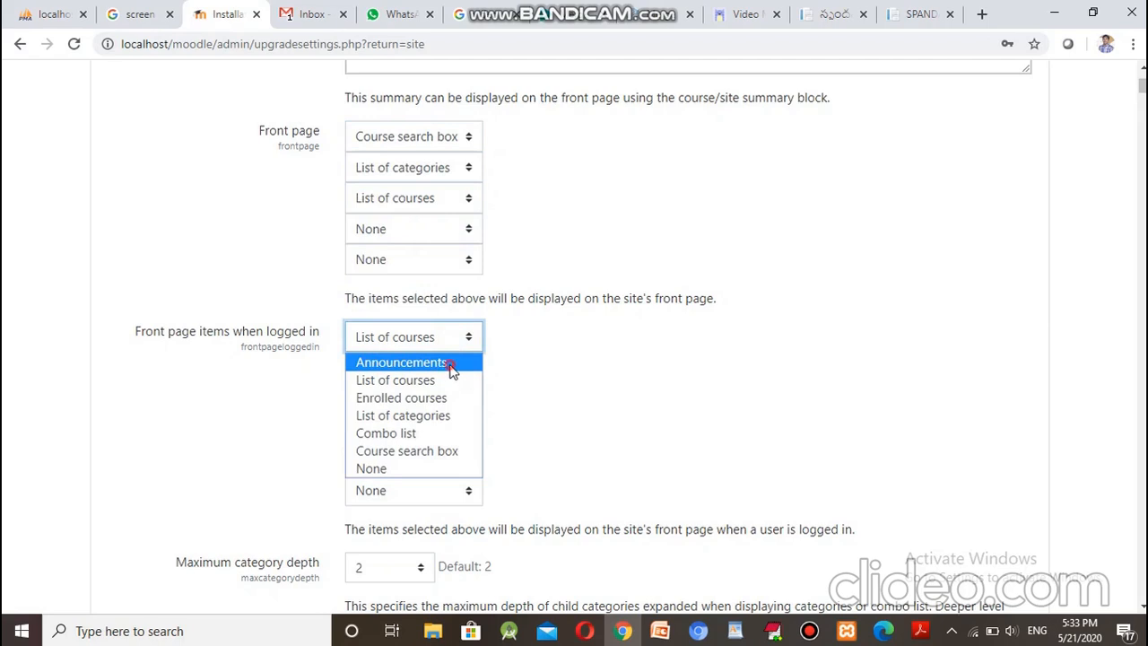
pyautogui.click(448, 363)
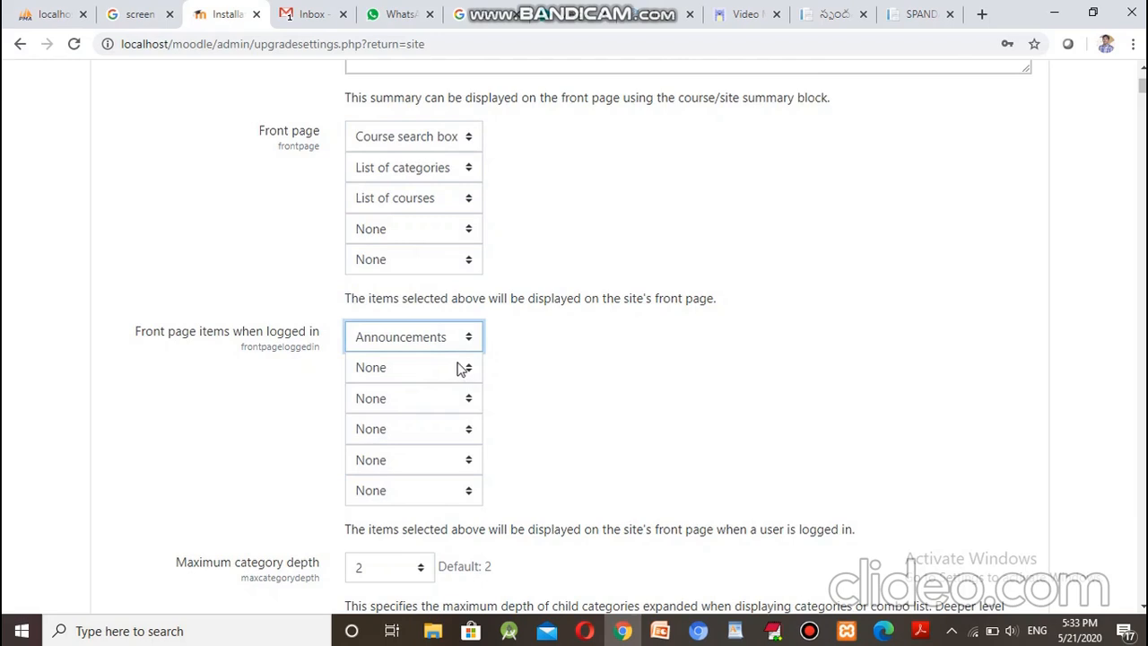
pyautogui.click(459, 367)
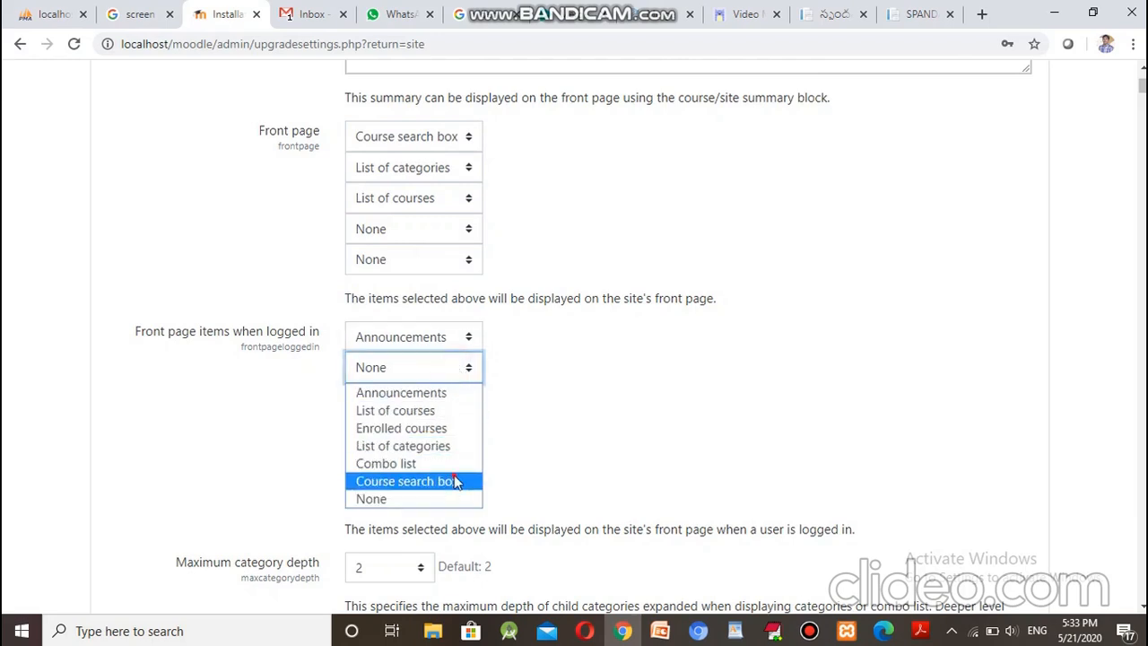
pyautogui.click(448, 481)
pyautogui.click(463, 403)
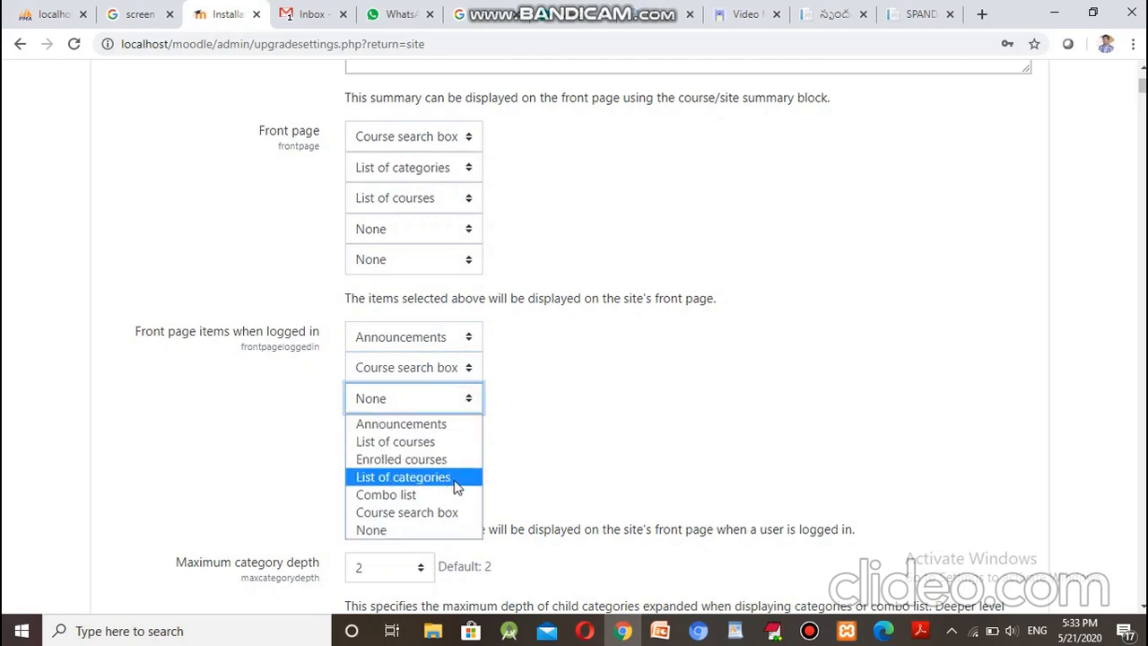
pyautogui.click(459, 460)
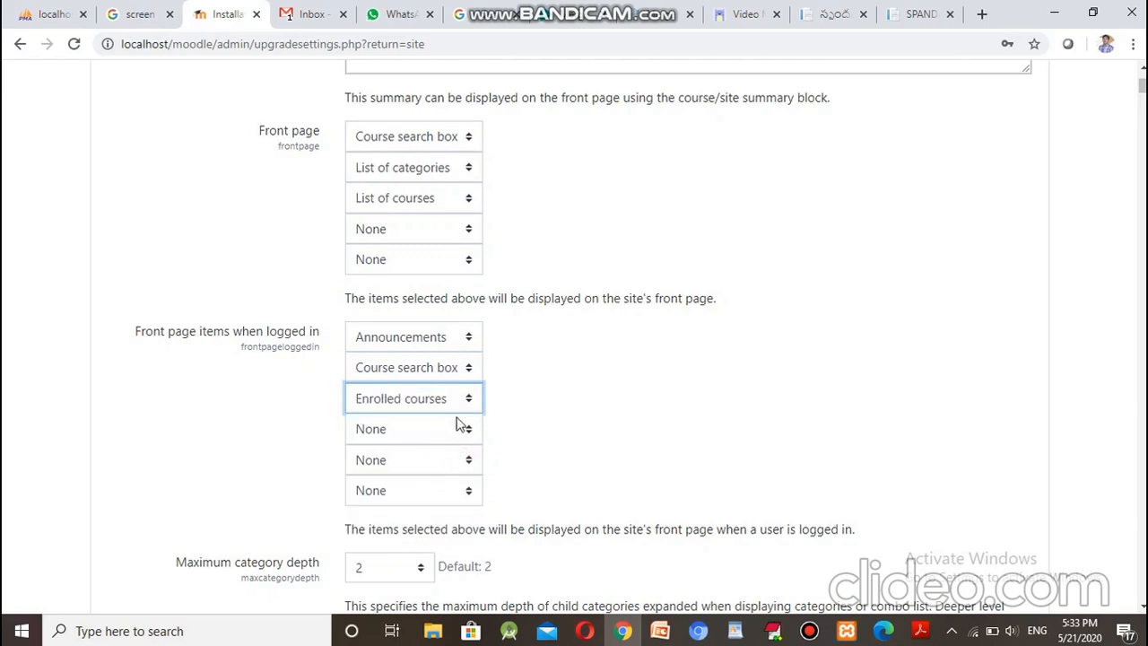
pyautogui.click(461, 433)
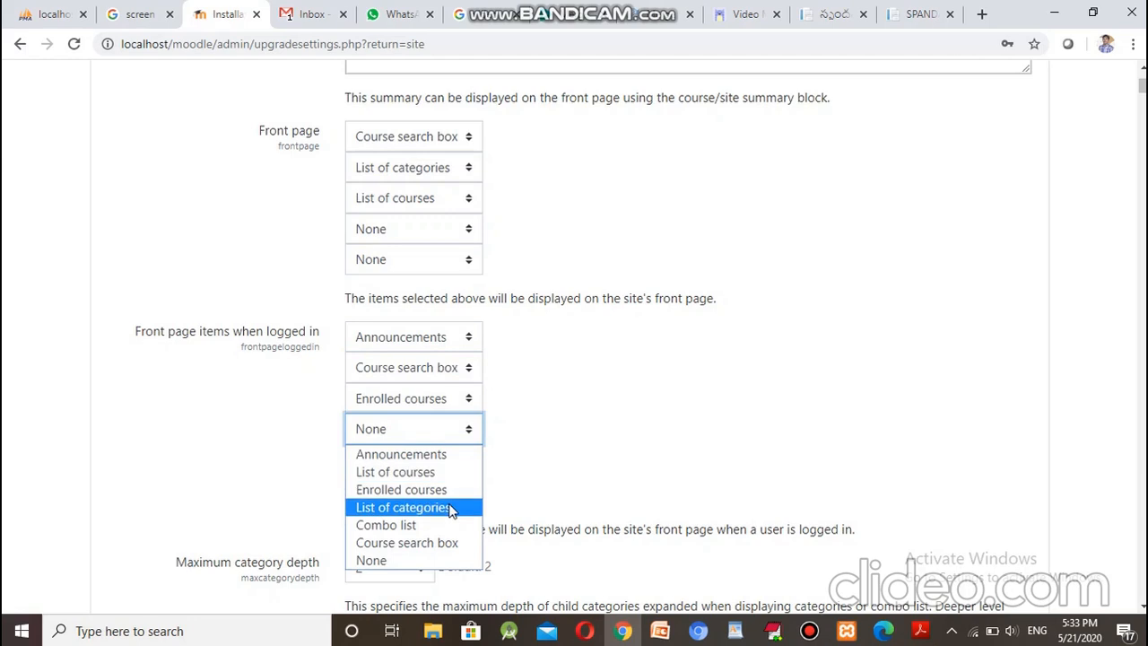
pyautogui.click(448, 508)
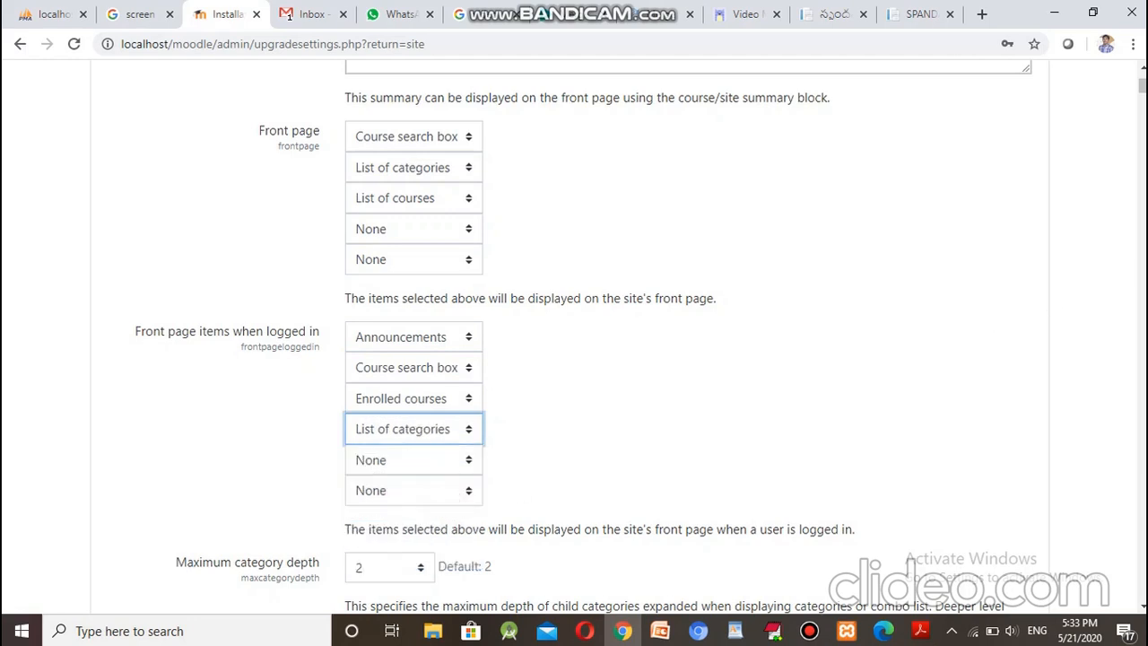
# Step: Save the new front page settings at the bottom of the page
pyautogui.scroll(-20, 574, 336)
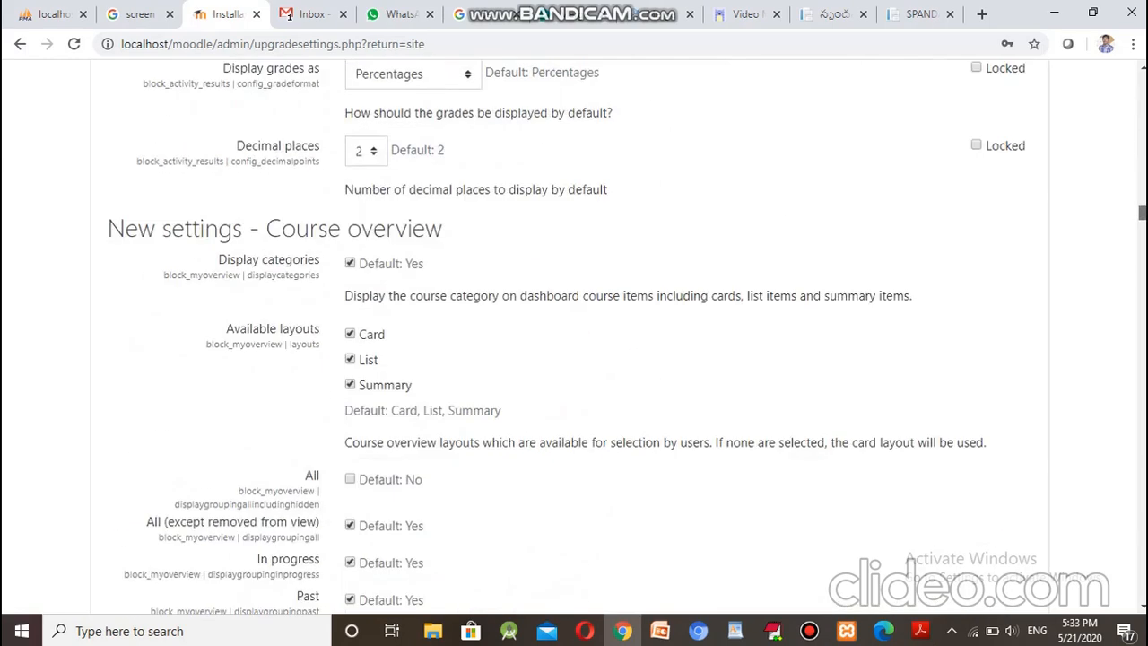
pyautogui.scroll(-20, 574, 336)
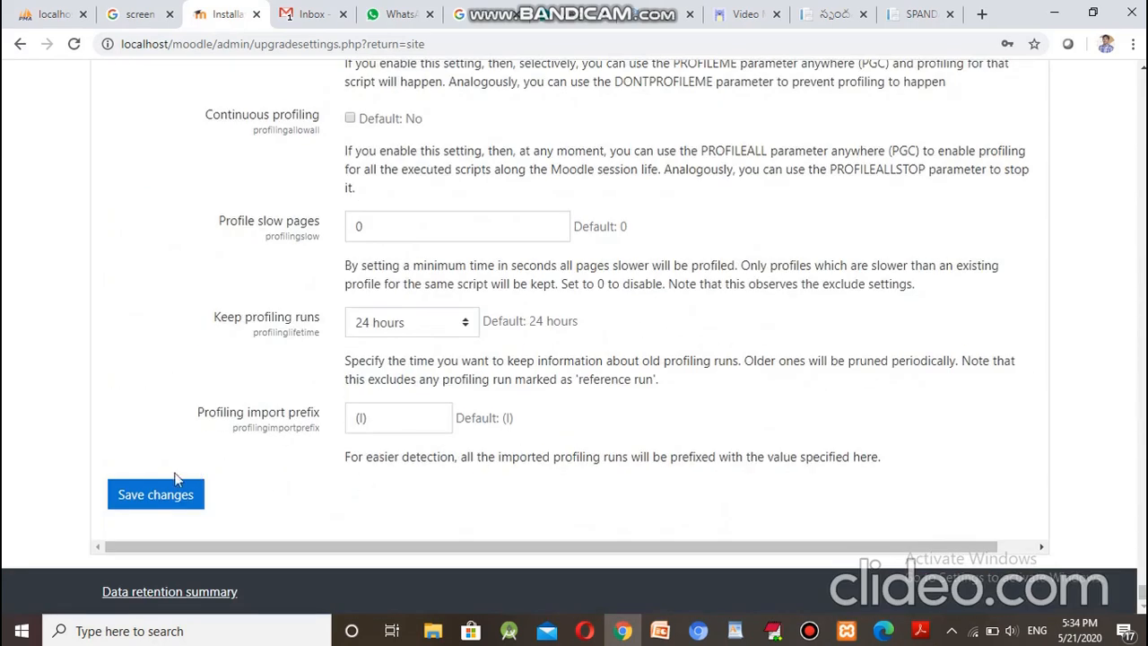
pyautogui.click(178, 499)
pyautogui.click(178, 499)
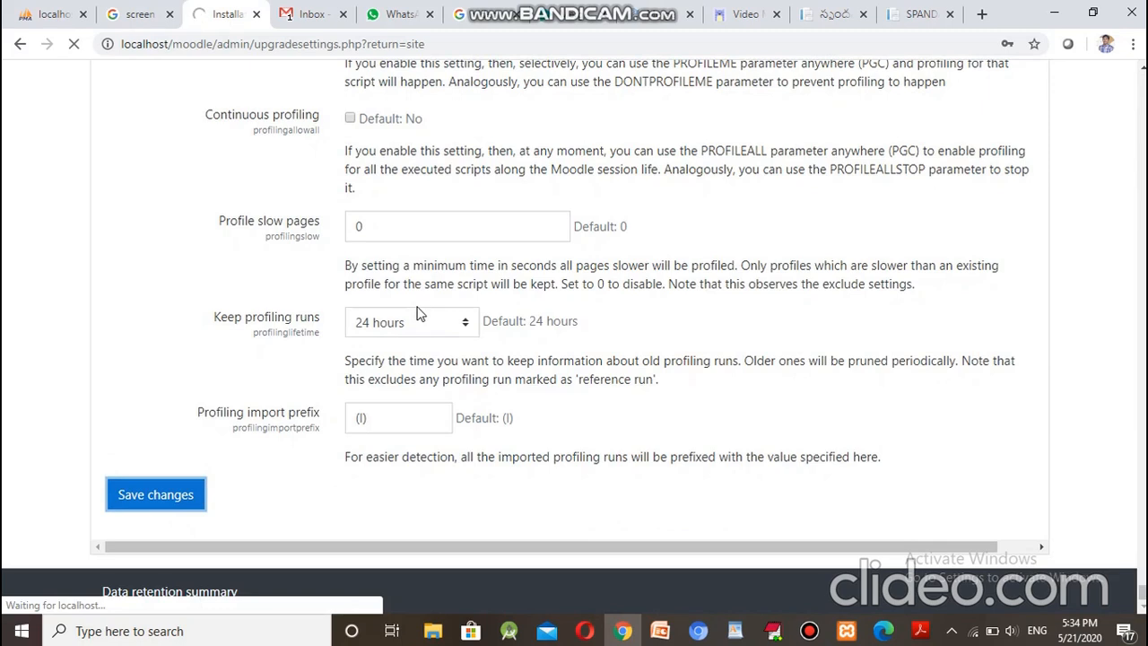
pyautogui.moveTo(527, 3)
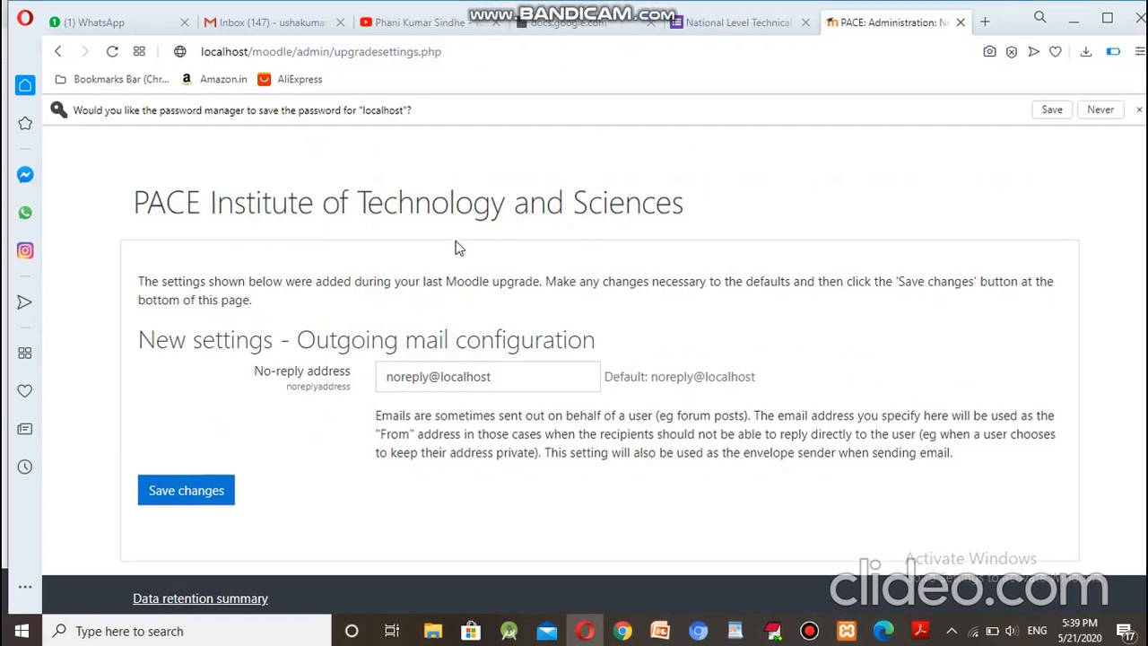
# Step: Replace the noreply@localhost no-reply address with the administrator's e-mail and save
pyautogui.click(527, 377)
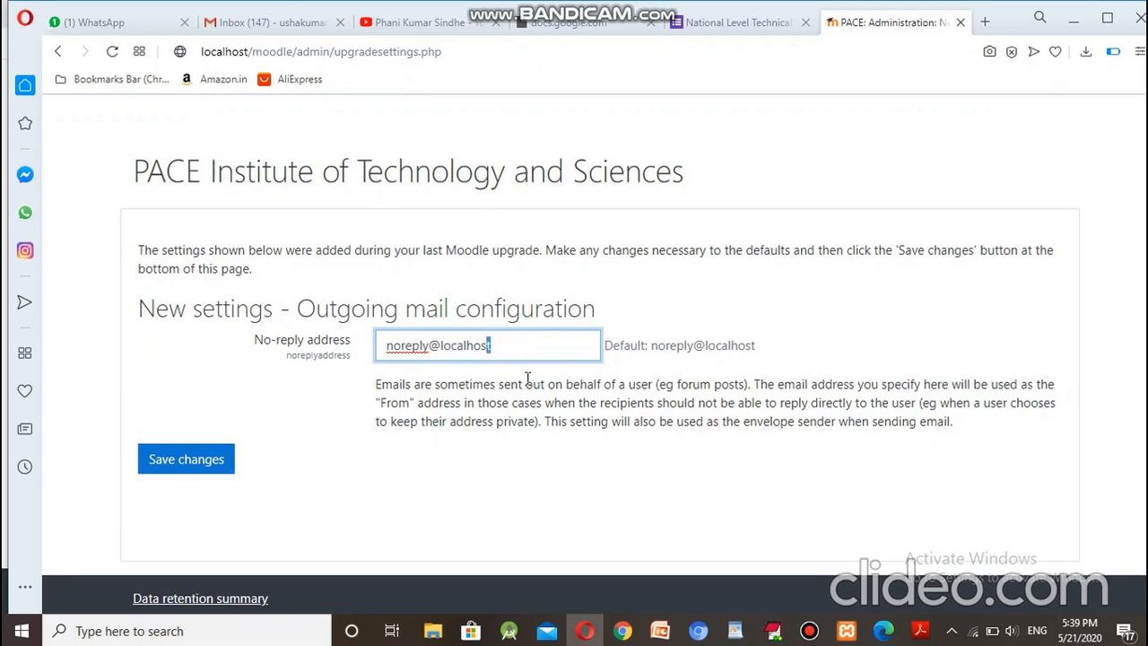
pyautogui.hotkey('shift', 'Left')
pyautogui.hotkey('shift', 'Left')
pyautogui.hotkey('shift', 'Left')
pyautogui.hotkey('shift', 'Left')
pyautogui.hotkey('shift', 'Left')
pyautogui.hotkey('shift', 'Left')
pyautogui.hotkey('shift', 'Left')
pyautogui.hotkey('shift', 'Left')
pyautogui.hotkey('shift', 'Left')
pyautogui.hotkey('shift', 'Left')
pyautogui.hotkey('shift', 'Left')
pyautogui.hotkey('shift', 'Left')
pyautogui.hotkey('shift', 'Left')
pyautogui.hotkey('shift', 'Left')
pyautogui.hotkey('shift', 'Left')
pyautogui.hotkey('shift', 'Left')
pyautogui.hotkey('shift', 'Left')
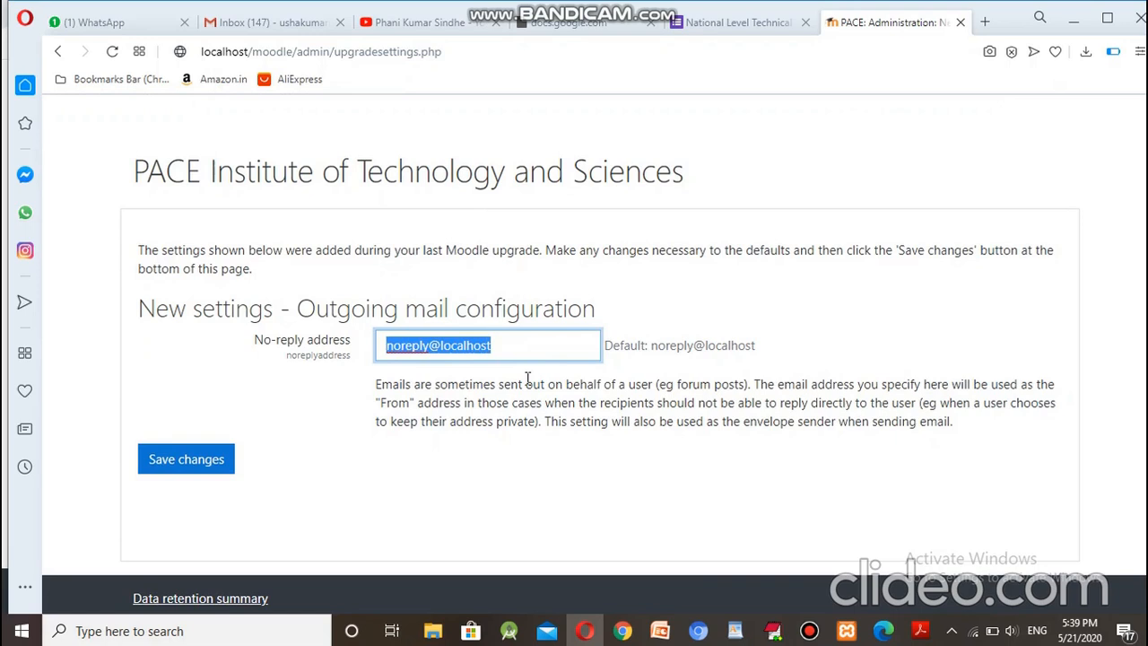
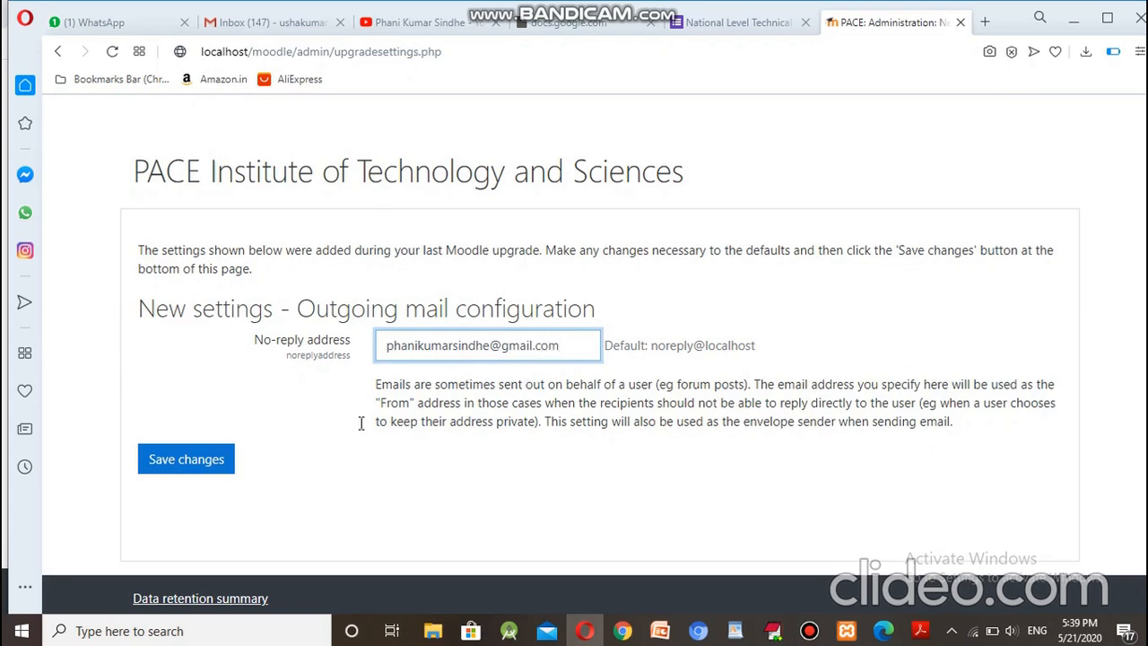
pyautogui.click(186, 459)
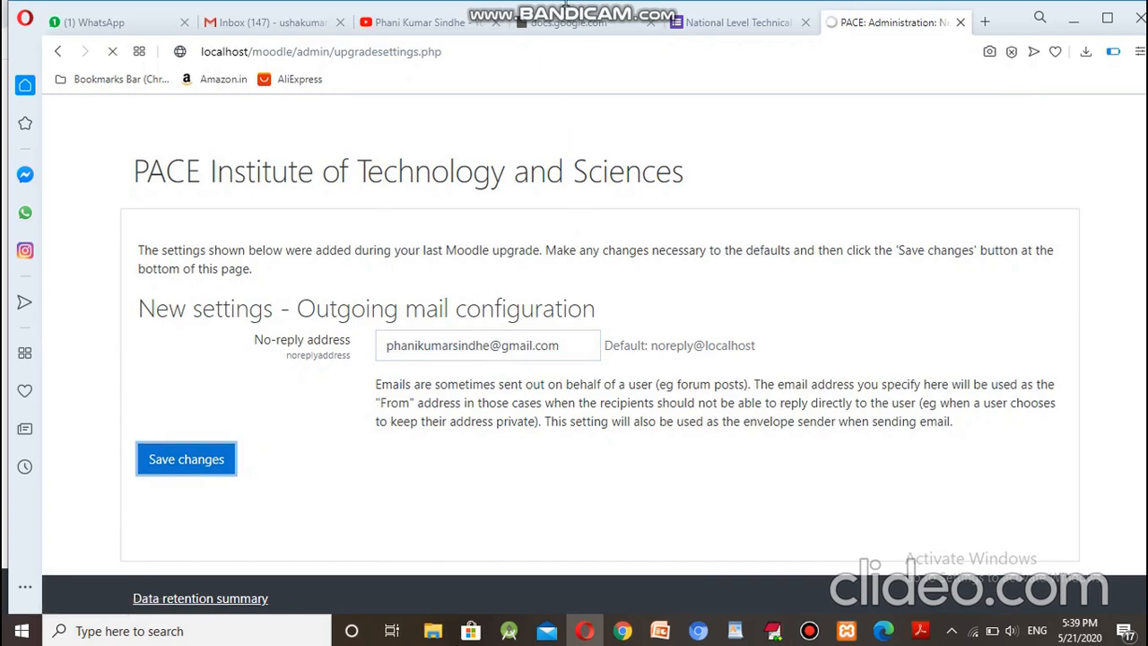
pyautogui.moveTo(614, 2)
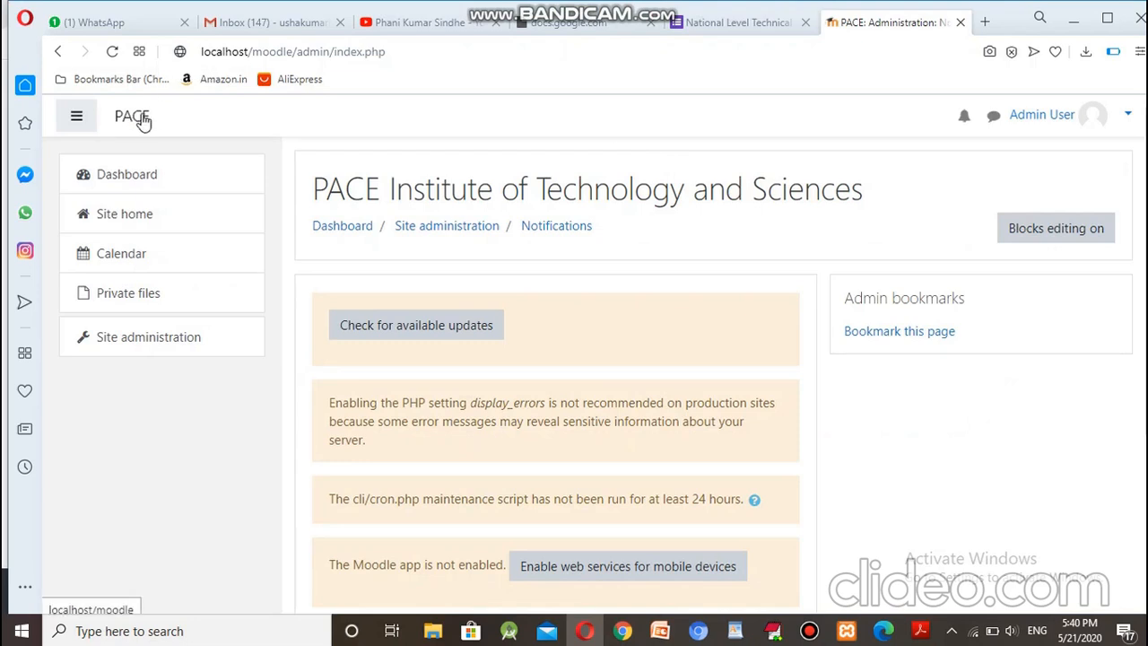
# Step: Toggle the navigation drawer, then go to Site administration from the left navigation
pyautogui.click(77, 121)
pyautogui.click(79, 120)
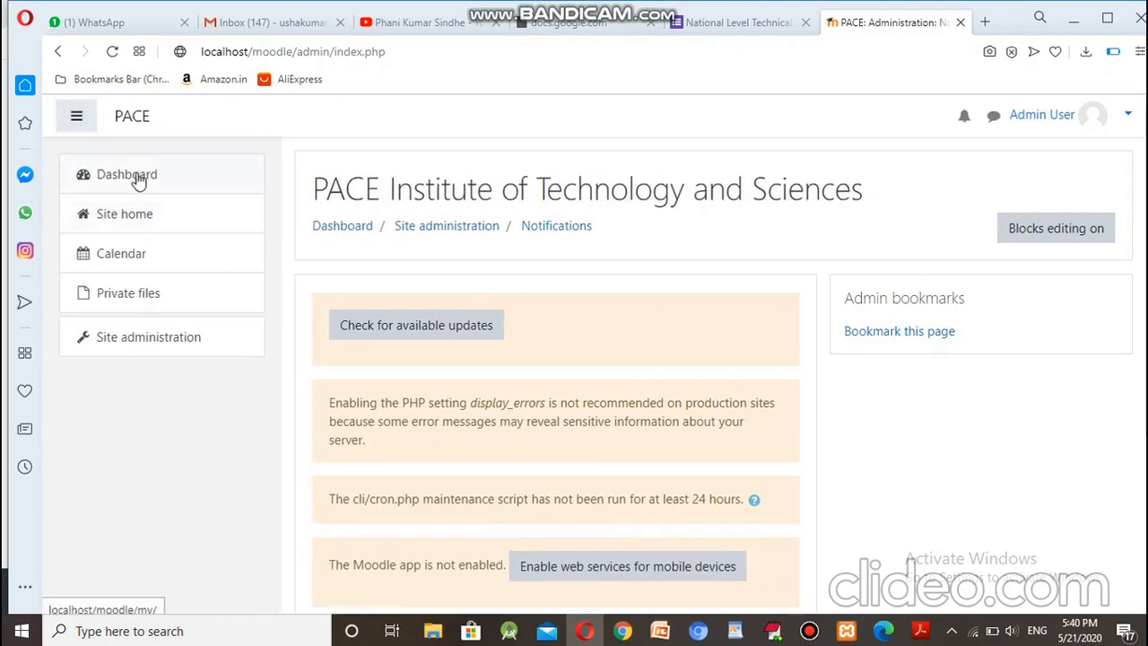
pyautogui.click(164, 347)
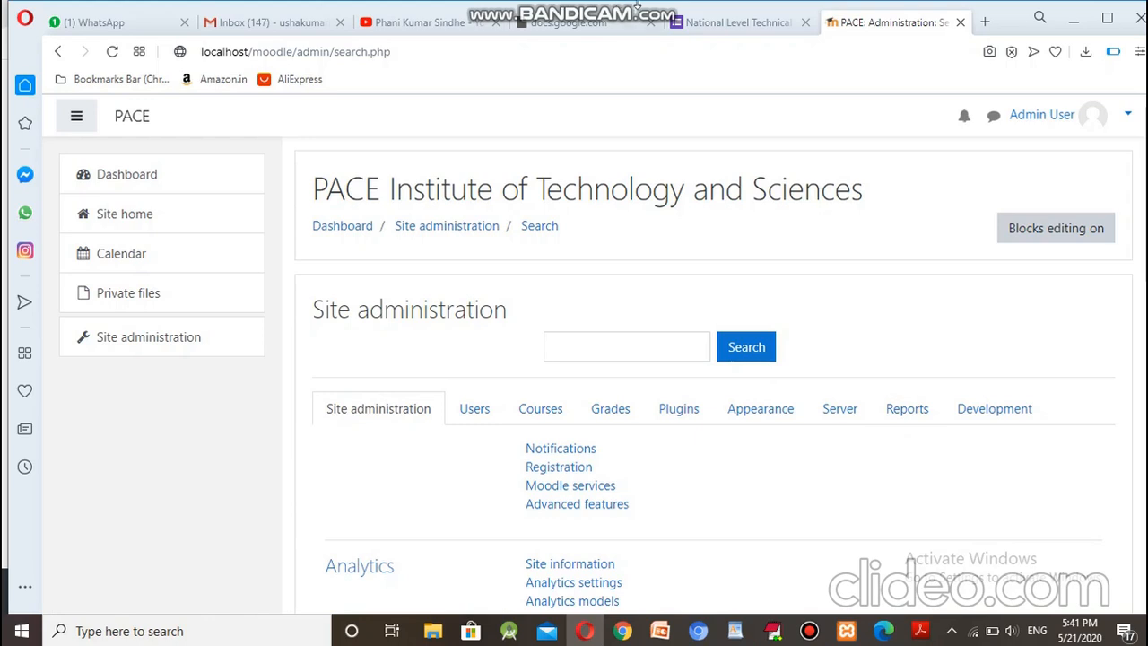
pyautogui.moveTo(639, 4)
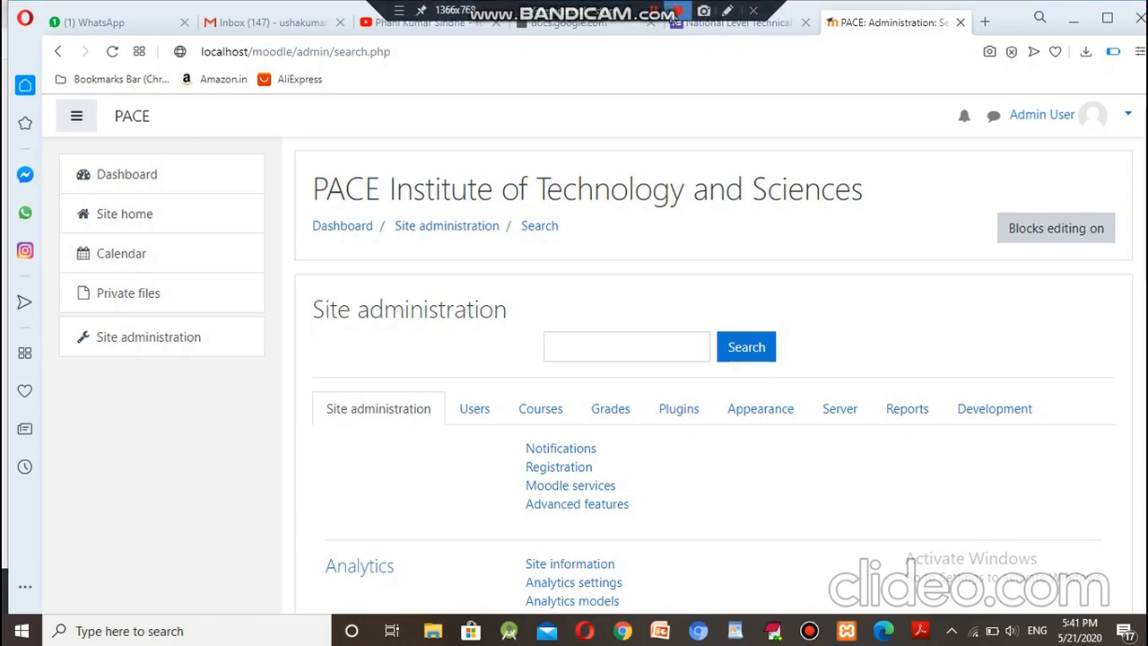